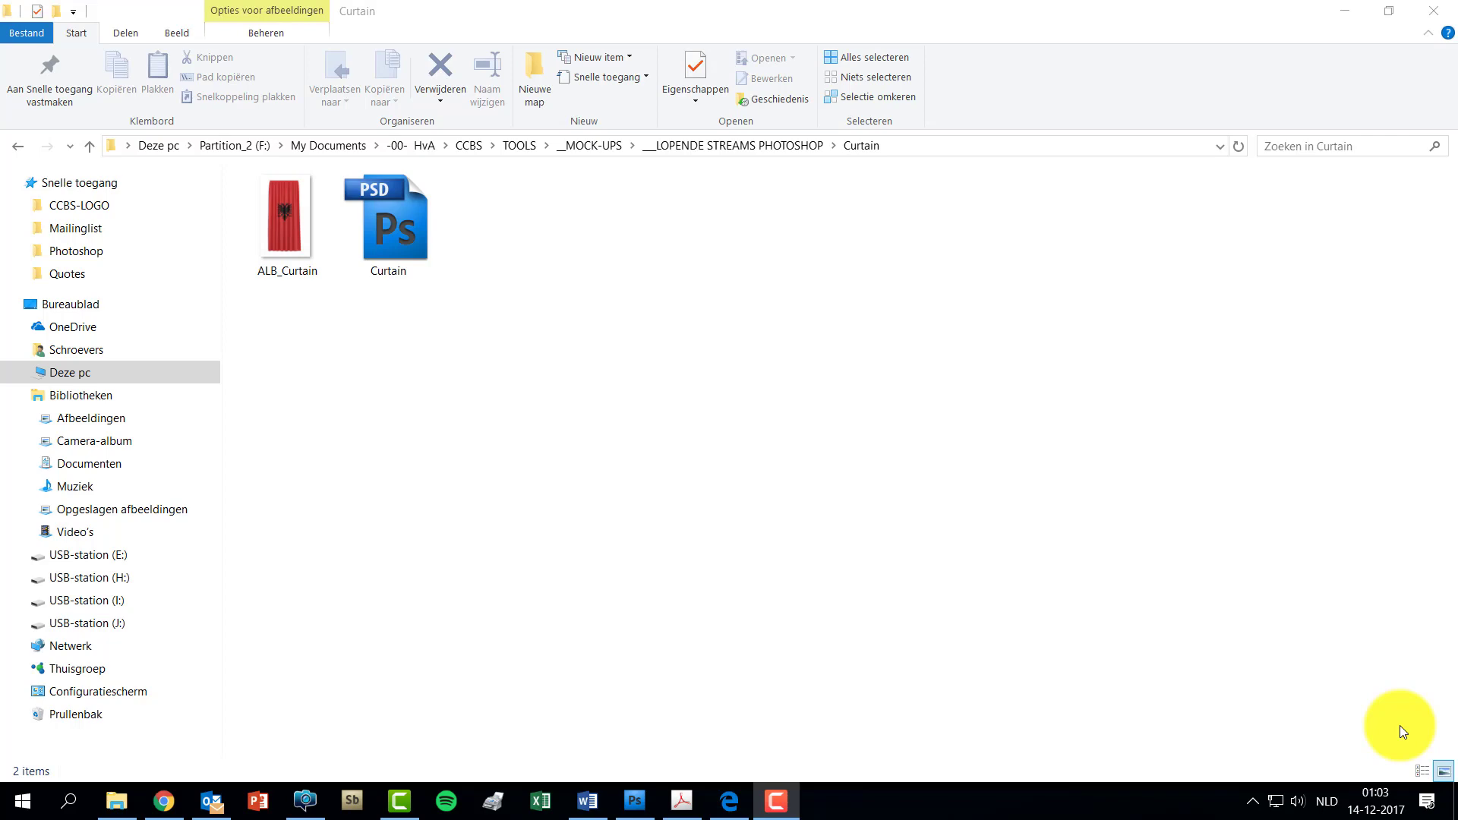
Switch to Photoshop, open the contents of the curtain's smart object and hide the Albanian flag layer
left_click(635, 804)
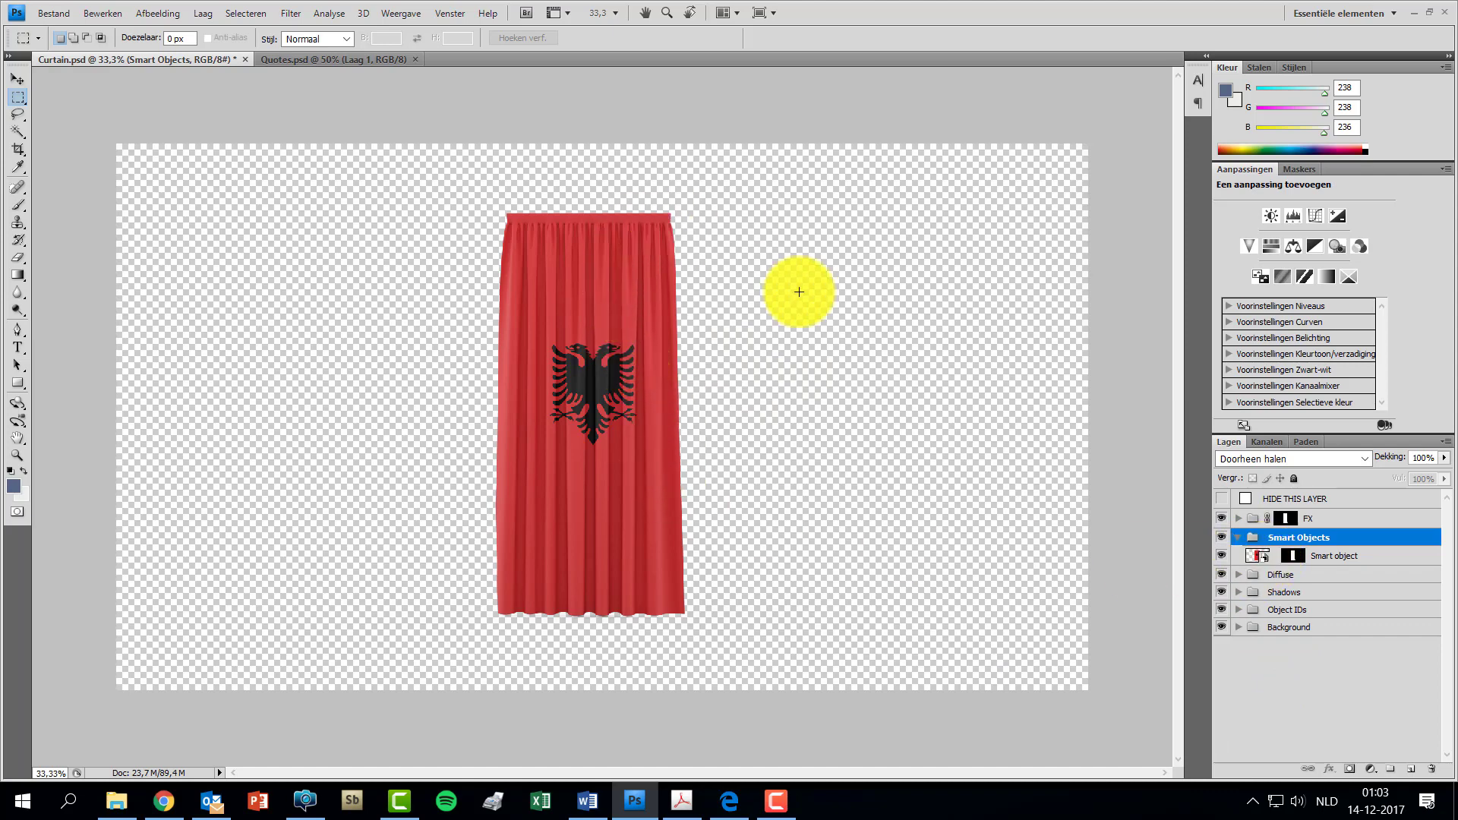
double_click(1266, 563)
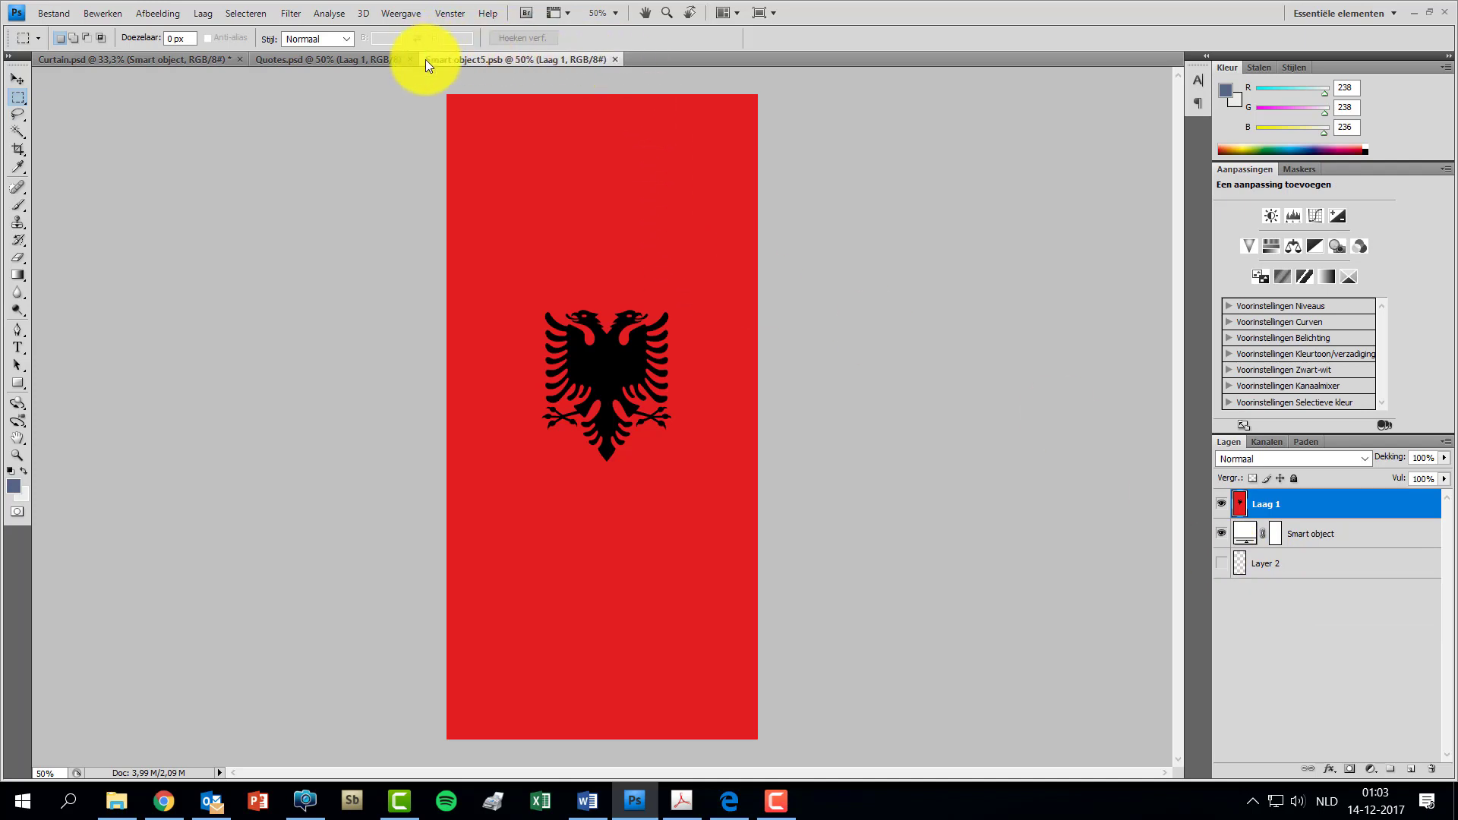
left_click(1221, 504)
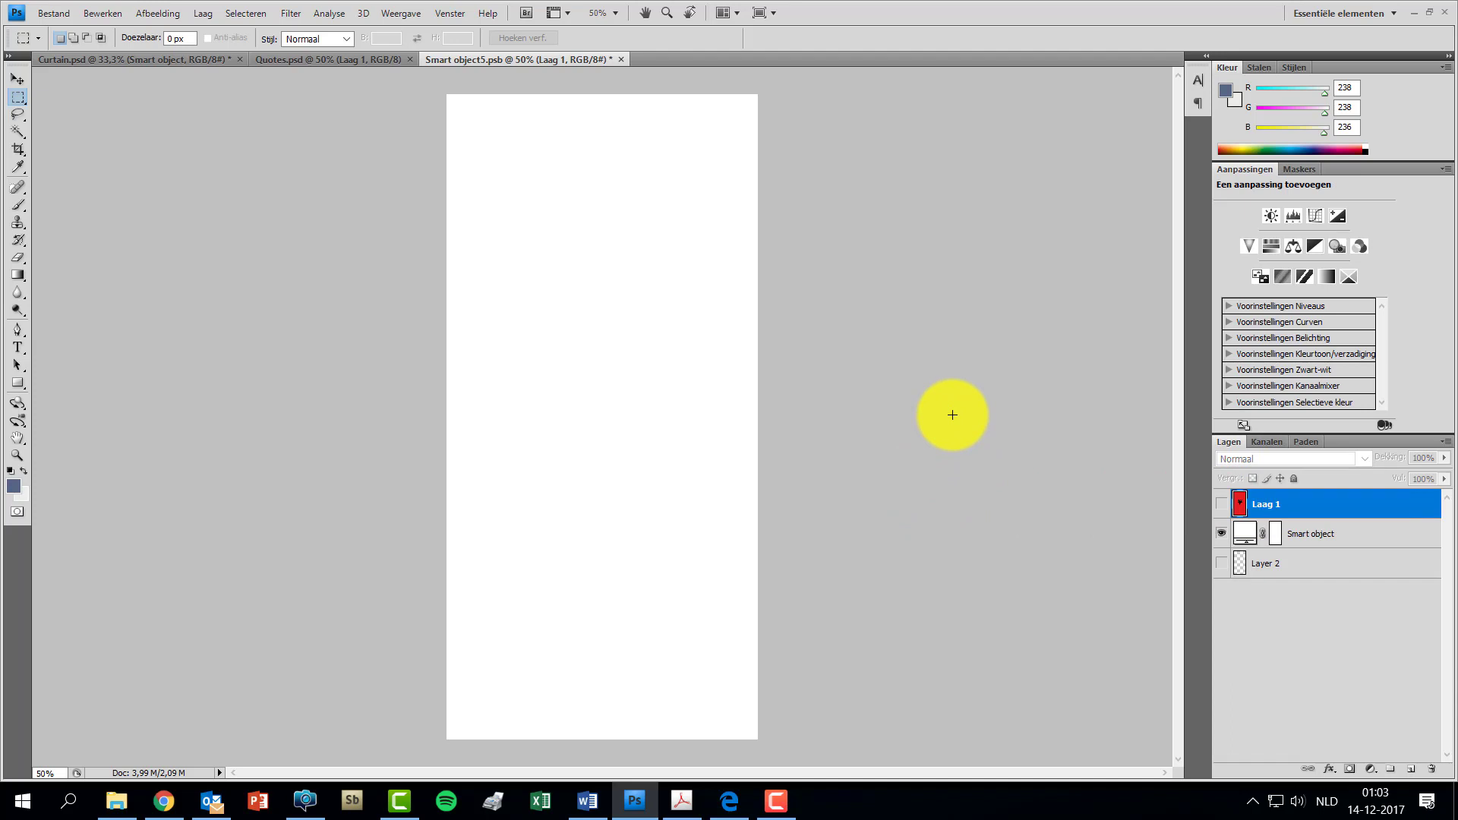
Switch to Chrome and copy the enlarged Flag of Romania image from Wikipedia's gallery of sovereign state flags
key("alt+Tab")
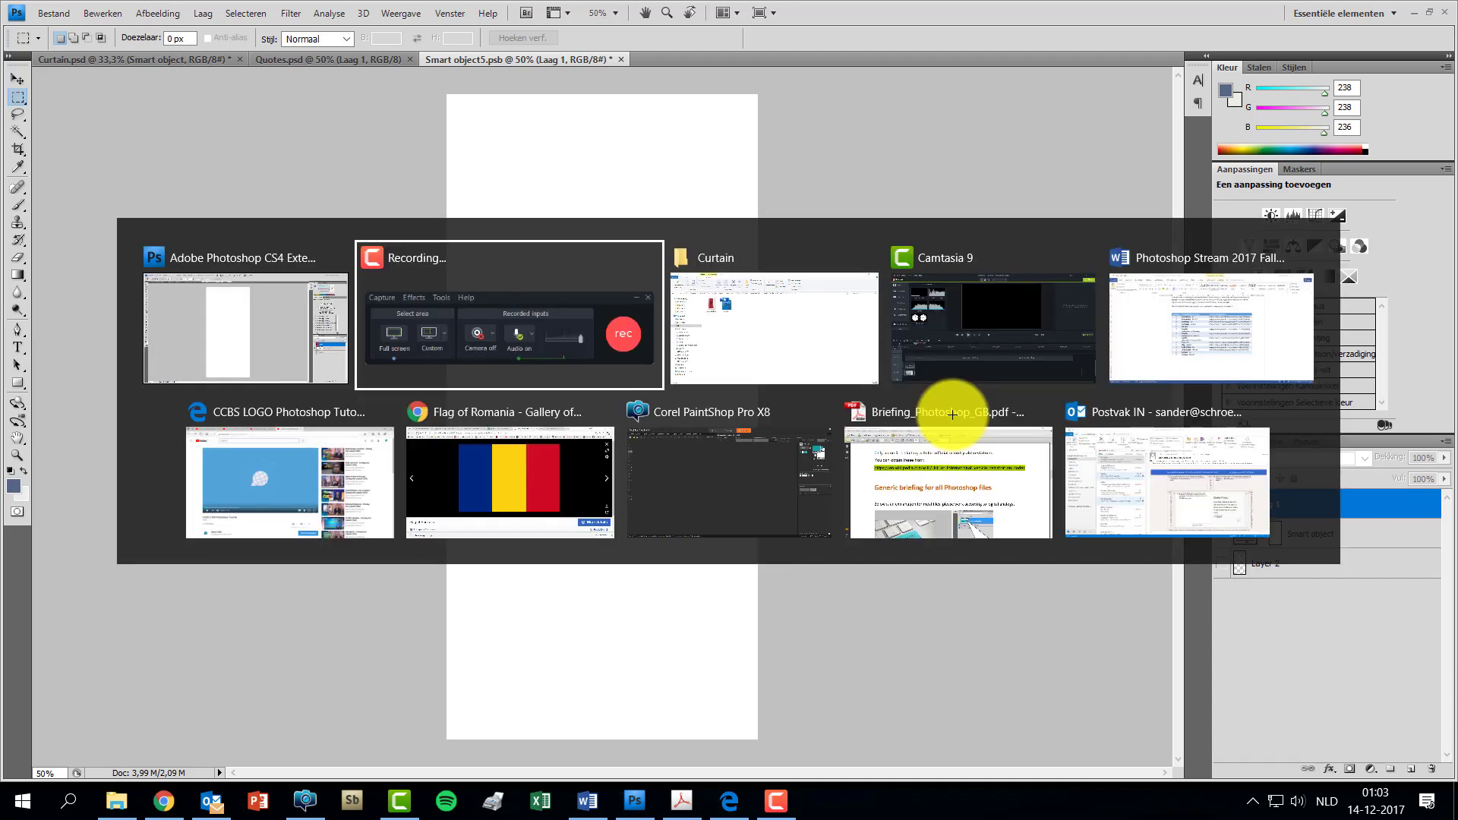
key("alt+Tab")
key("alt+Tab")
key("alt+Tab")
key("alt+Tab")
key("alt+Tab")
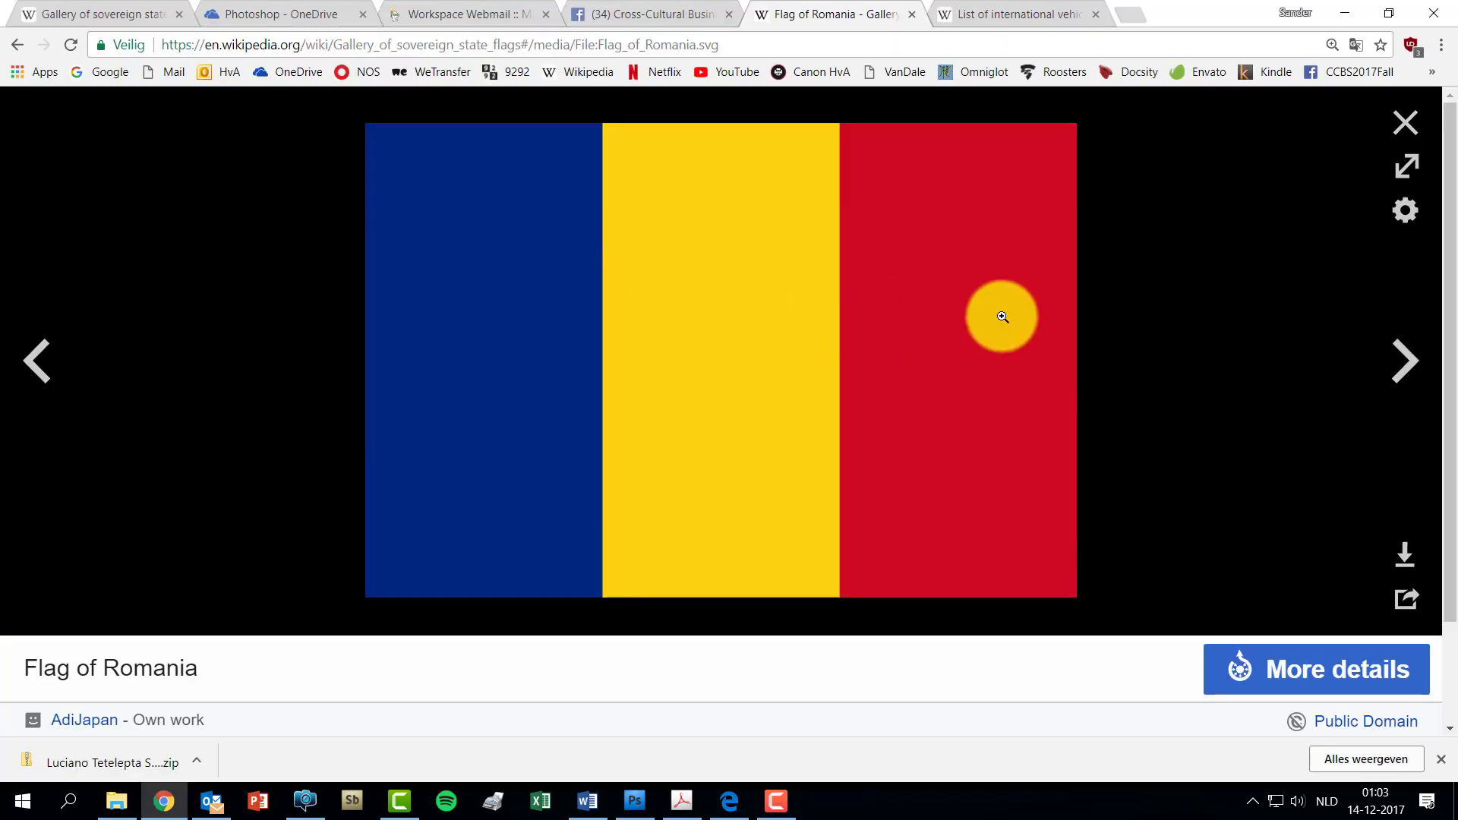
left_click(1417, 126)
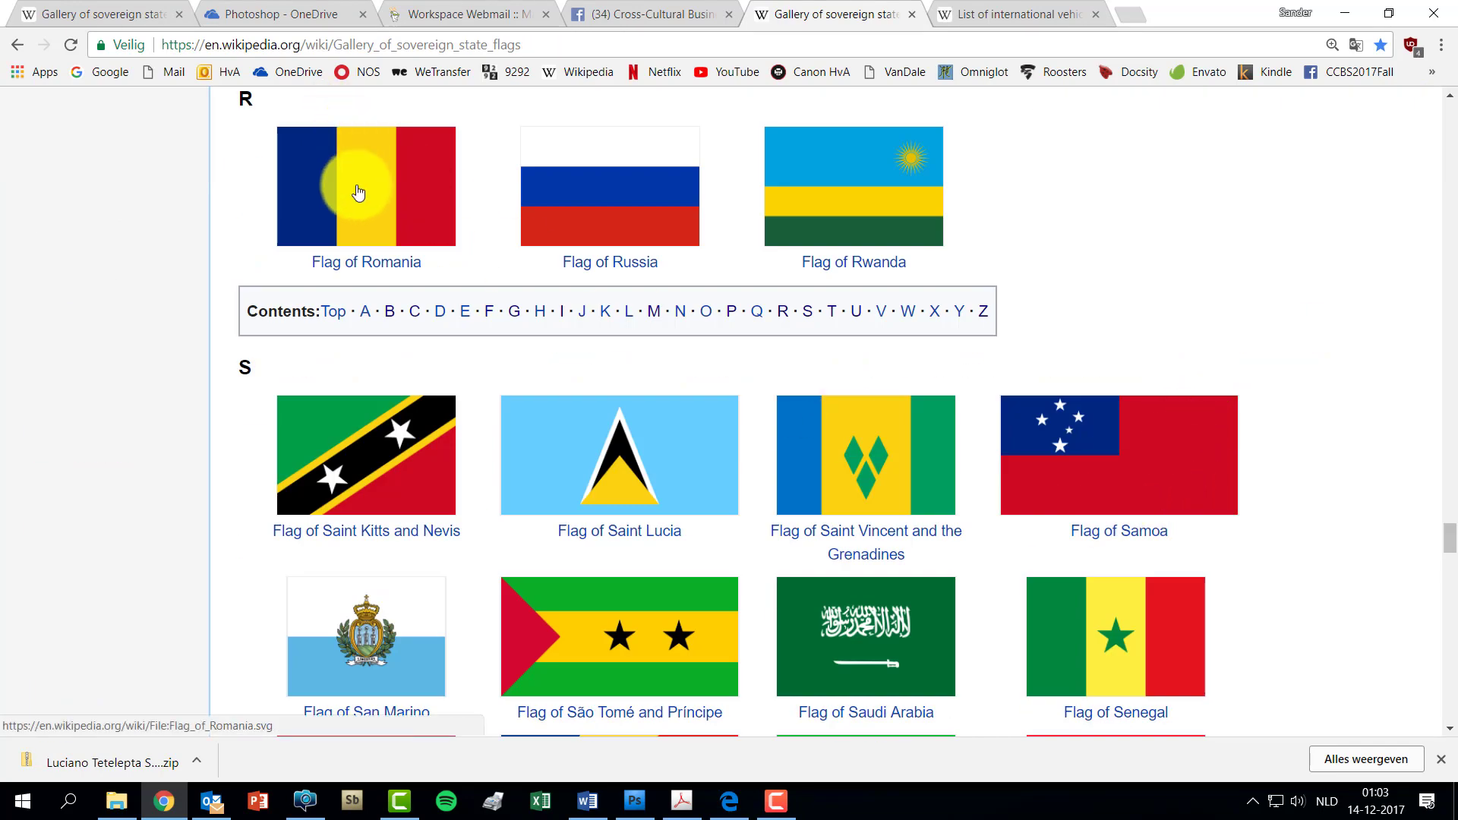
left_click(361, 190)
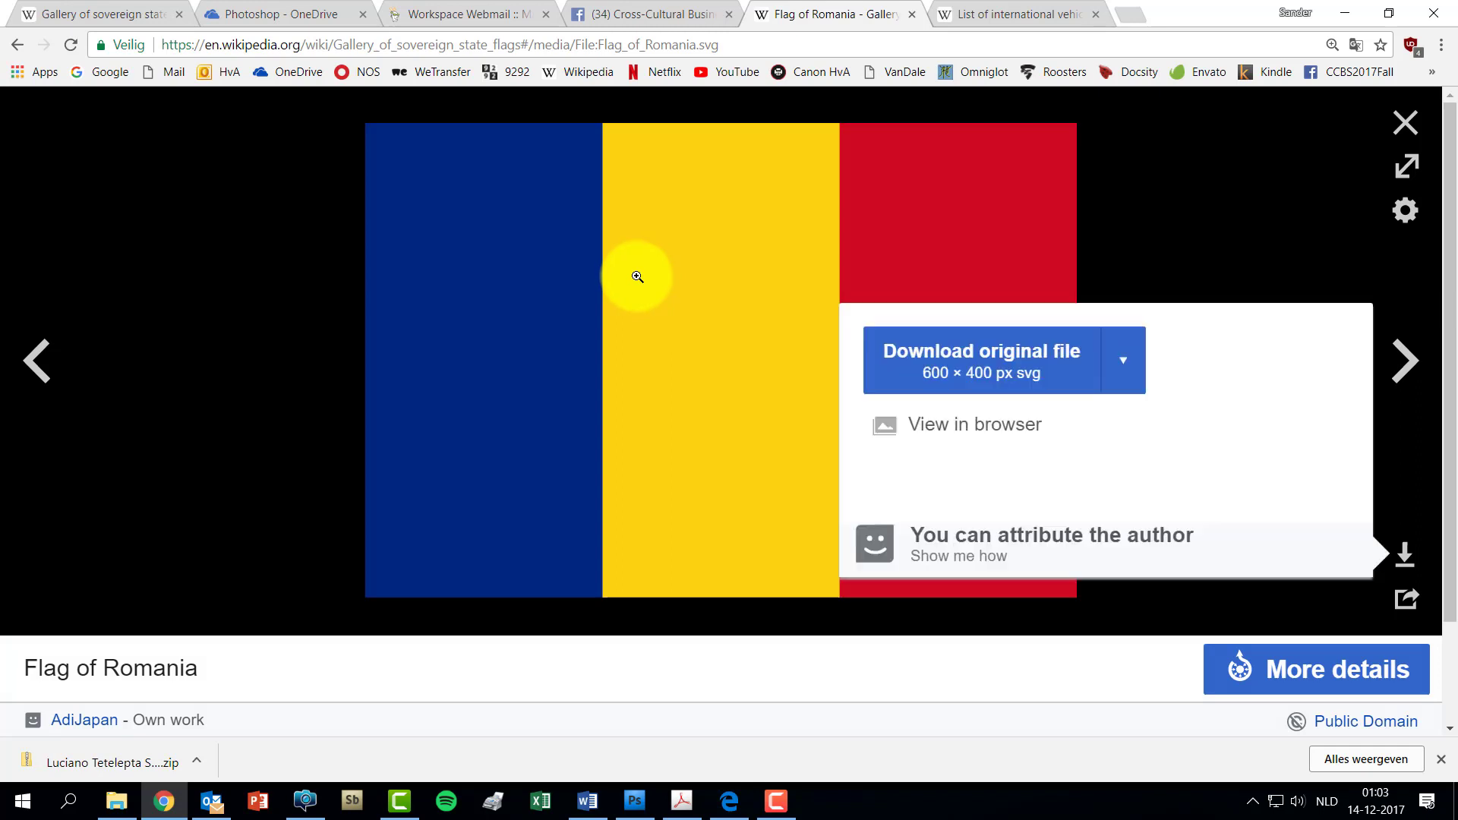
right_click(640, 277)
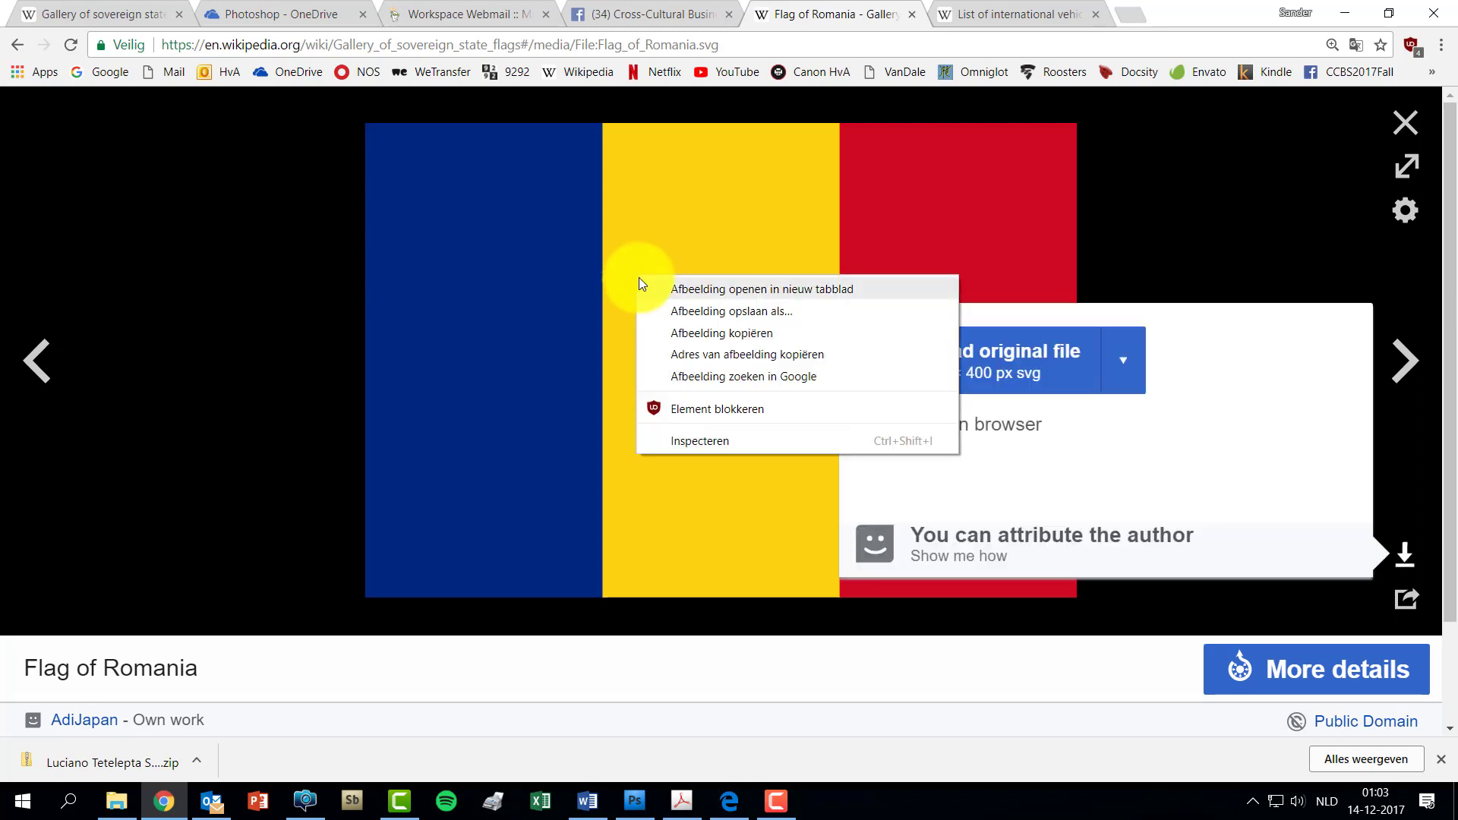
left_click(711, 336)
Return to Photoshop and paste the Romanian flag into the smart object document as a new layer
key("alt+Tab")
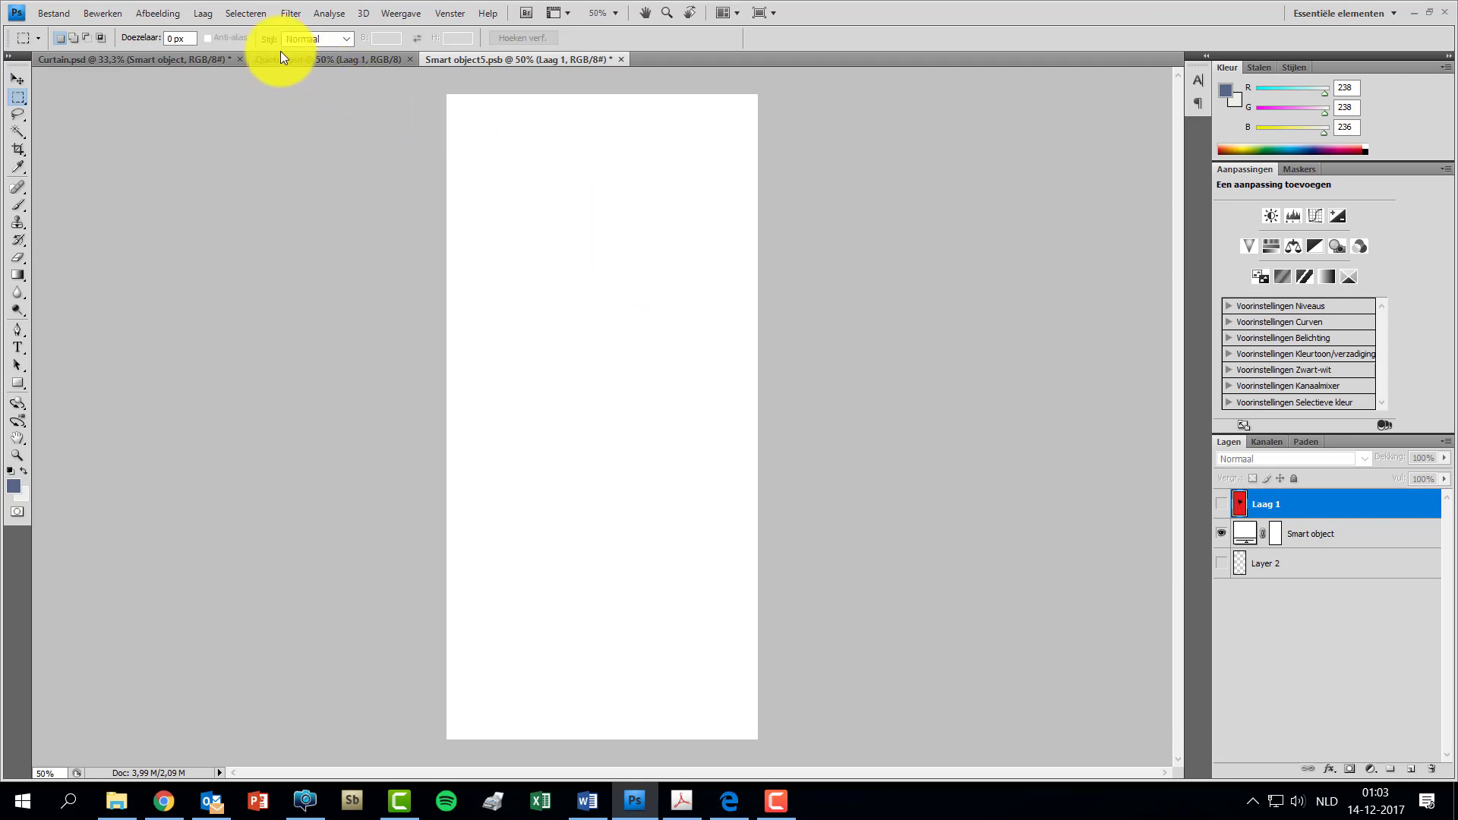
left_click(103, 13)
left_click(153, 184)
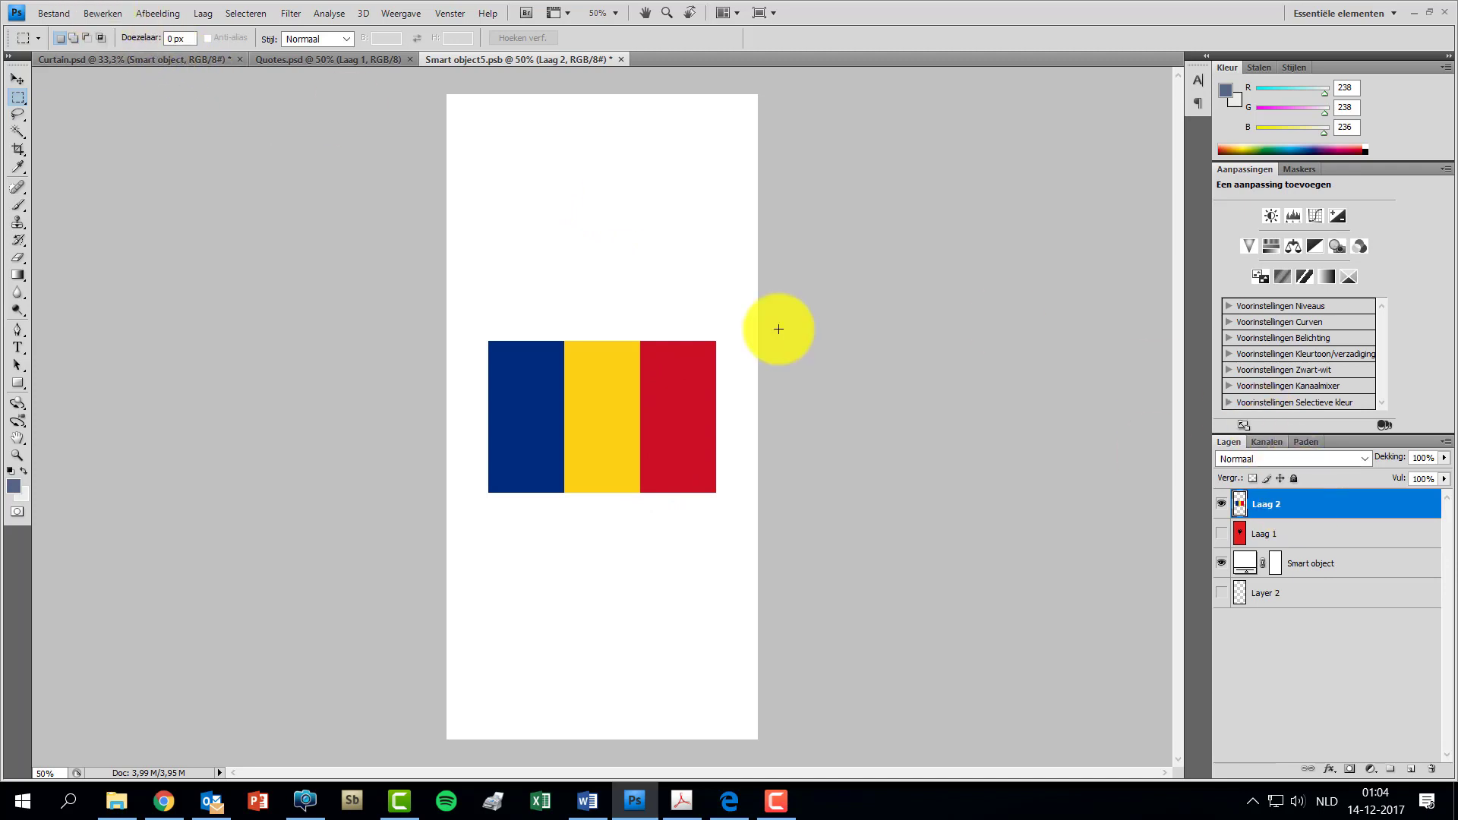
Stretch the Romanian flag with Free Transform to fill the whole canvas, about 136.7% wide and 425% high, and apply the transformation
left_click(91, 13)
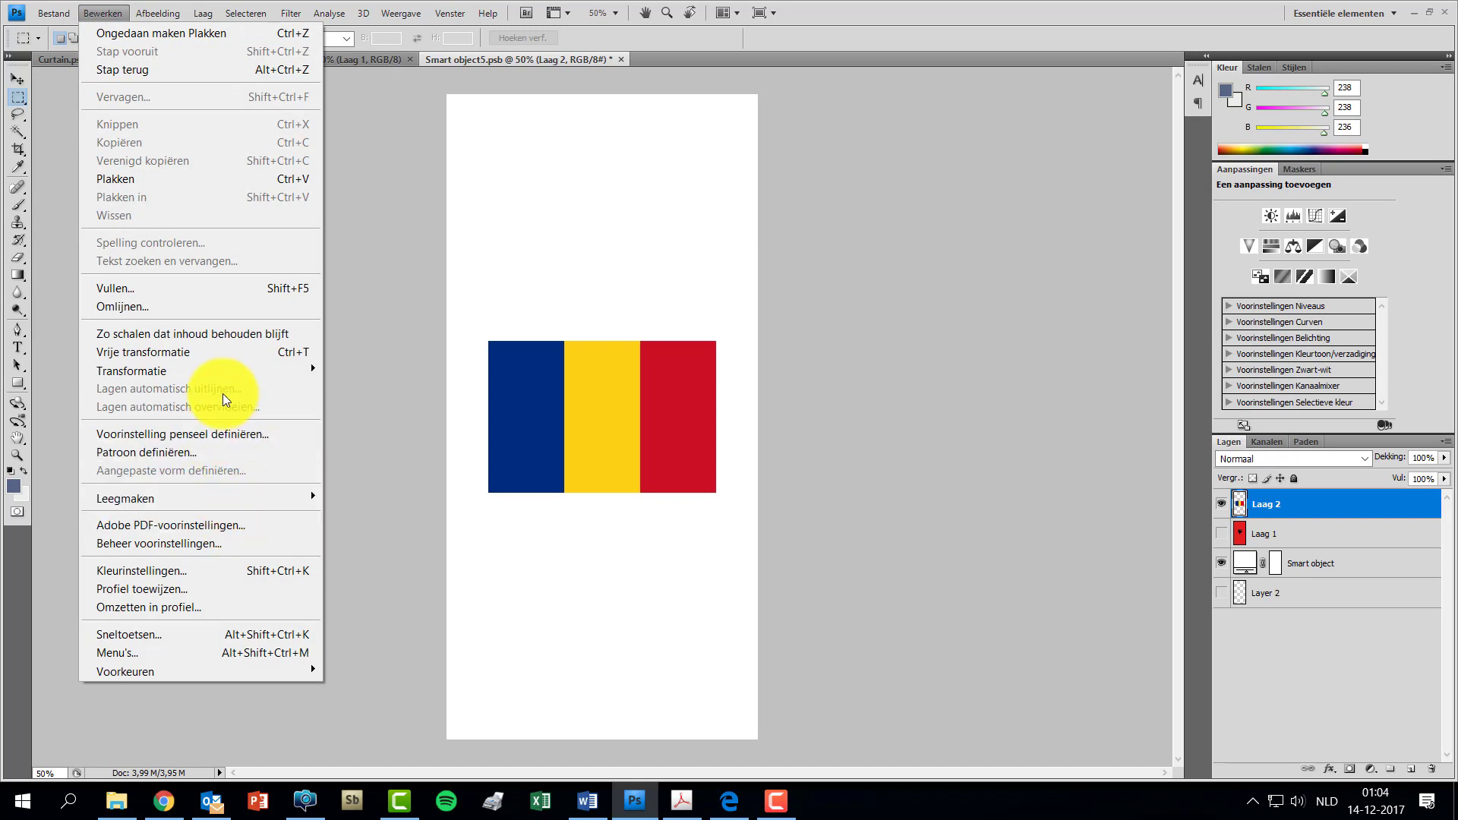
left_click(225, 352)
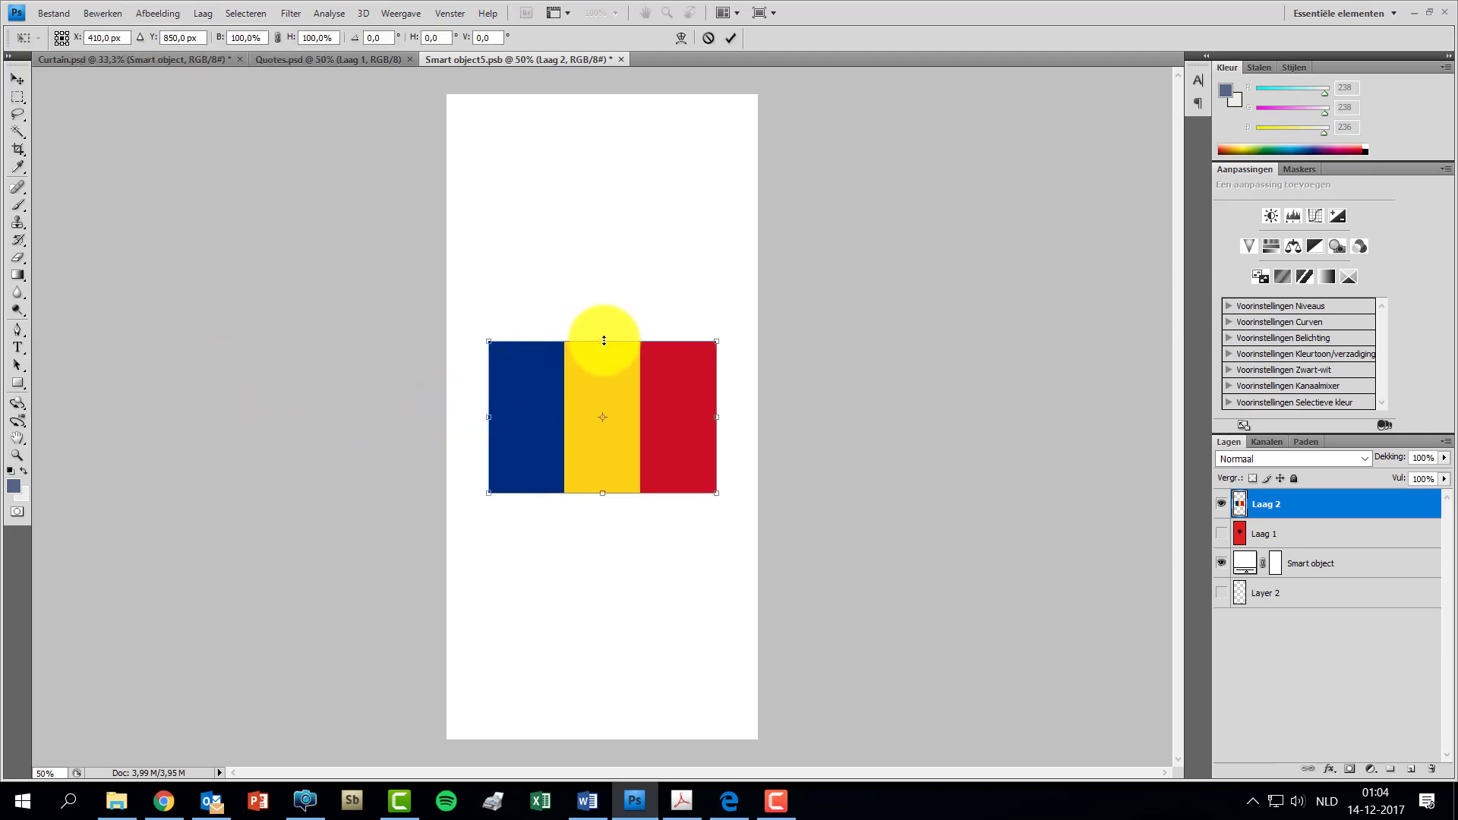
left_click_drag(604, 341, 590, 94)
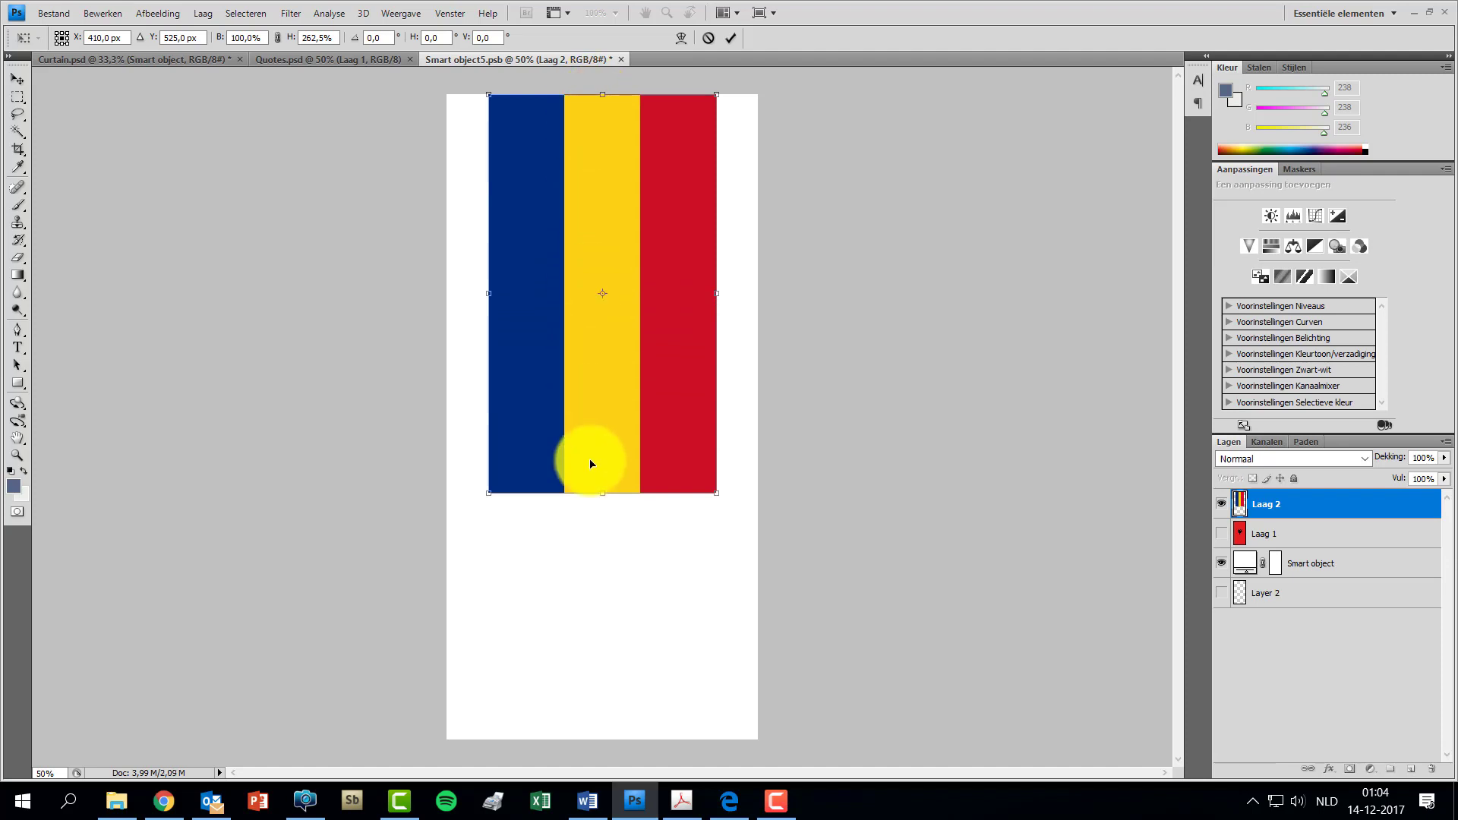
left_click_drag(611, 491, 587, 735)
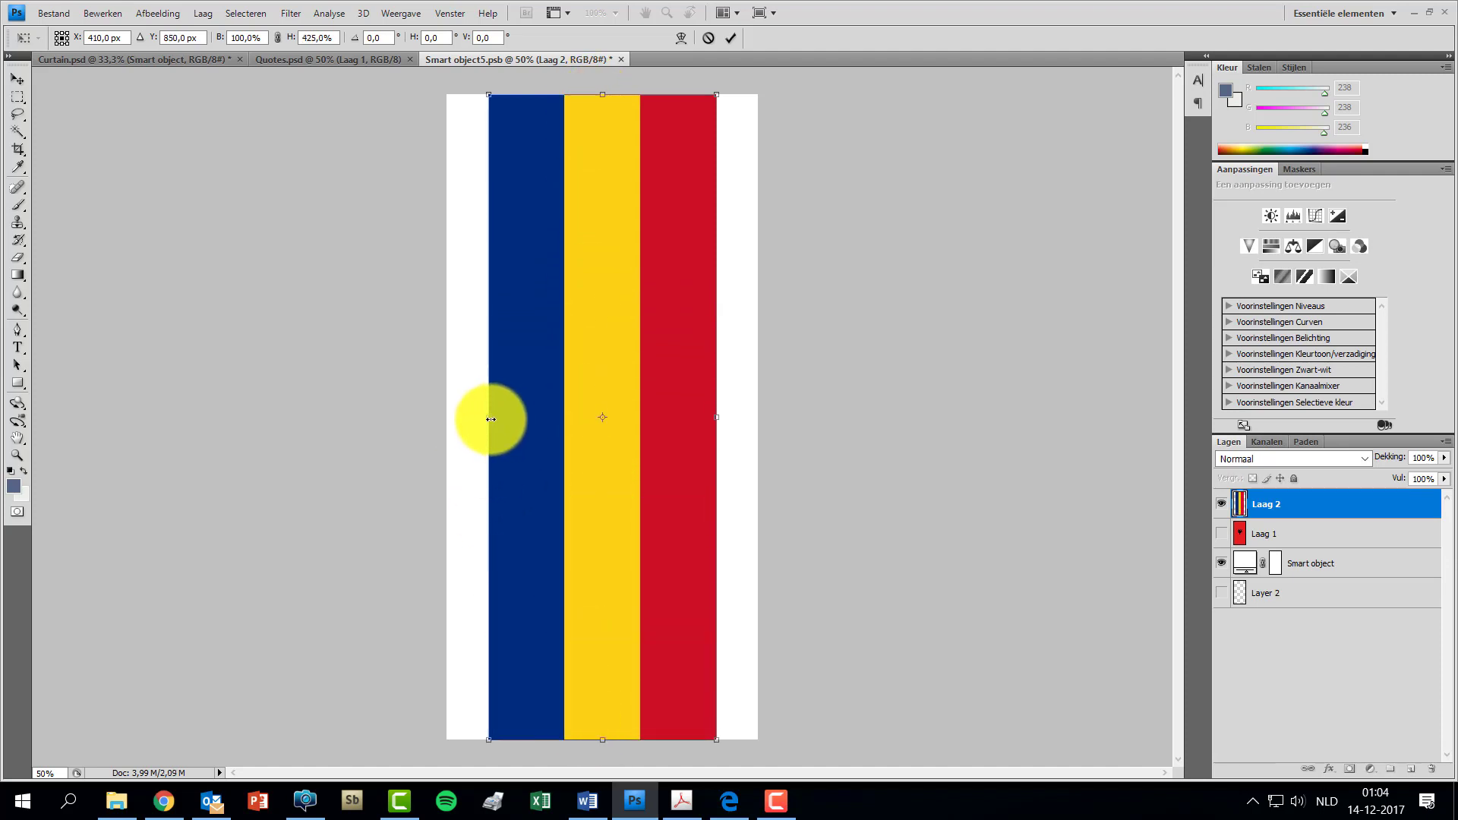
left_click_drag(484, 420, 442, 420)
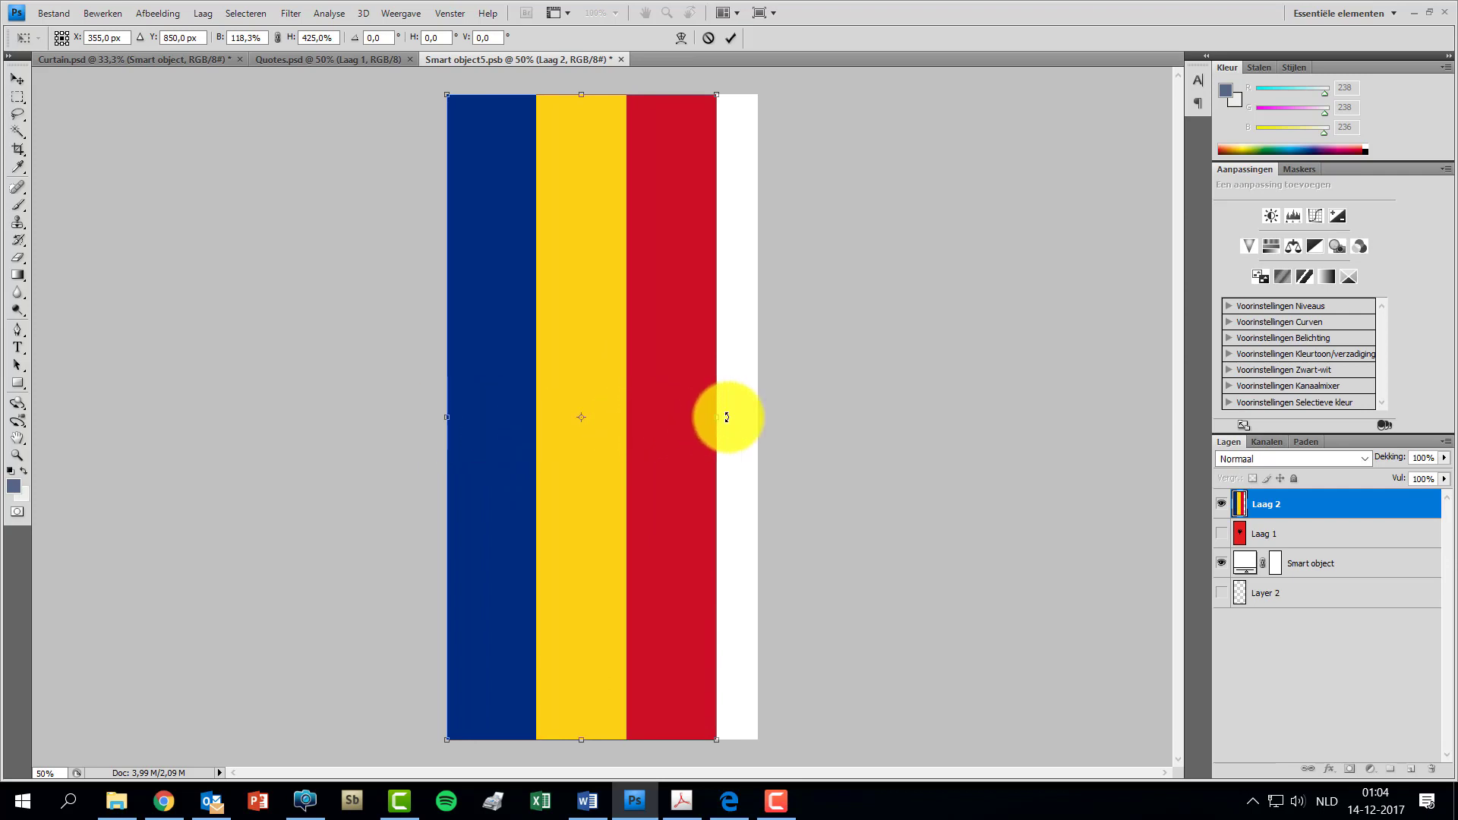
left_click_drag(715, 417, 757, 417)
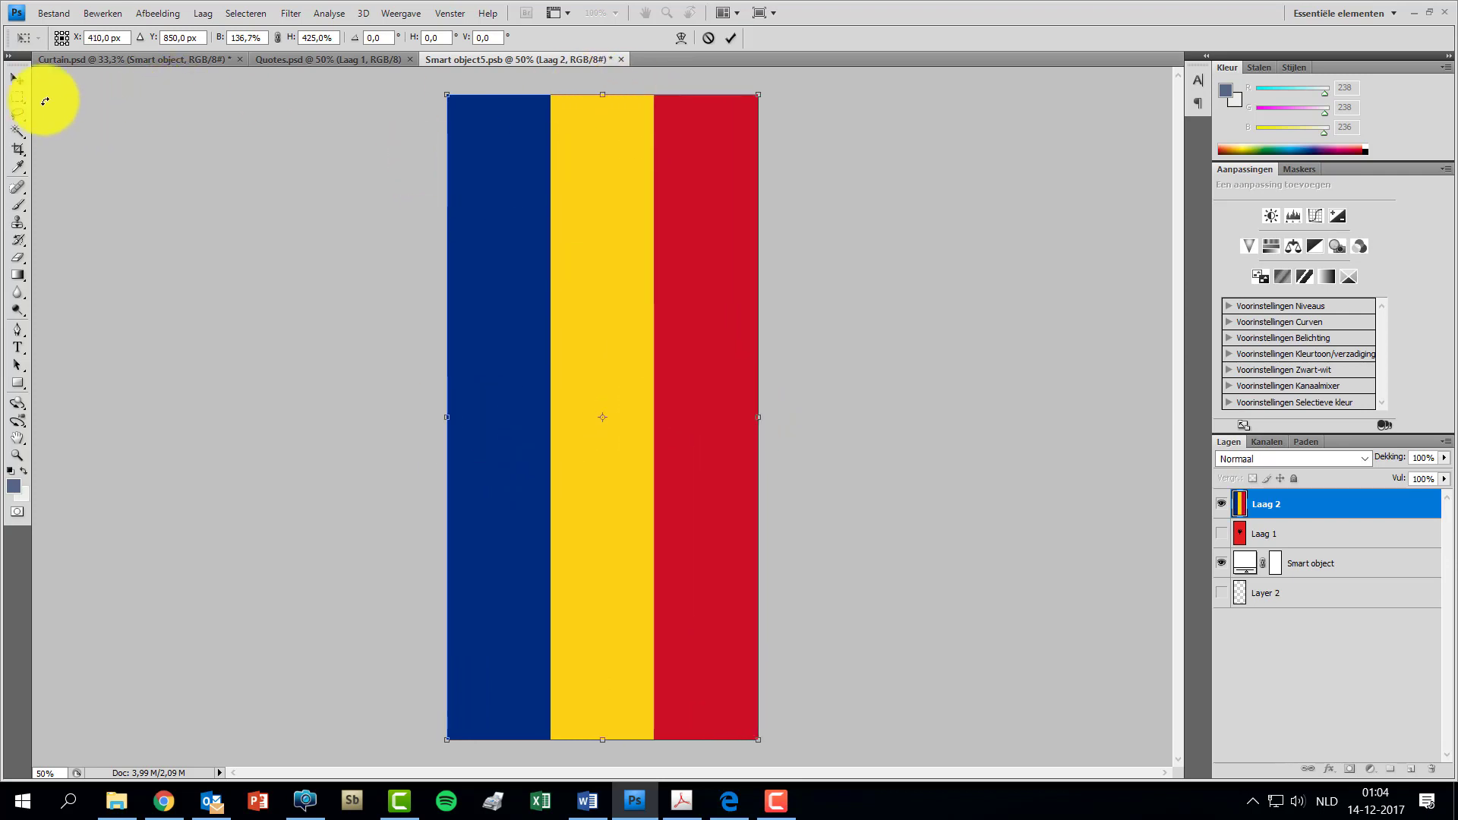
left_click(18, 97)
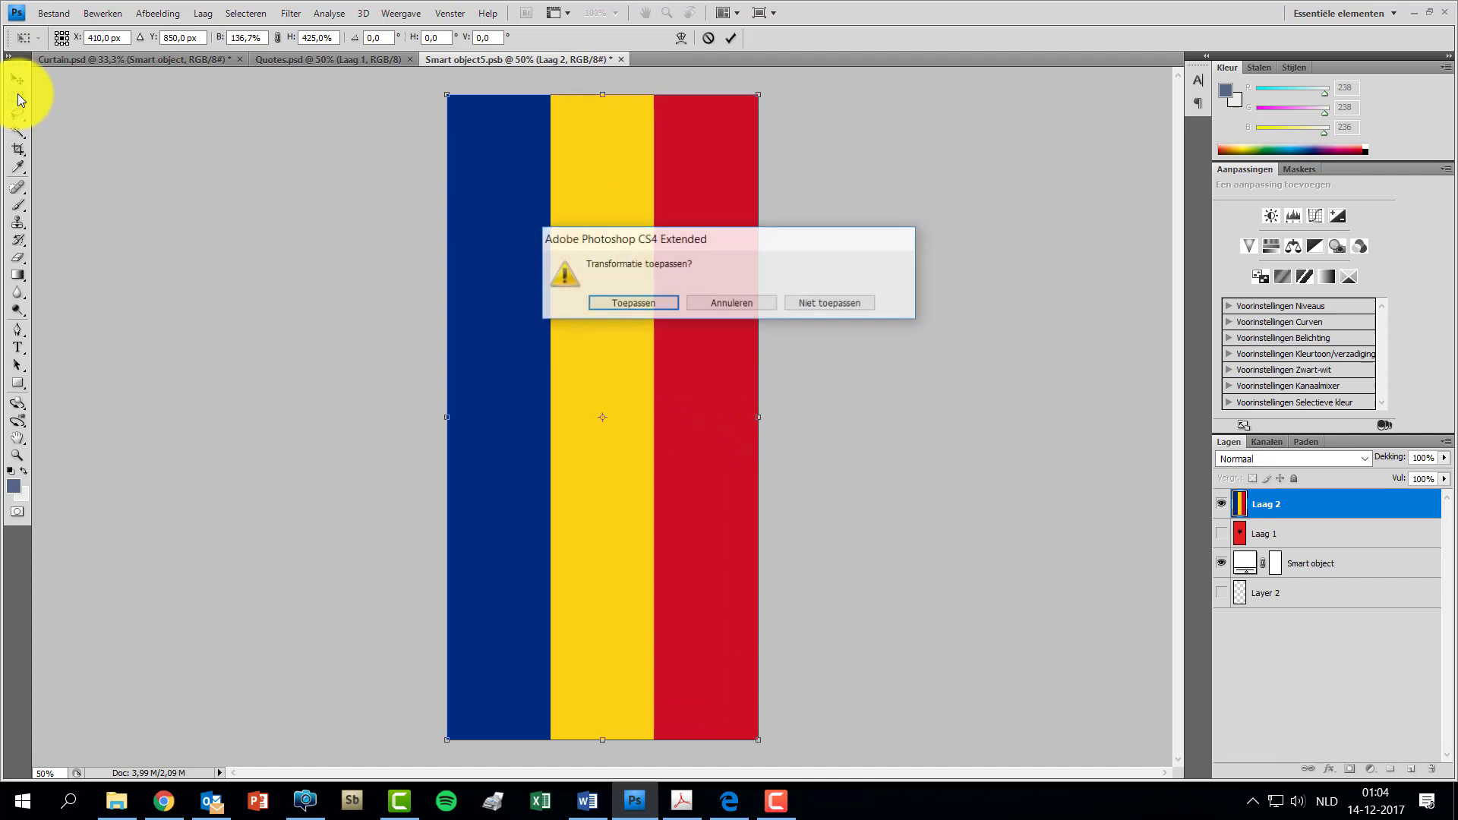
left_click(641, 303)
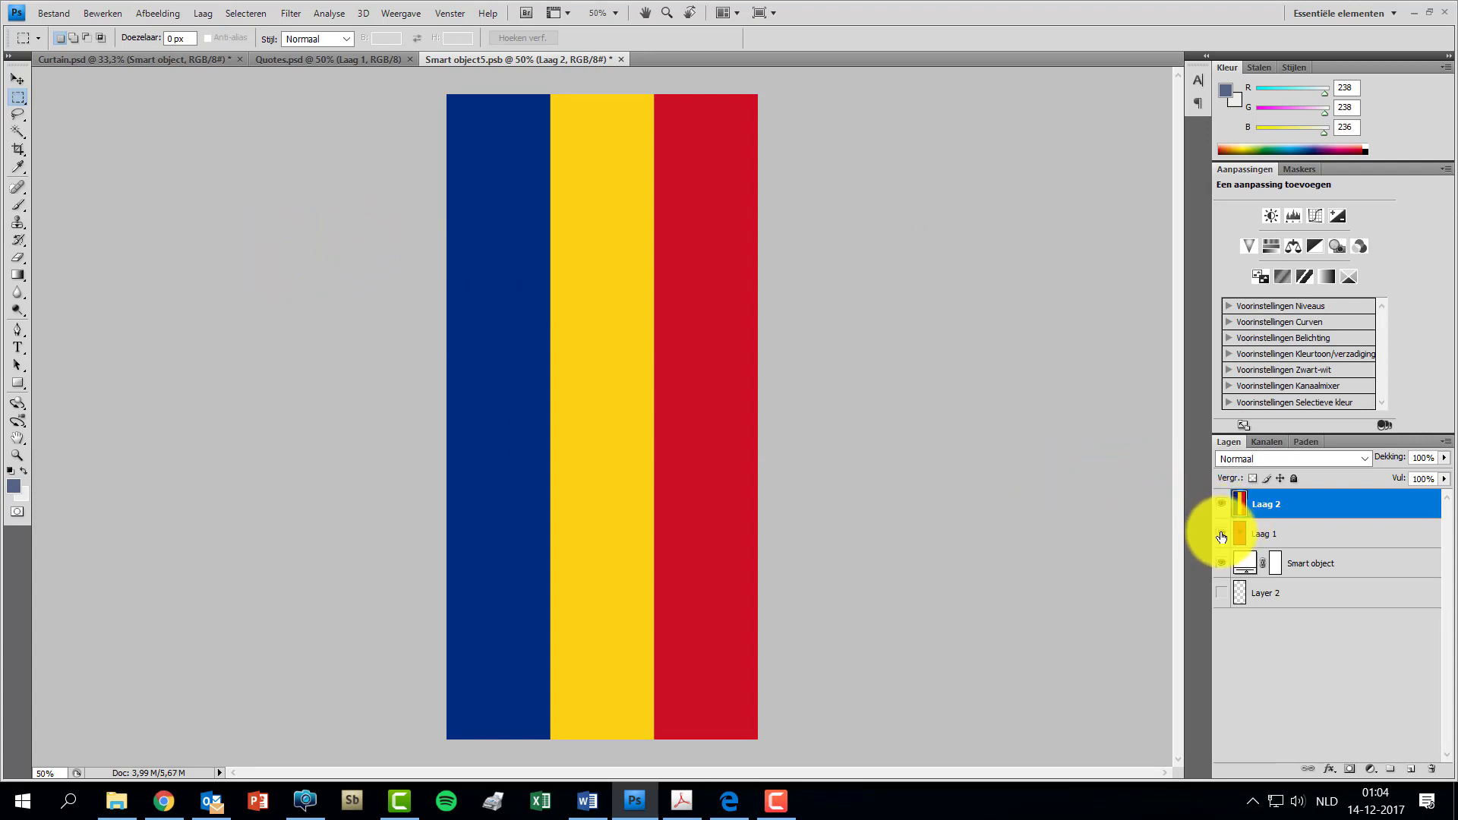
Temporarily hide the Romanian flag layer to examine the Albanian flag's emblem area with a rectangular marquee, restoring the layer and deselecting at the end
left_click(1220, 506)
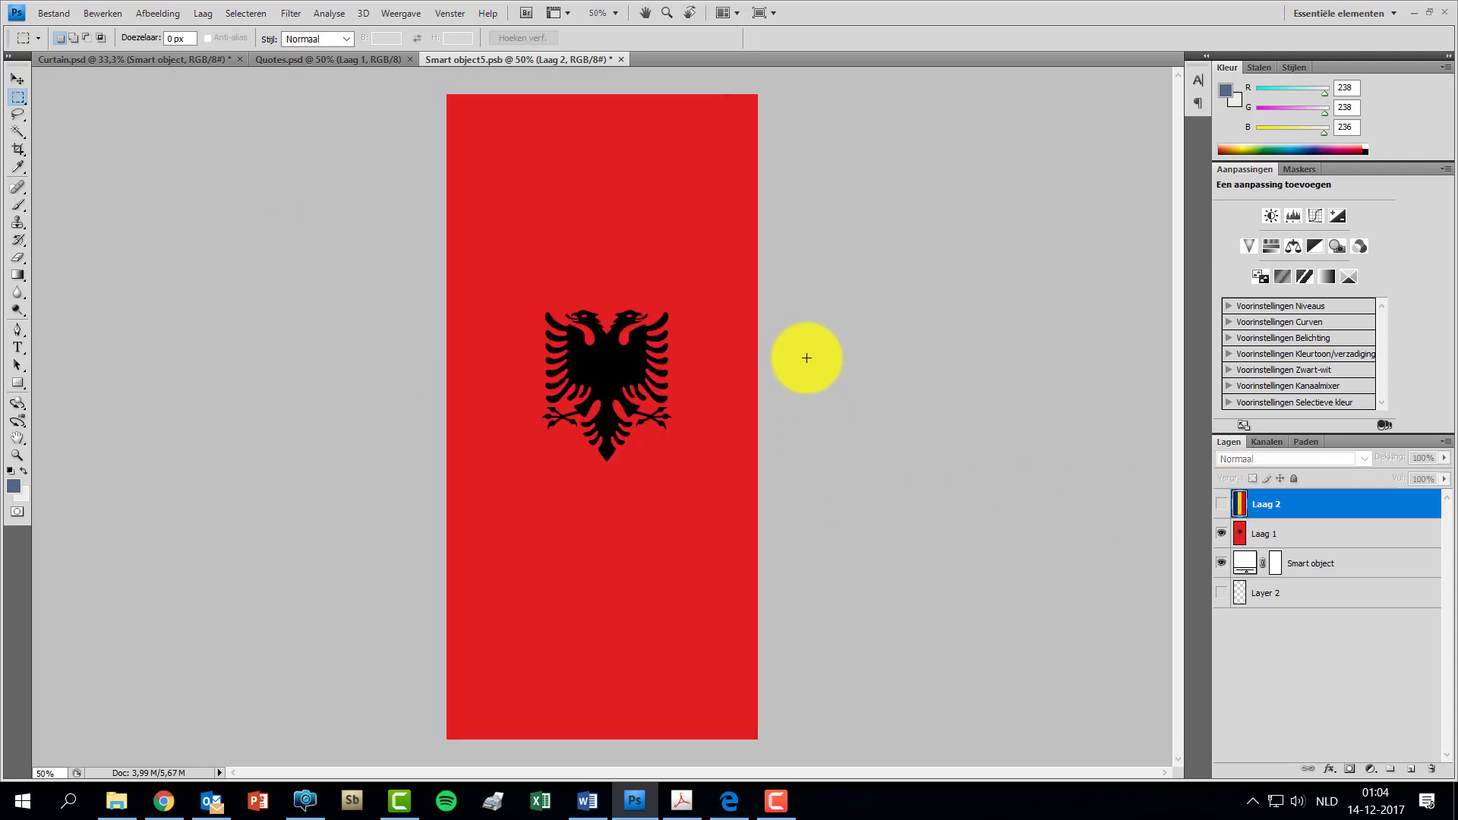
left_click_drag(765, 251, 423, 514)
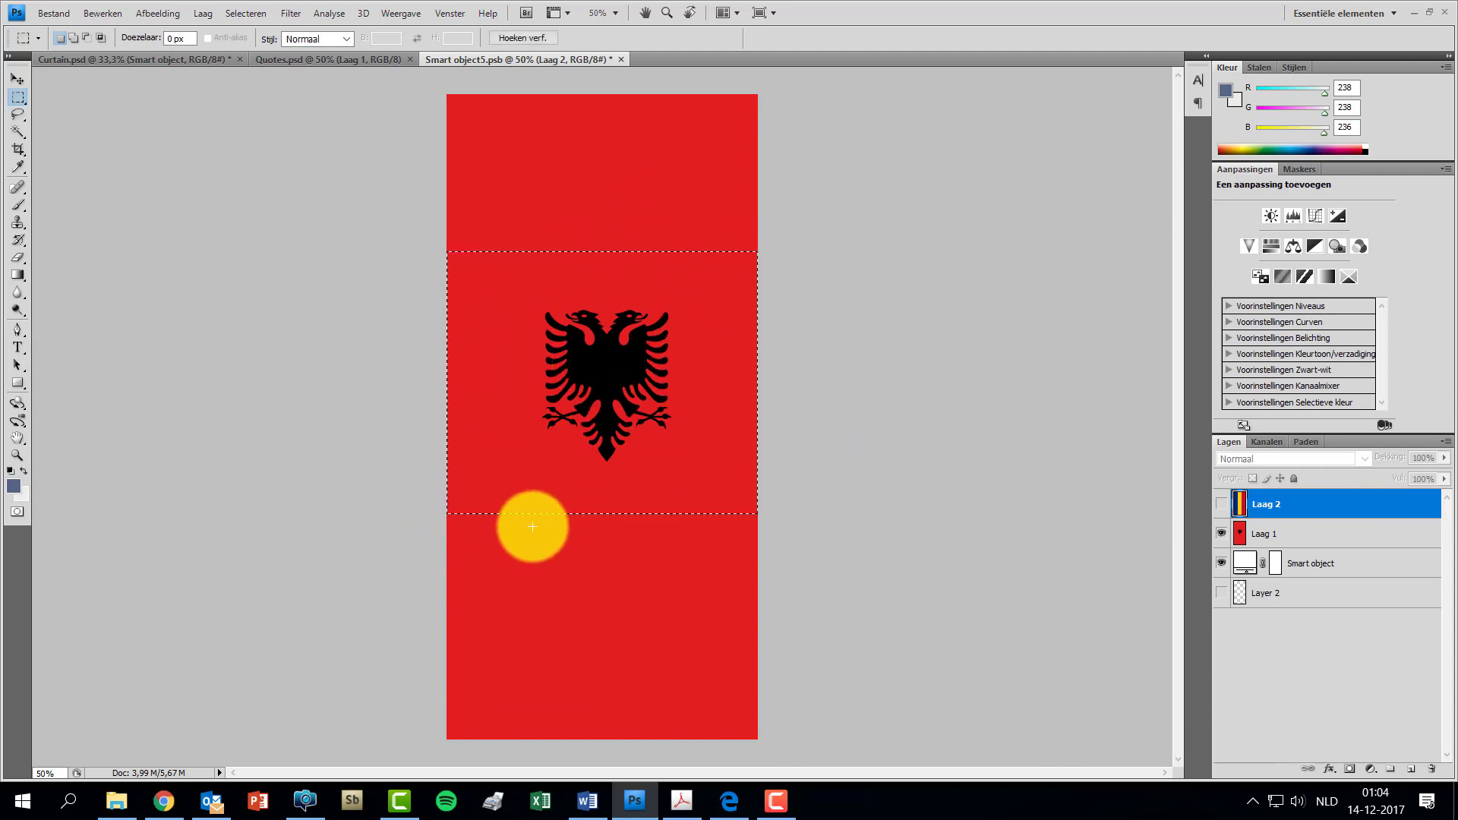
left_click(1221, 505)
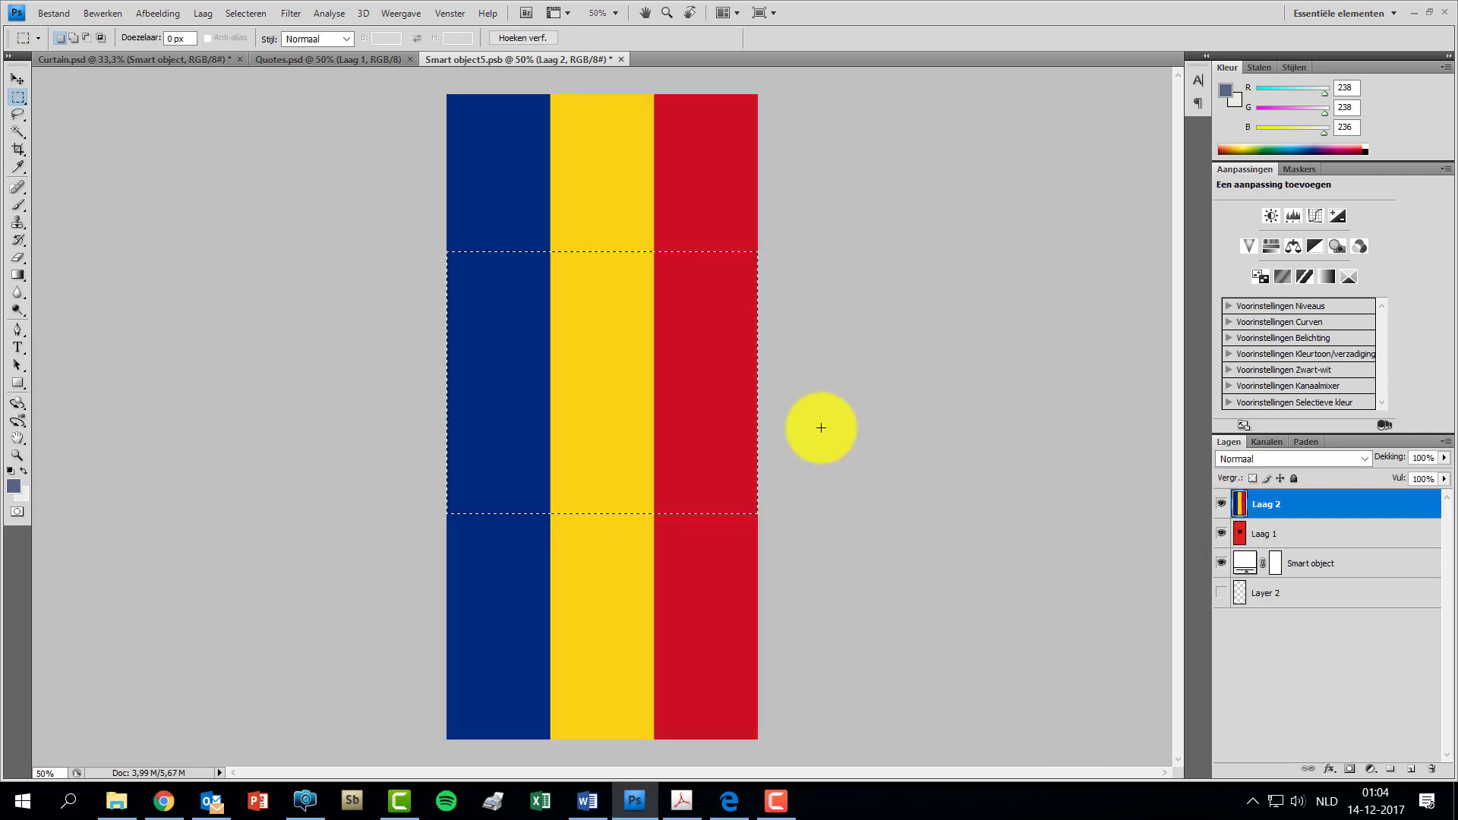
left_click(825, 410)
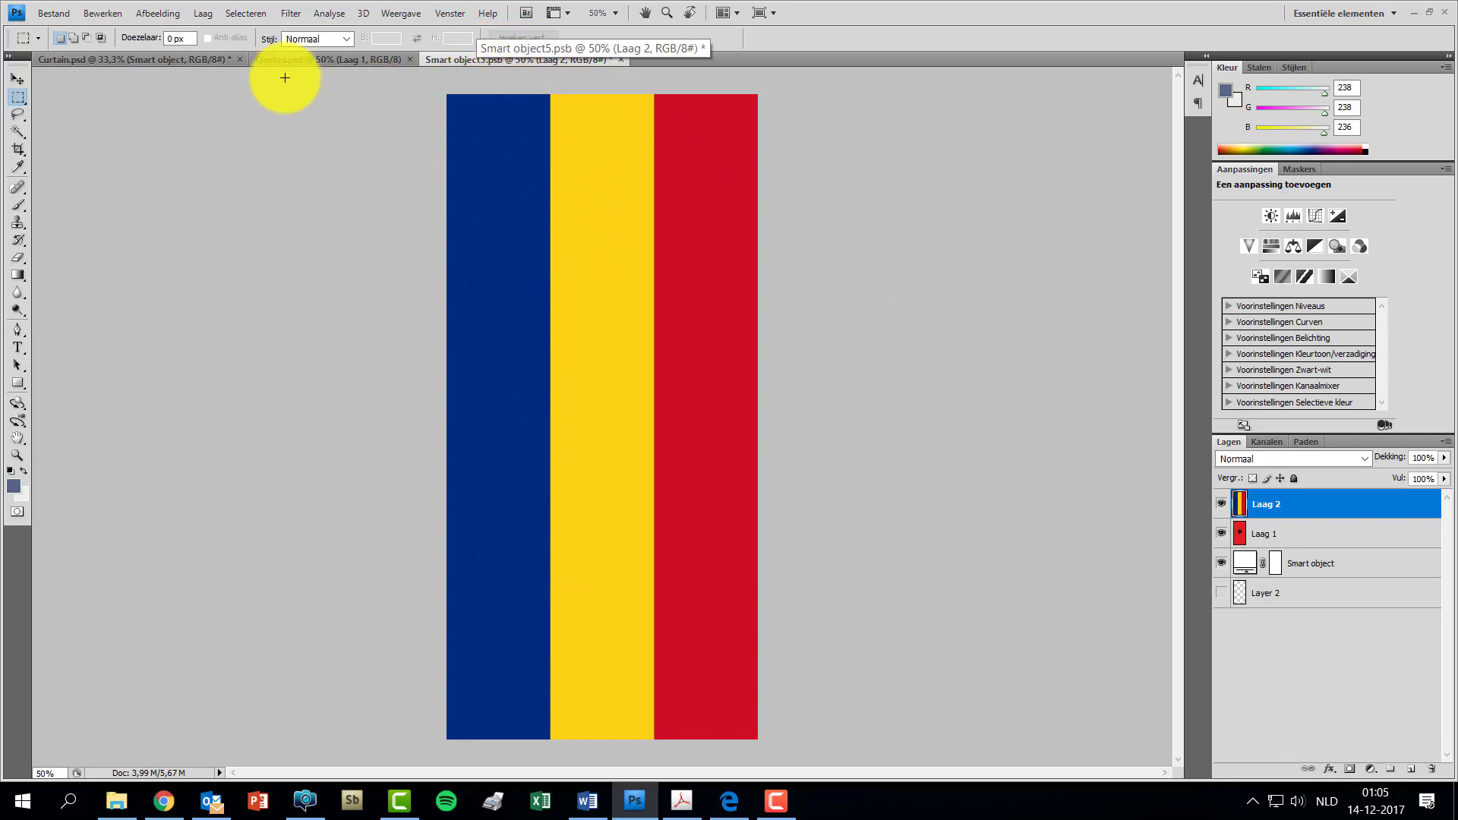
Save the edited smart object and return to the Curtain.psd document to see the updated curtain
left_click(55, 12)
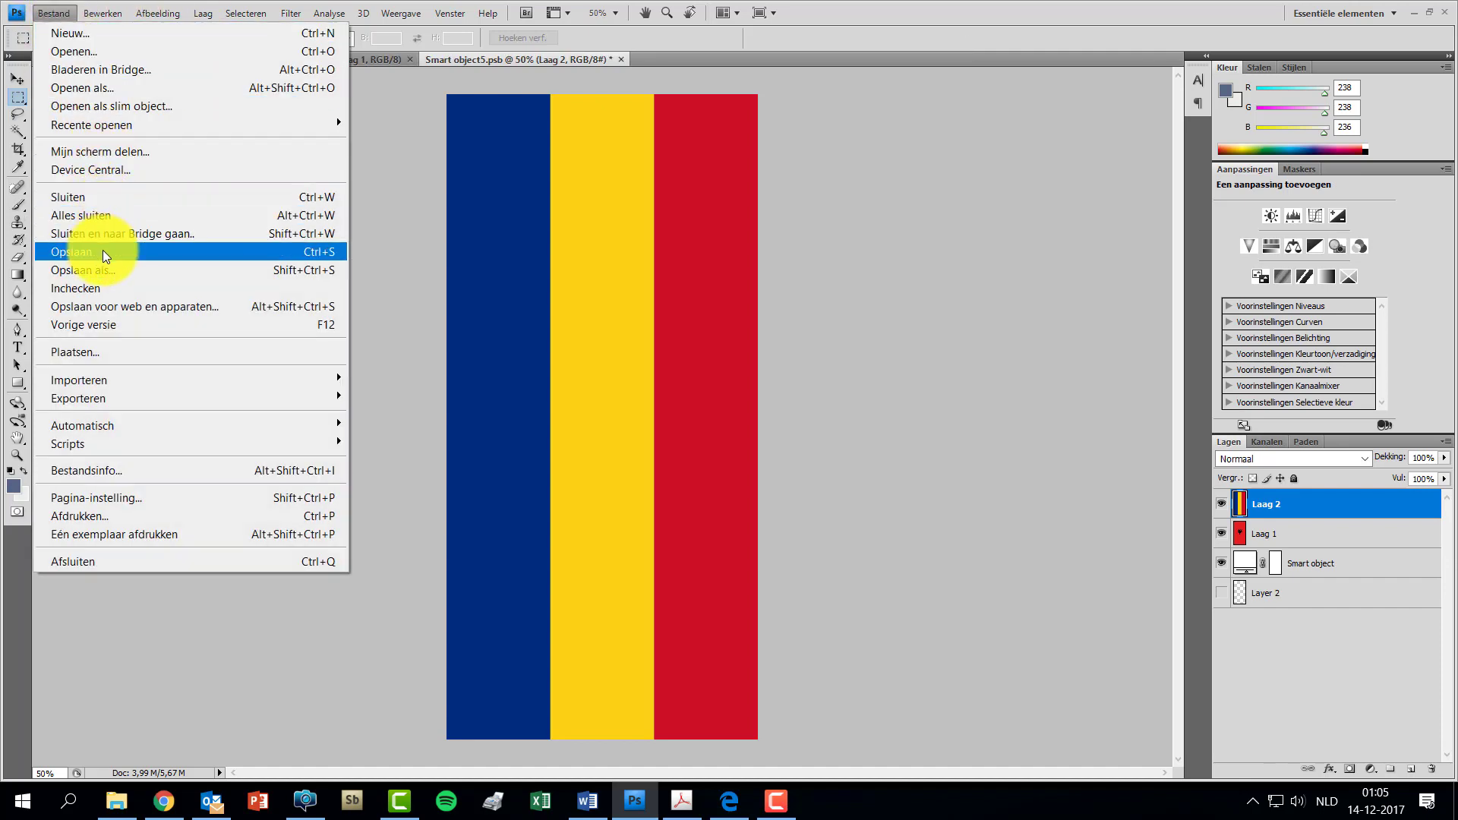
left_click(103, 249)
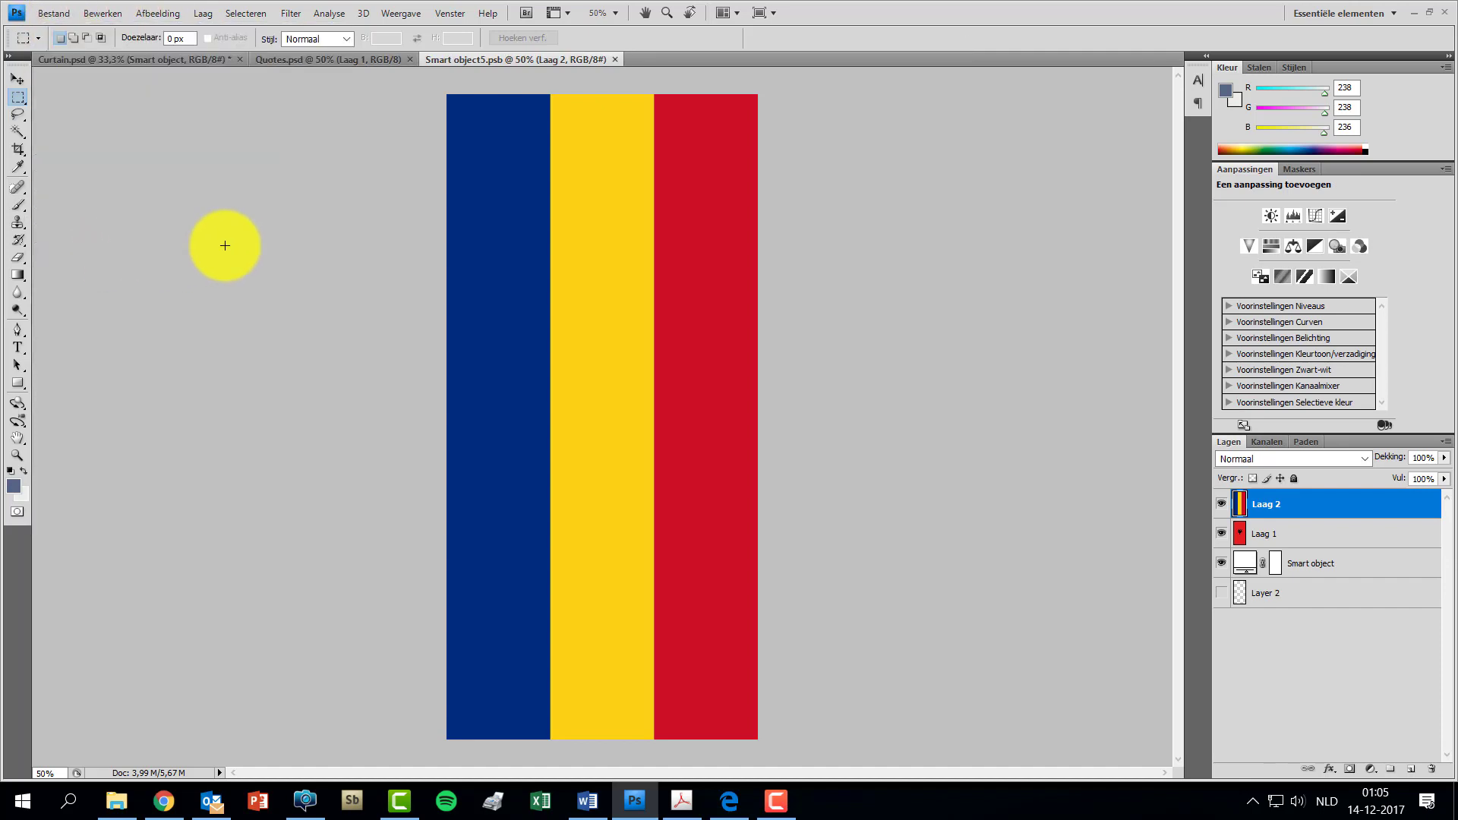
left_click(275, 58)
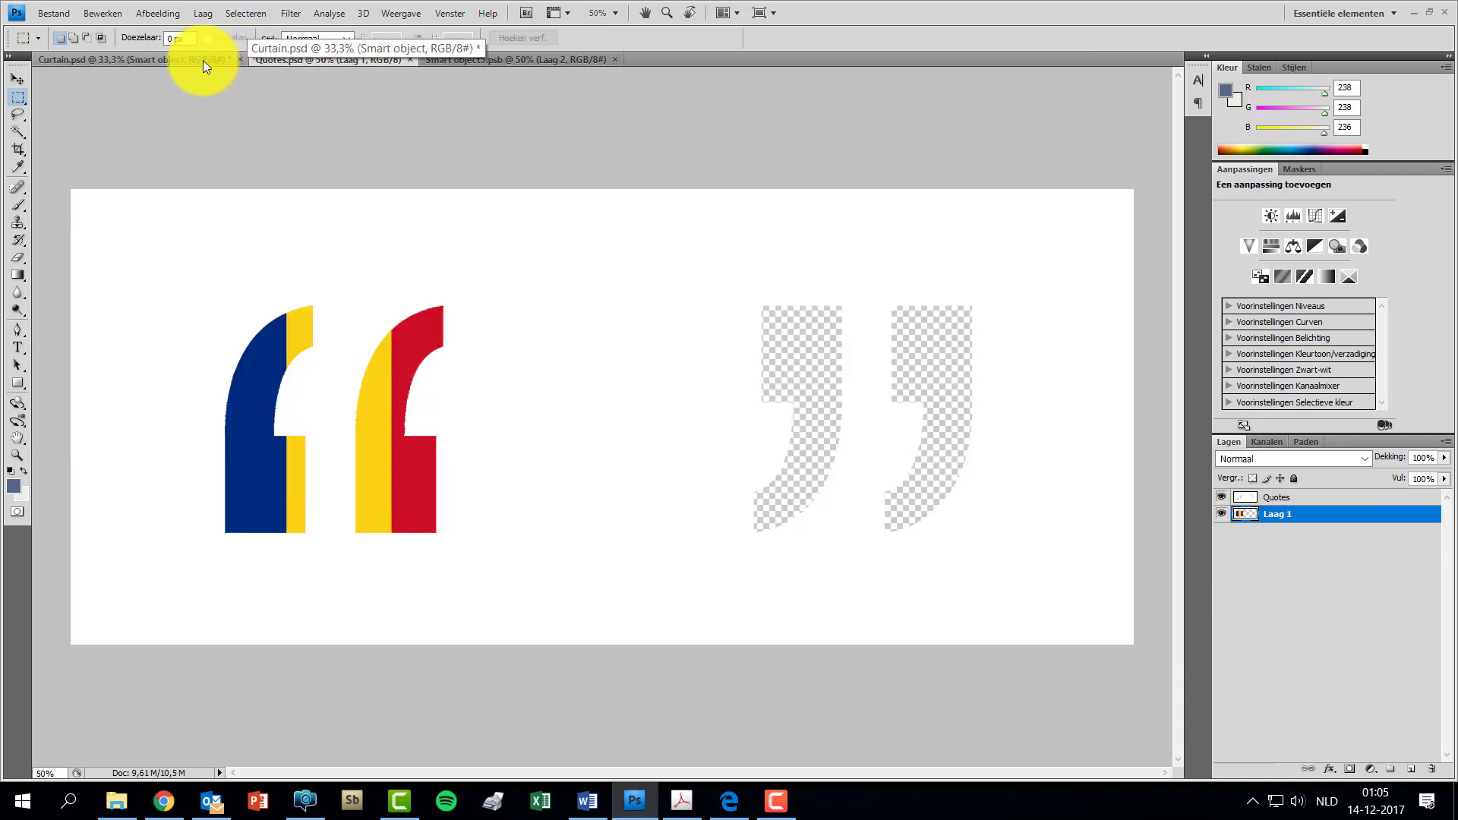
left_click(129, 59)
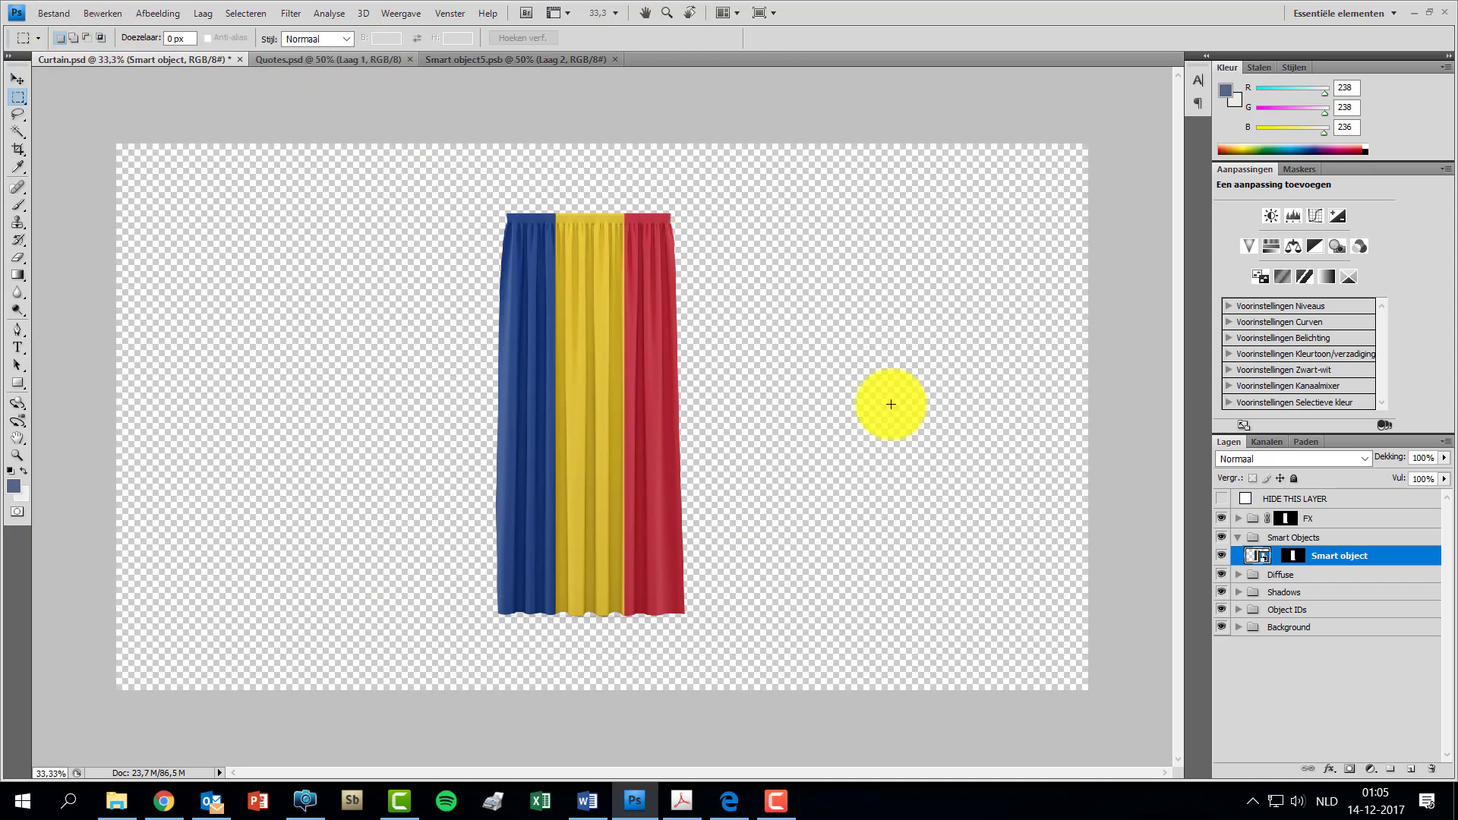
Open the Save As dialog for the curtain document and put its file name in editing mode
left_click(61, 14)
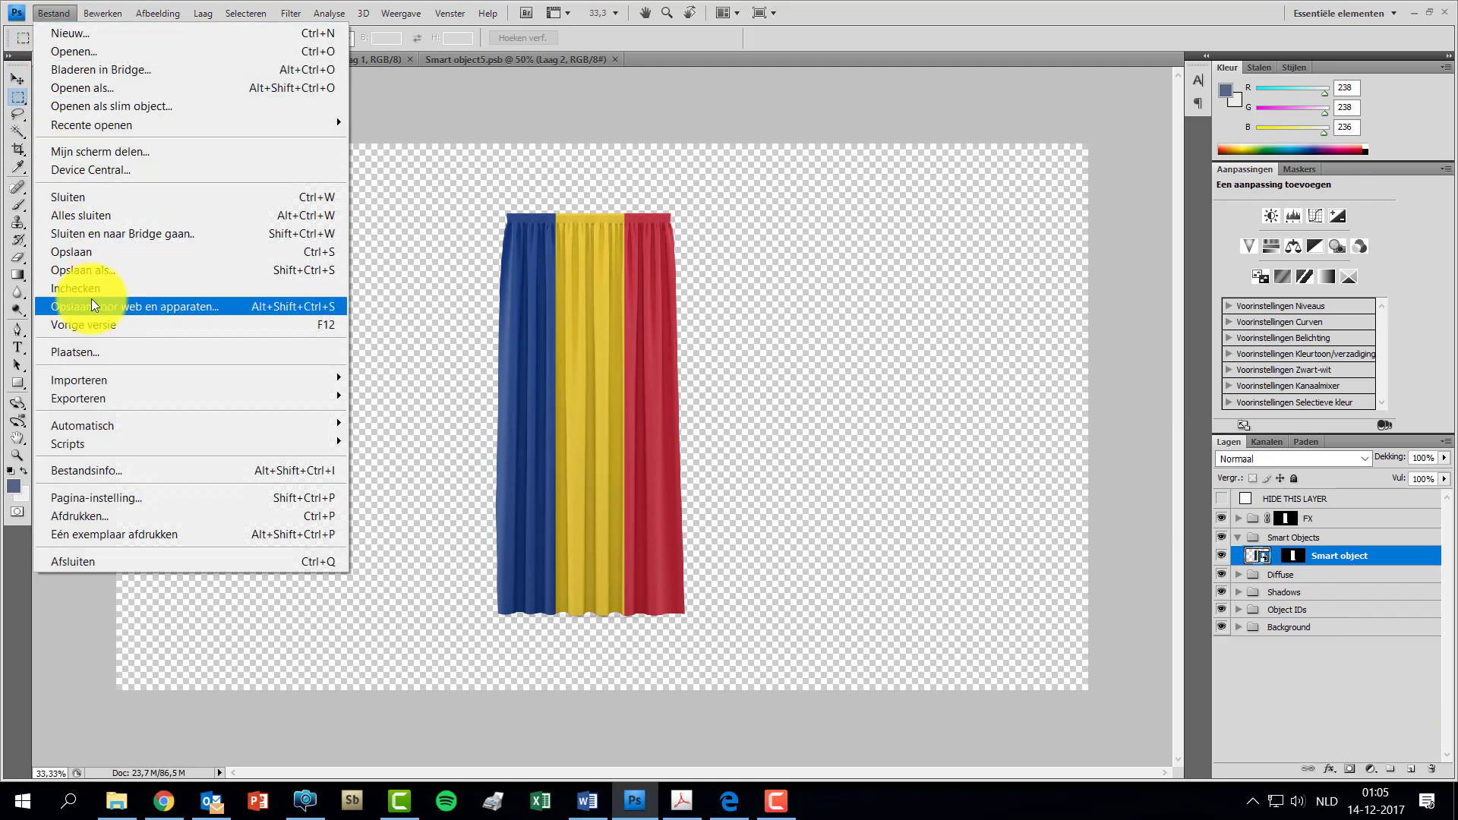
left_click(94, 268)
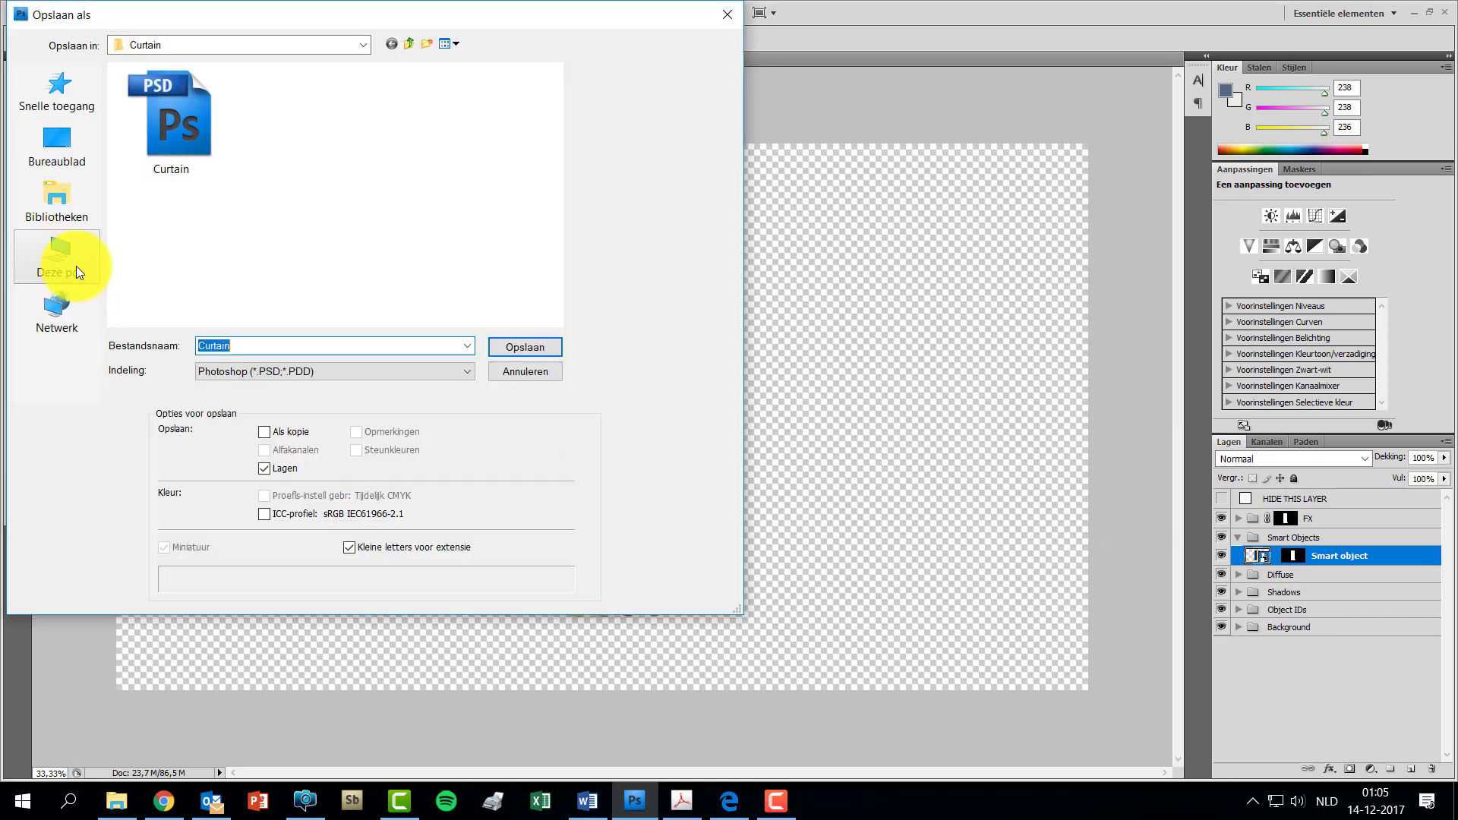
left_click(249, 352)
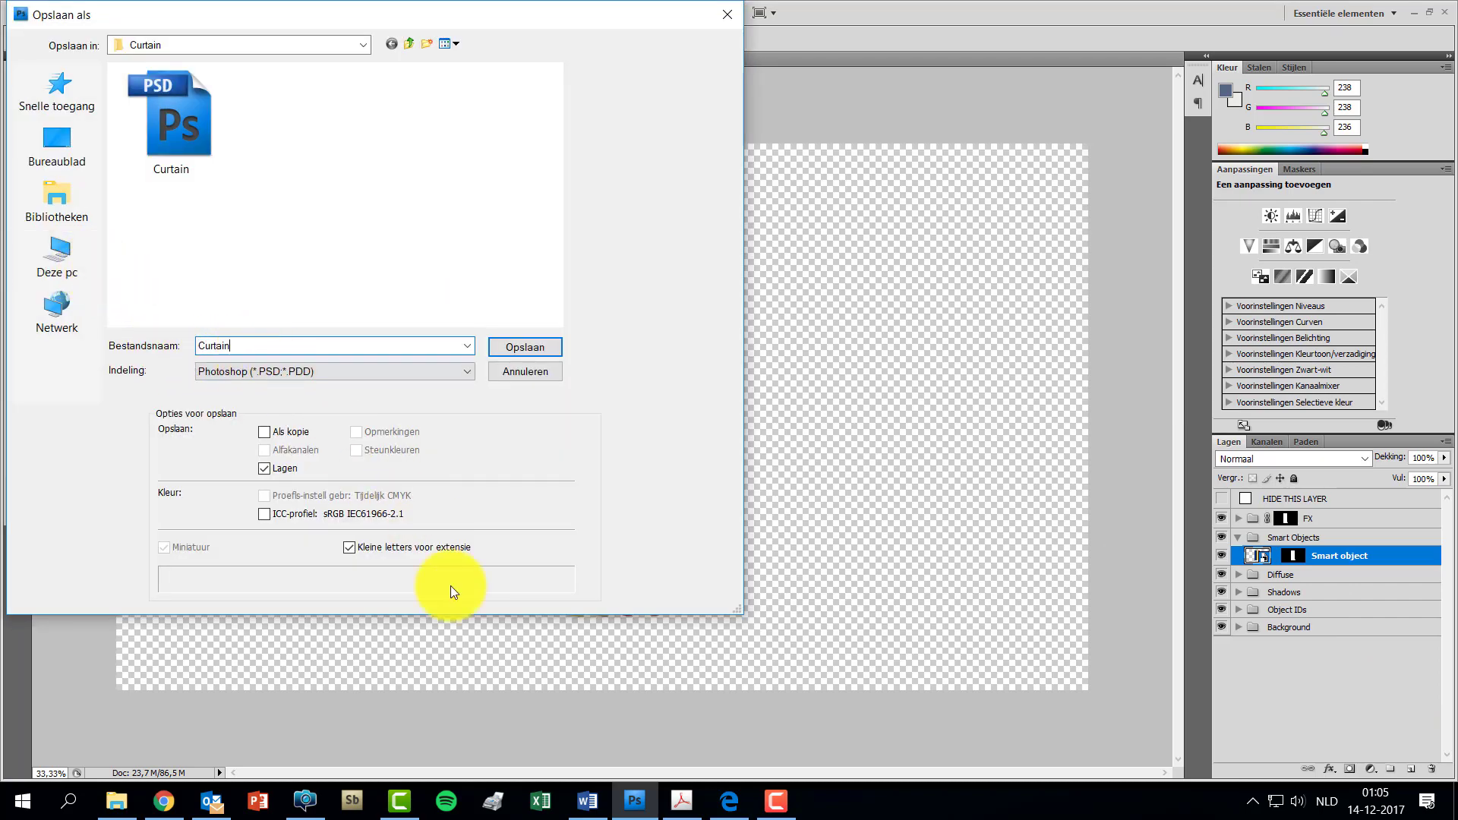
Switch to Chrome and look up Romania's country code in Wikipedia's list of international vehicle registration codes
left_click(181, 809)
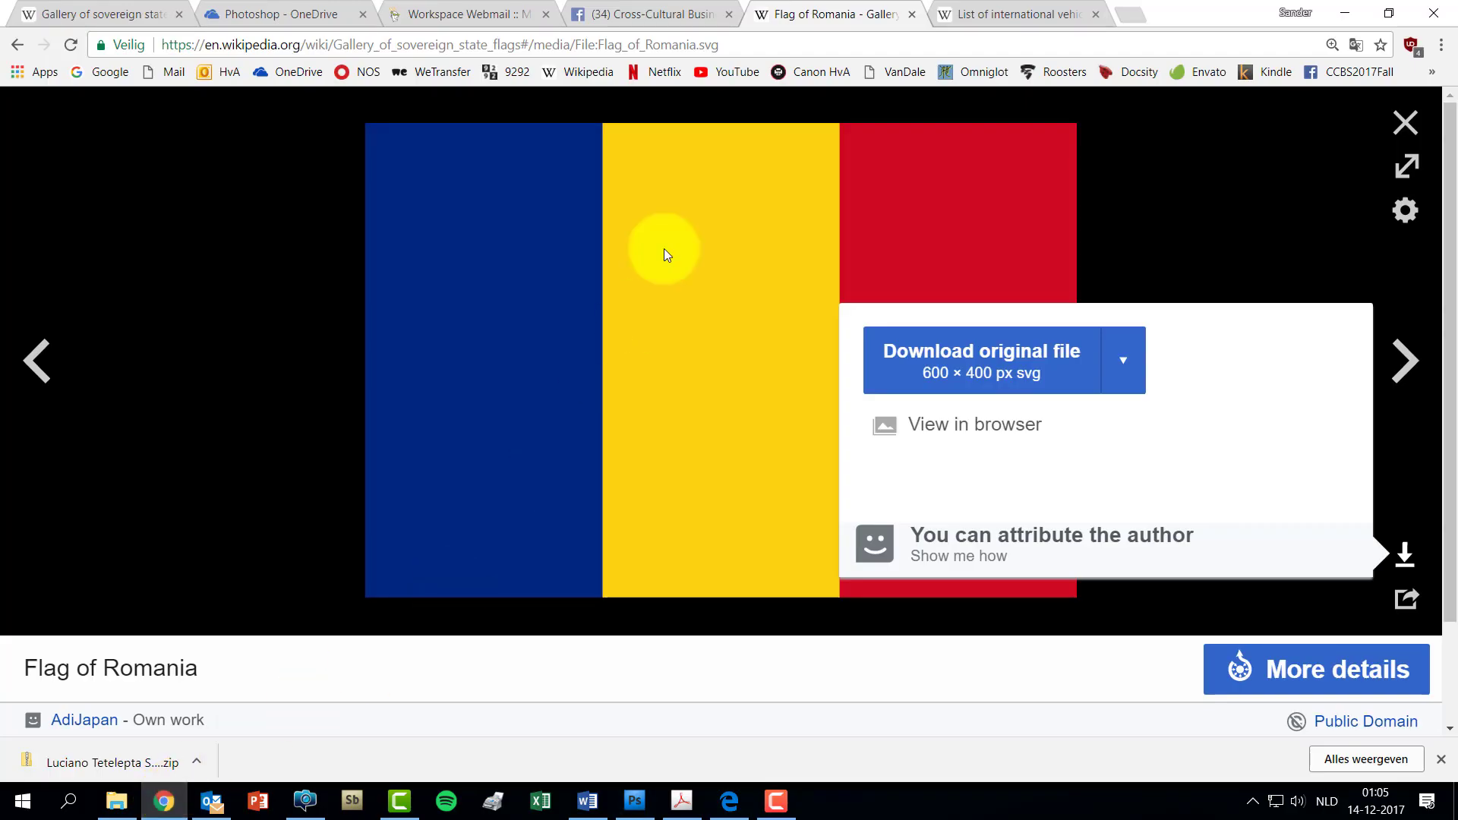
left_click(995, 16)
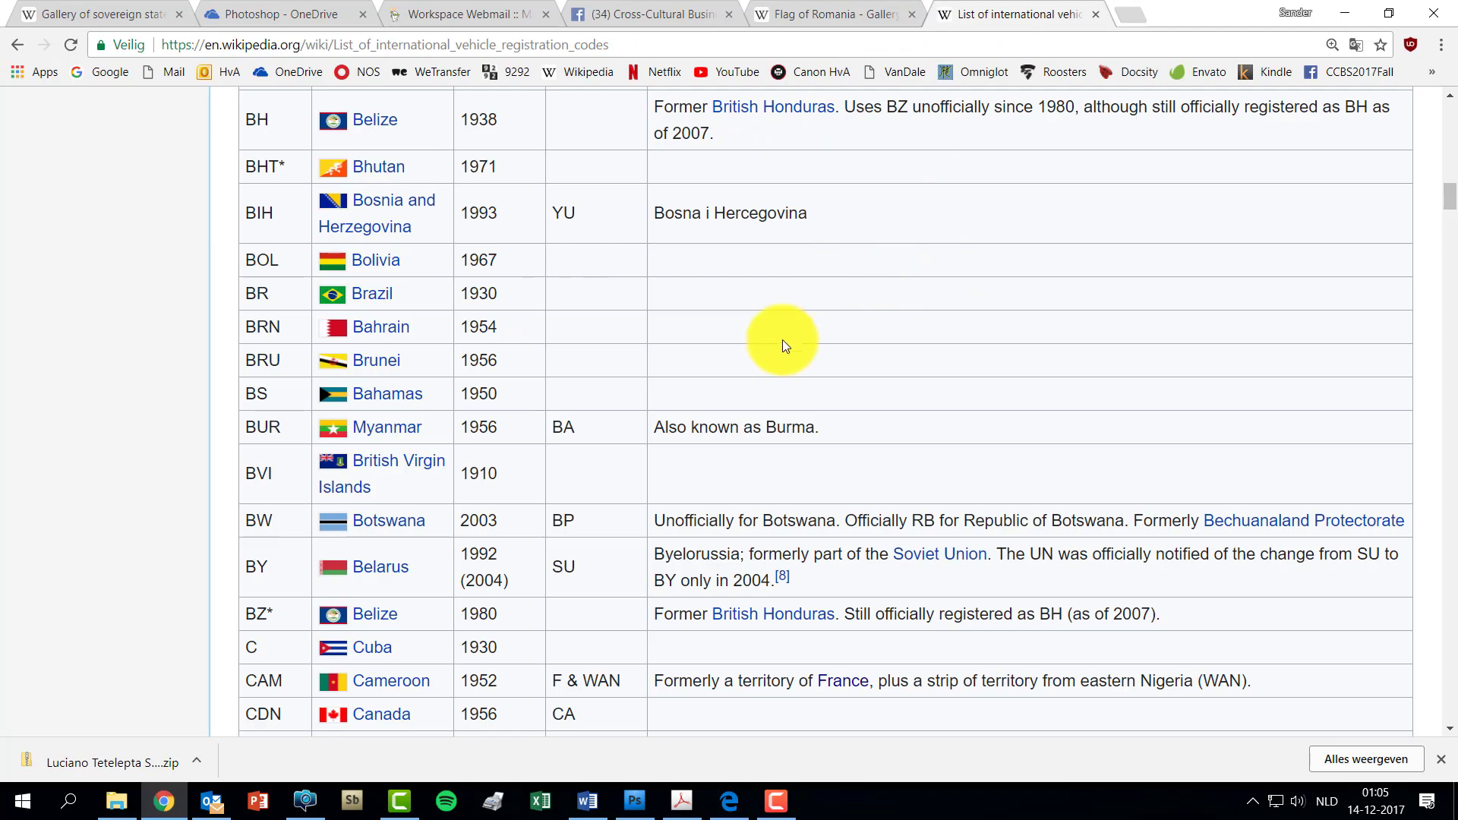
scroll(783, 334, "down", 20)
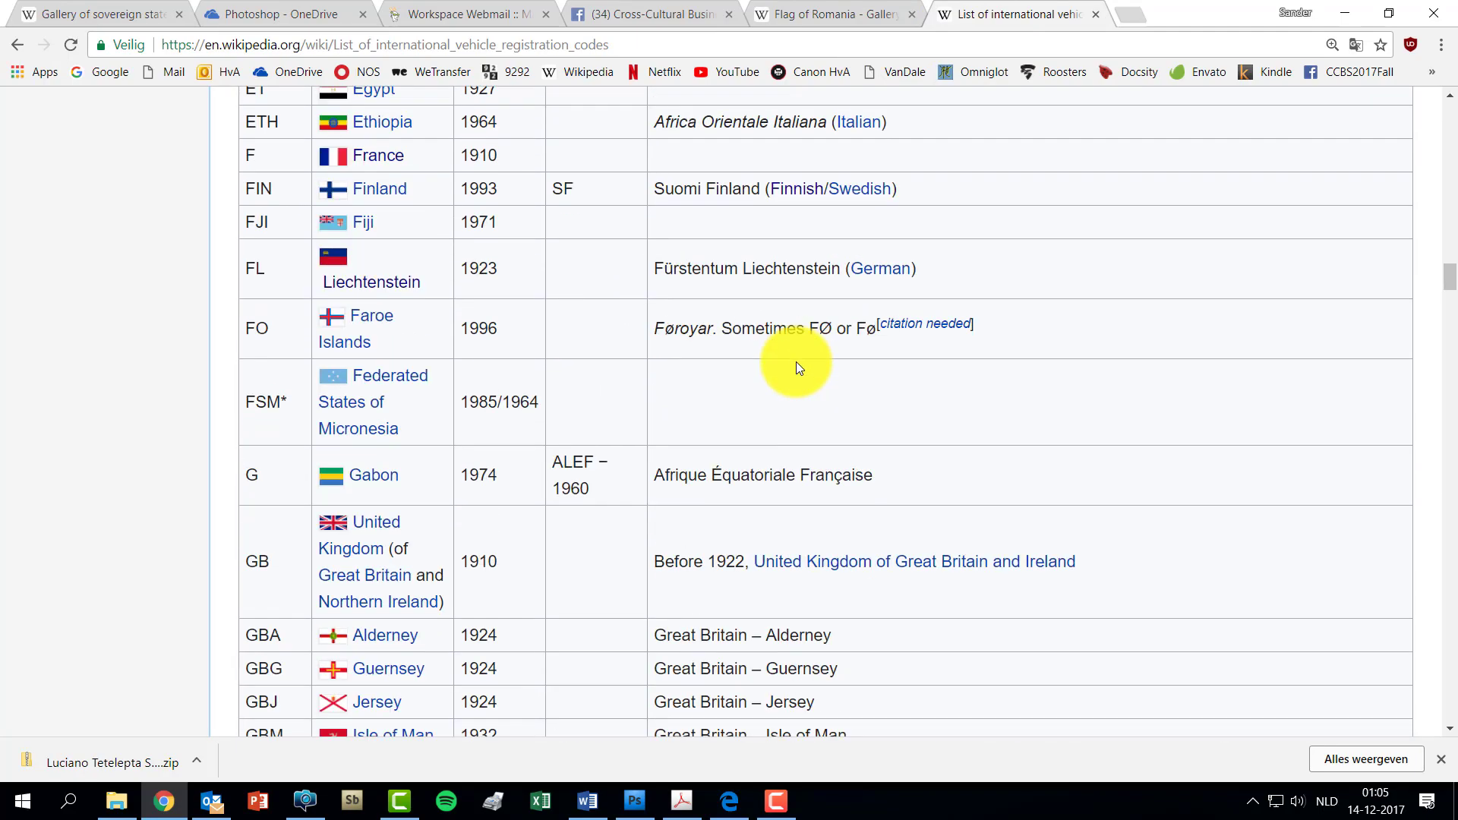
scroll(796, 361, "down", 20)
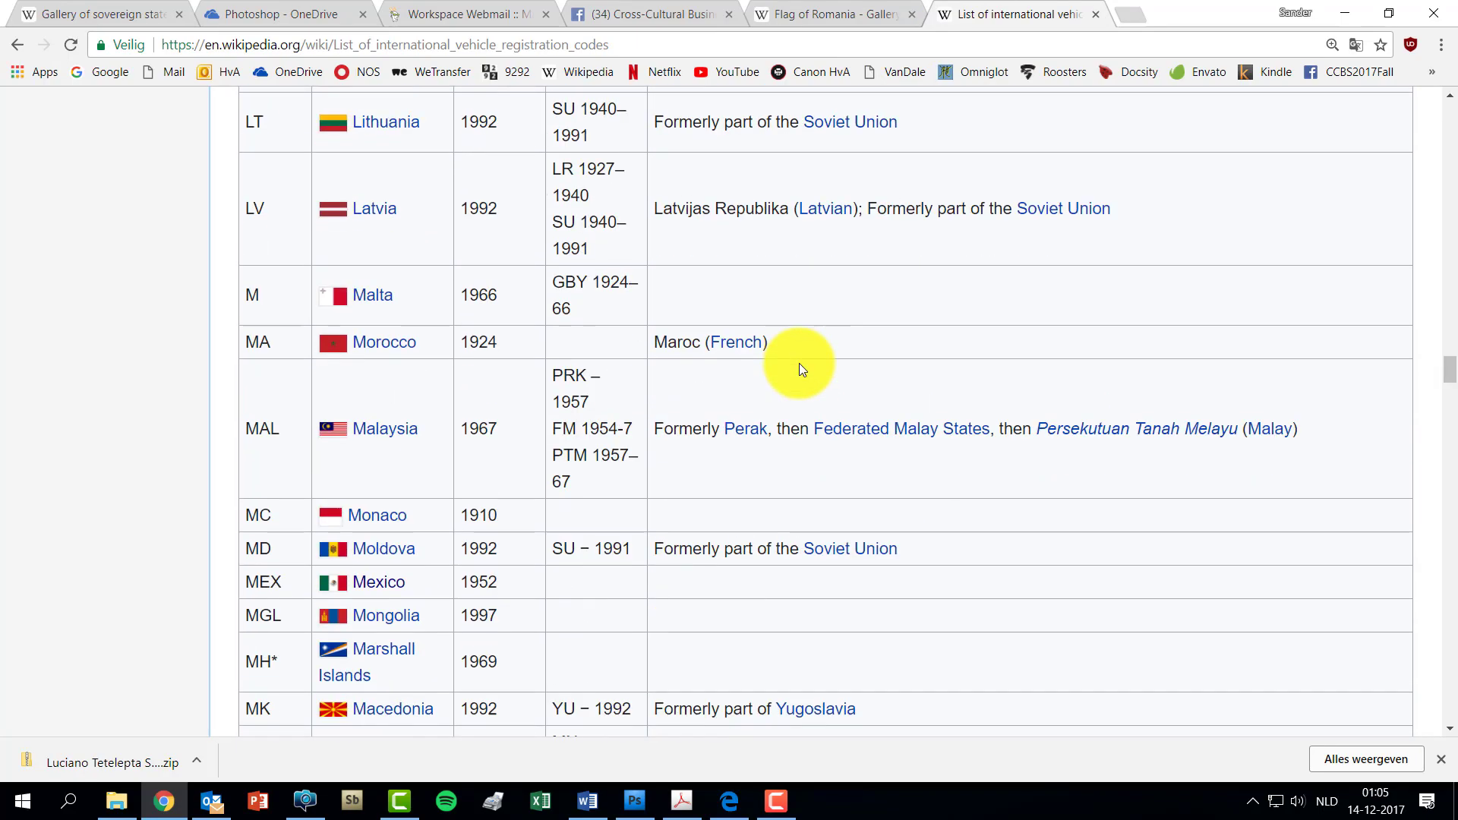
scroll(799, 363, "down", 20)
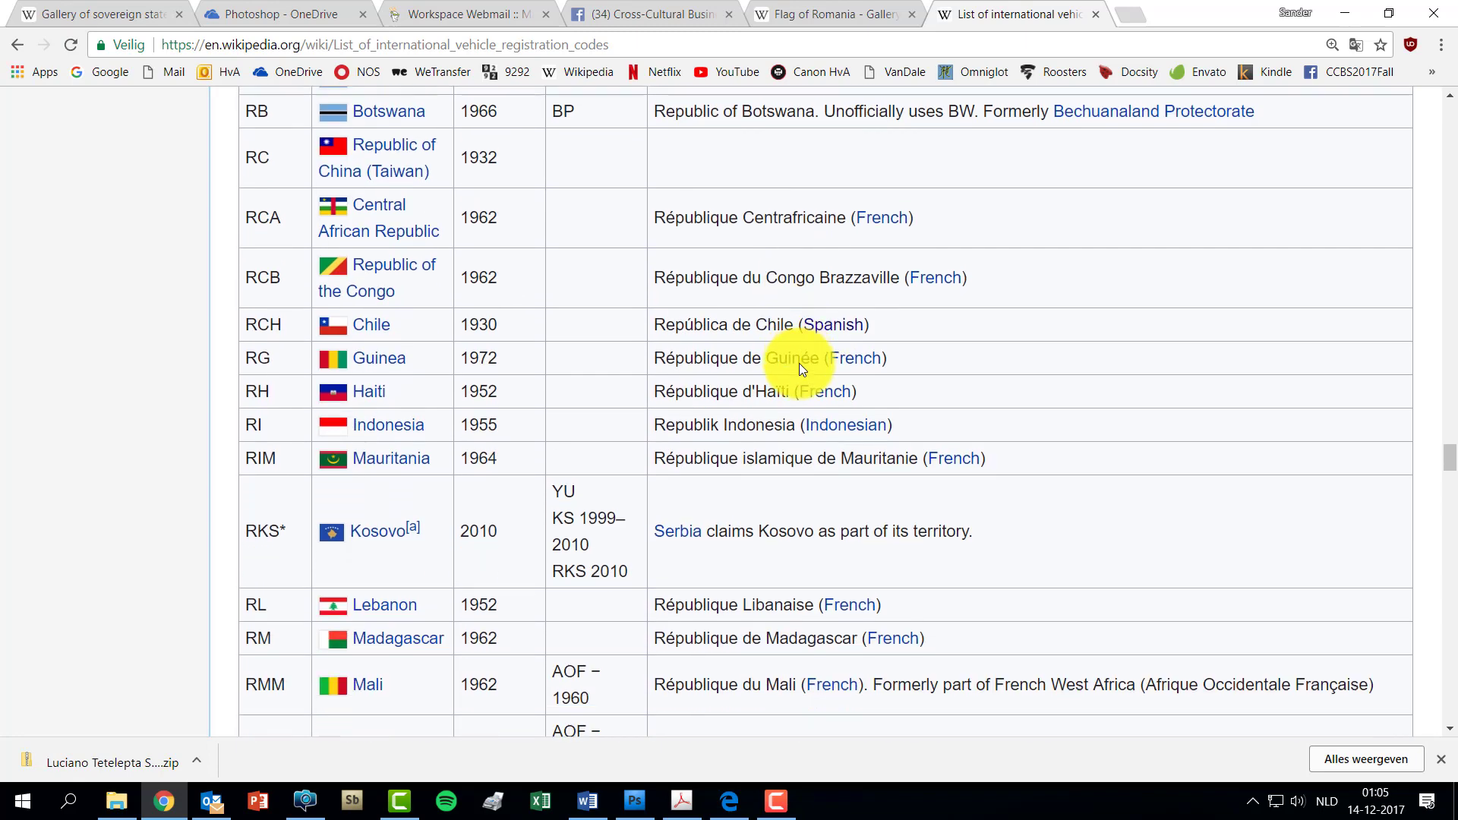
scroll(799, 363, "down", 3)
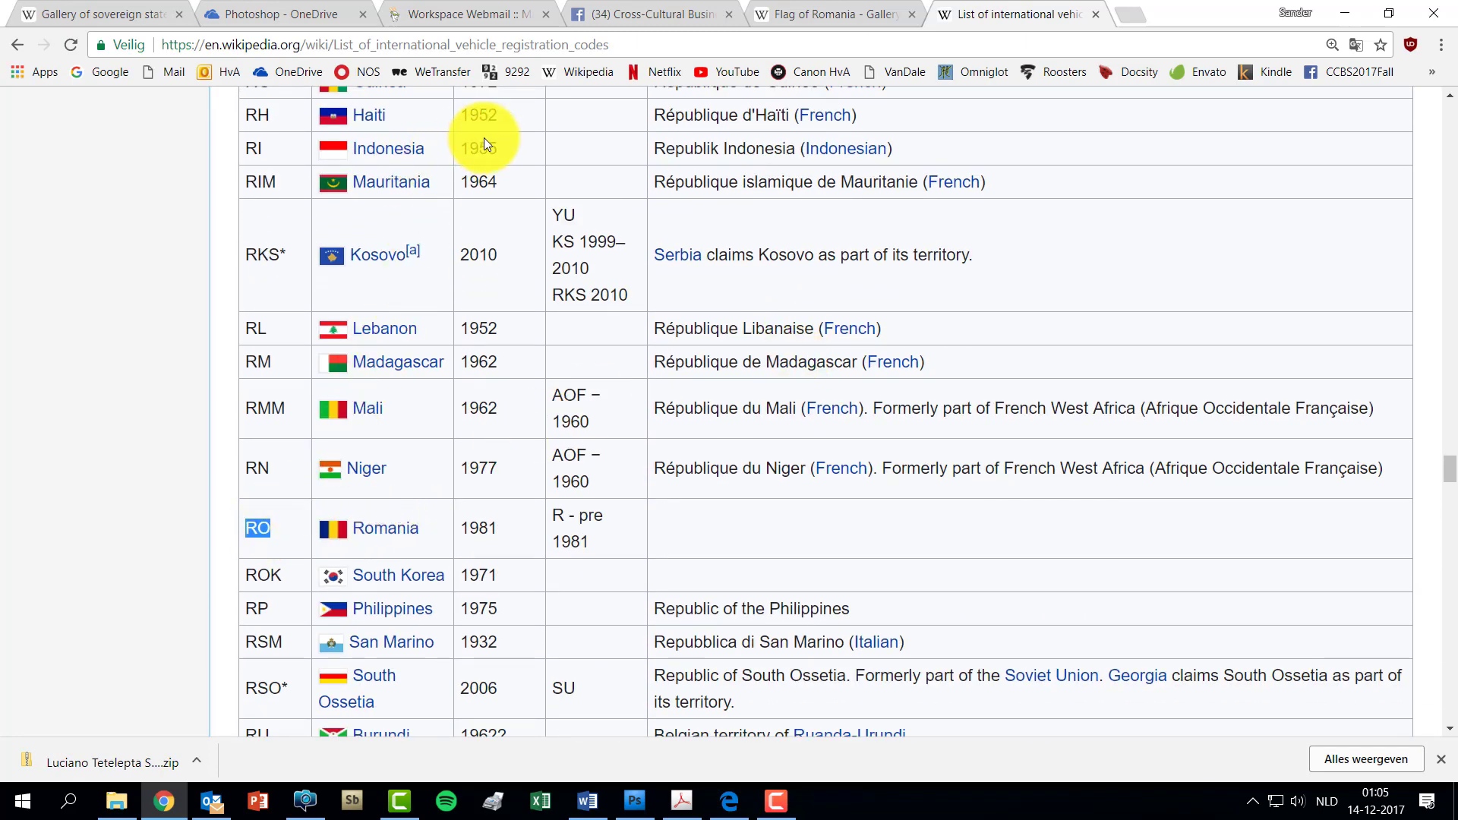
Switch back to Photoshop and save the curtain as RO_Curtain in PNG format in the Curtain folder, without interlacing
key("alt+Tab")
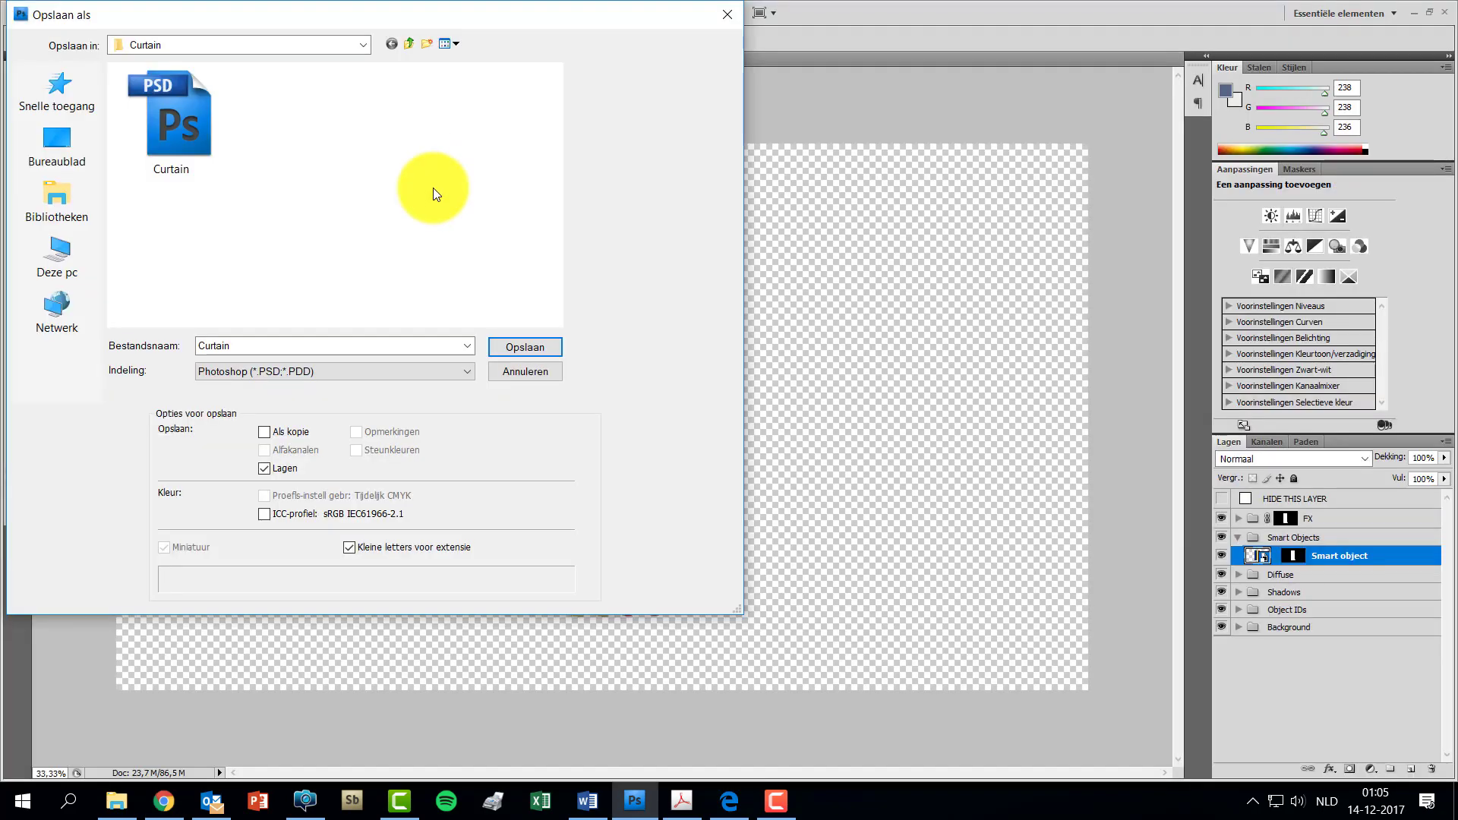
double_click(240, 346)
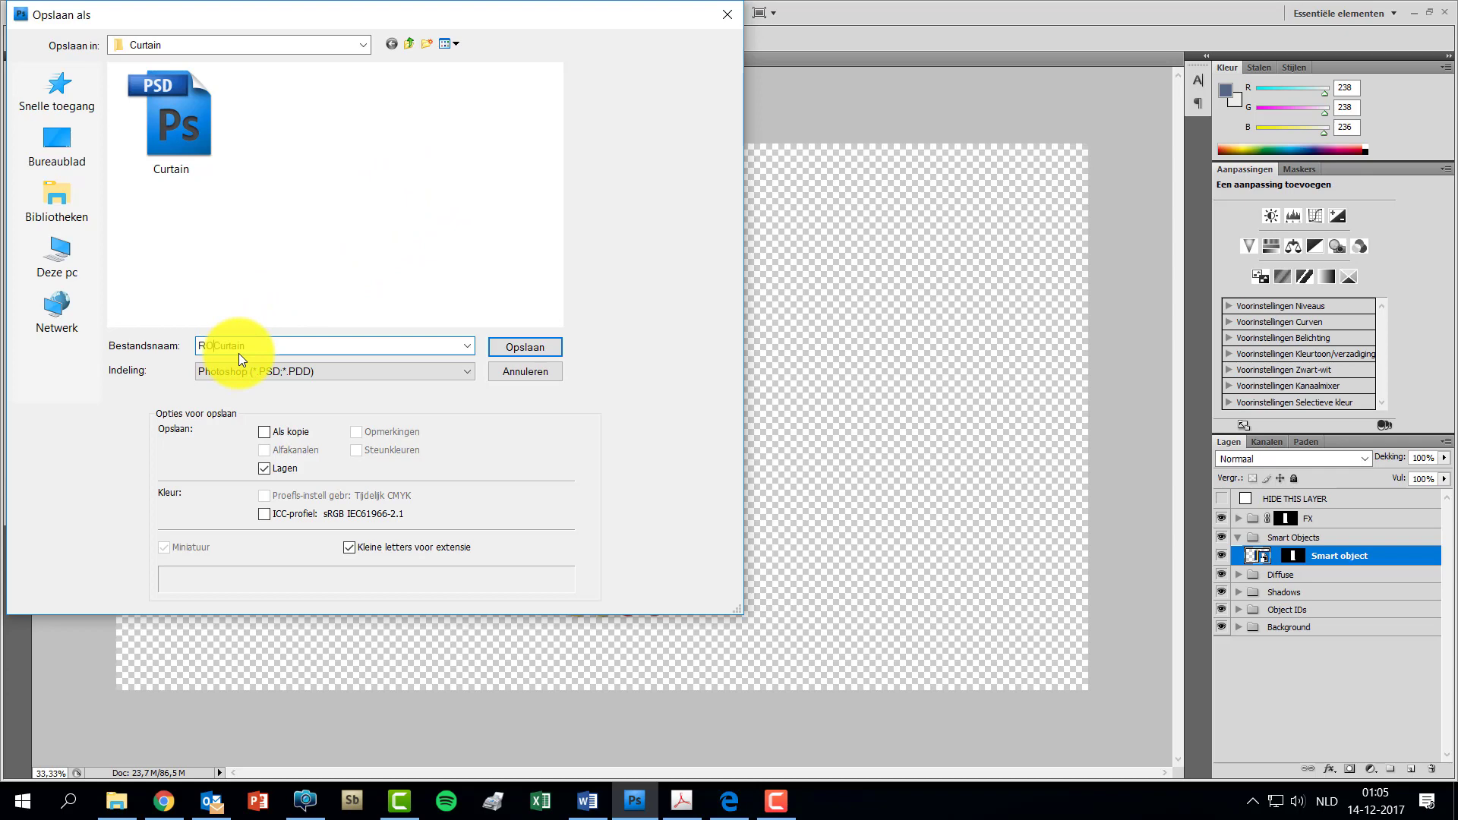
type("RO_")
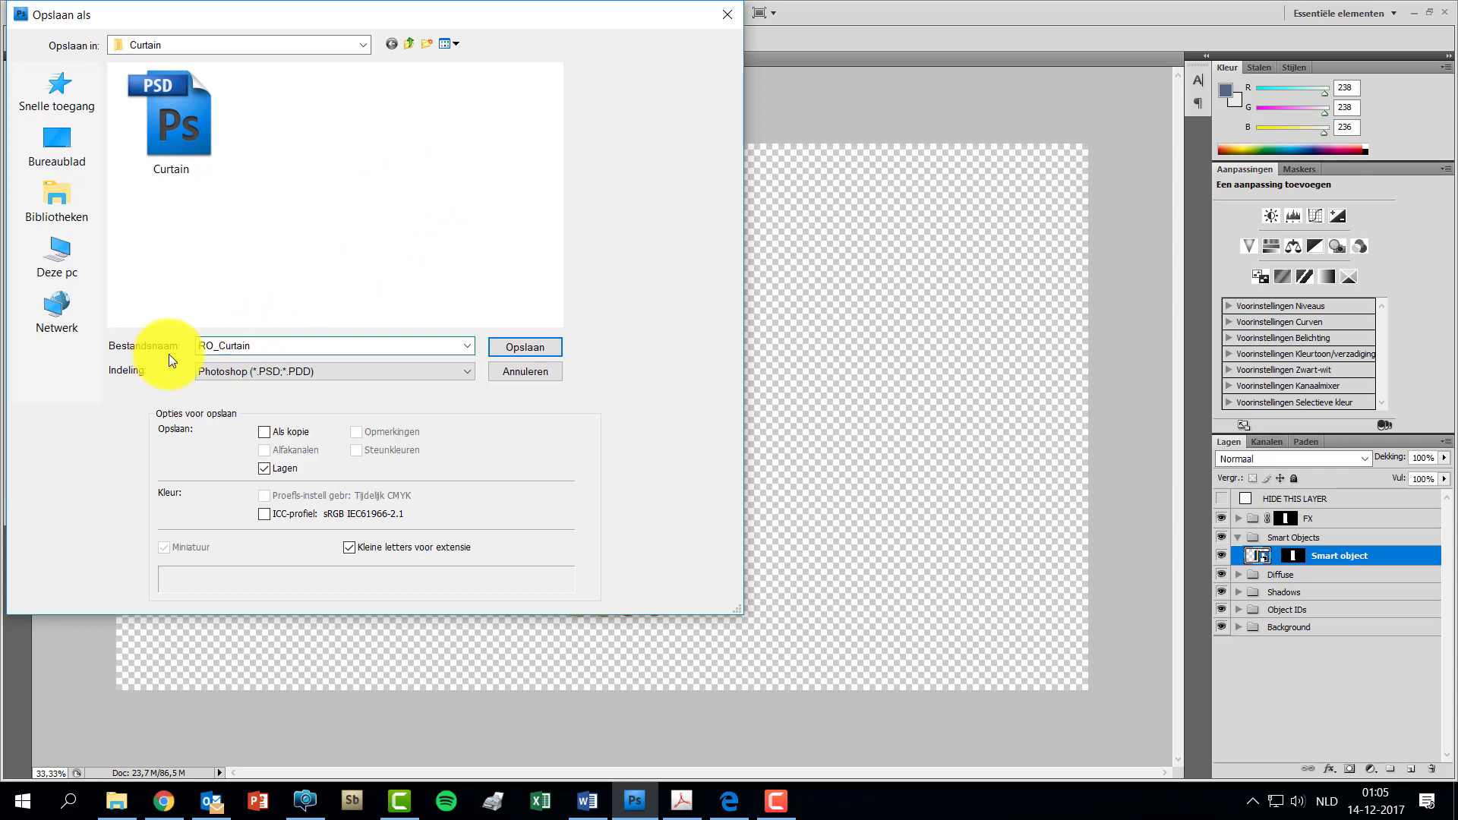
left_click(399, 371)
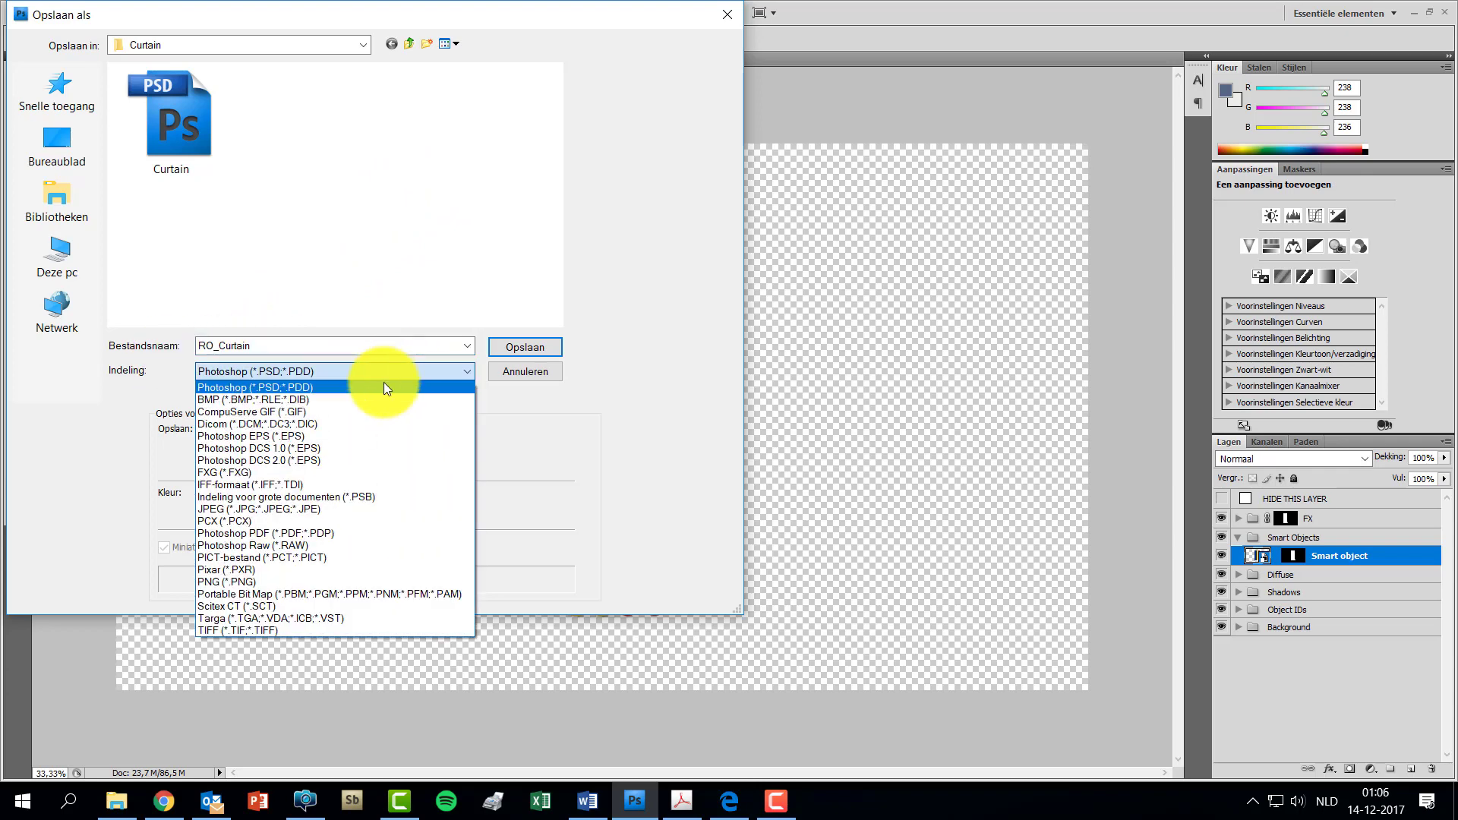
left_click(249, 582)
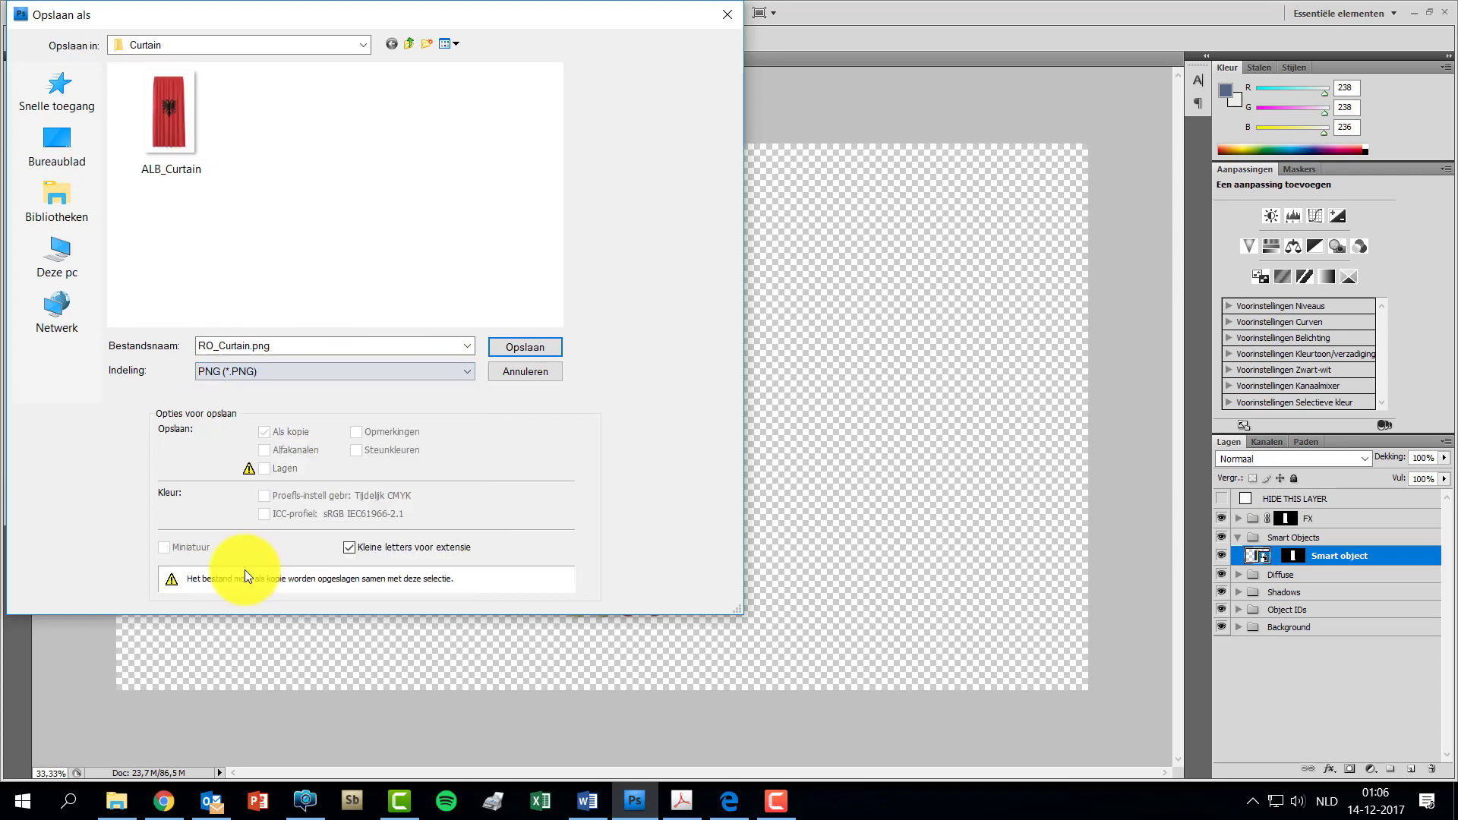
left_click(507, 347)
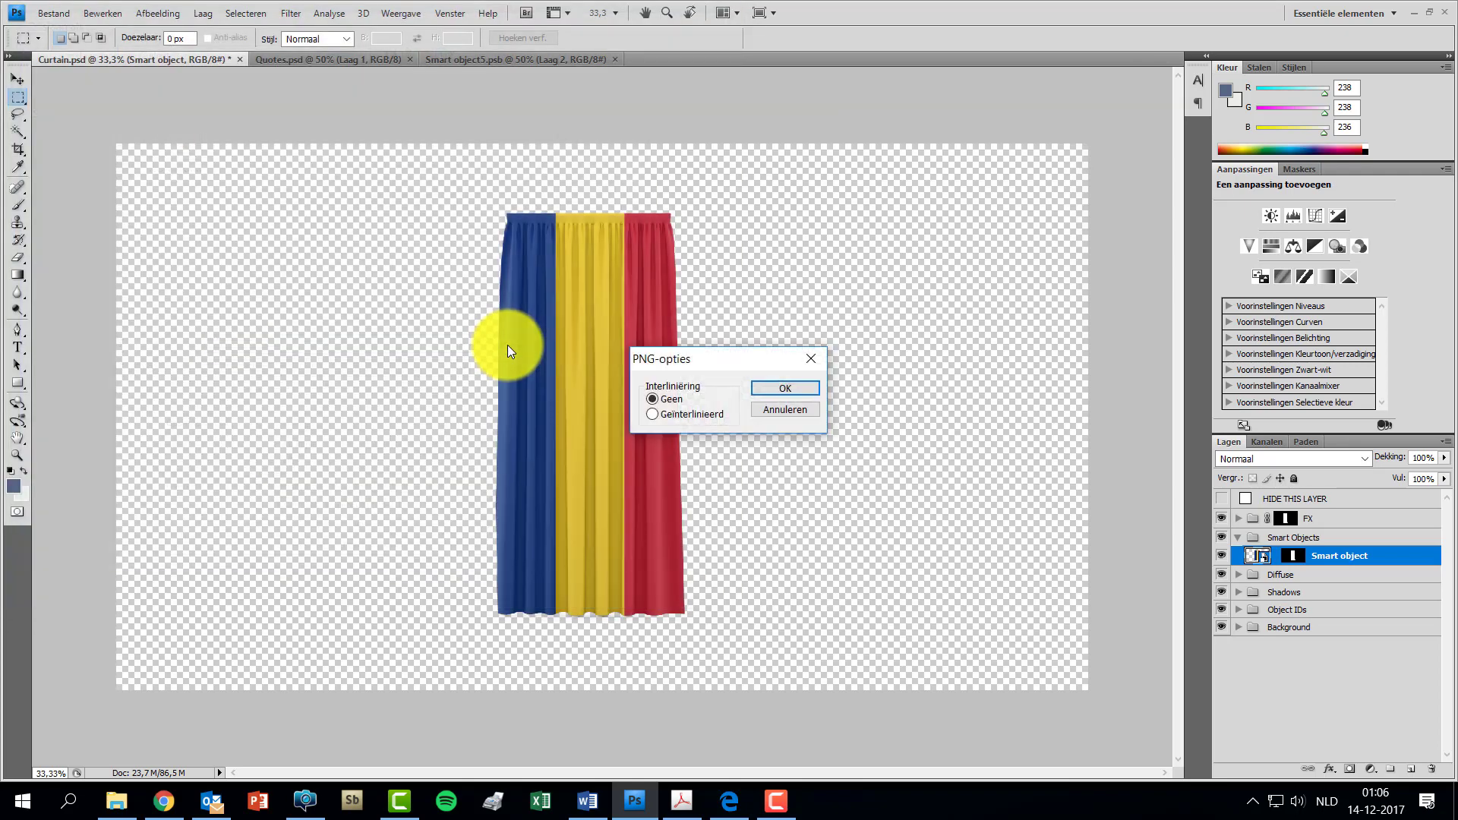
left_click(768, 390)
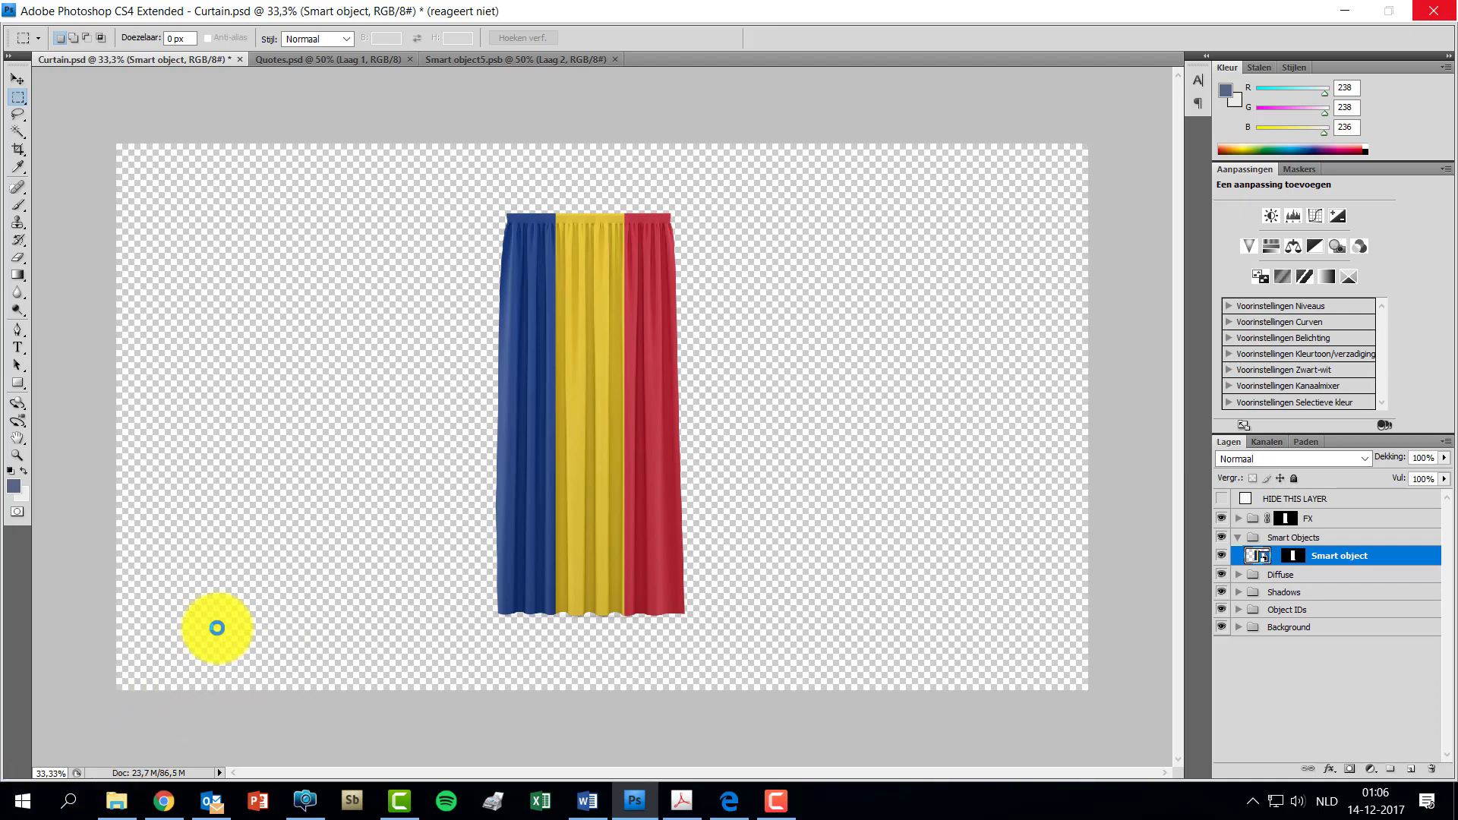
Open RO_Curtain.png from the Curtain folder in Photoshop and compare it with the Curtain.psd document
left_click(121, 798)
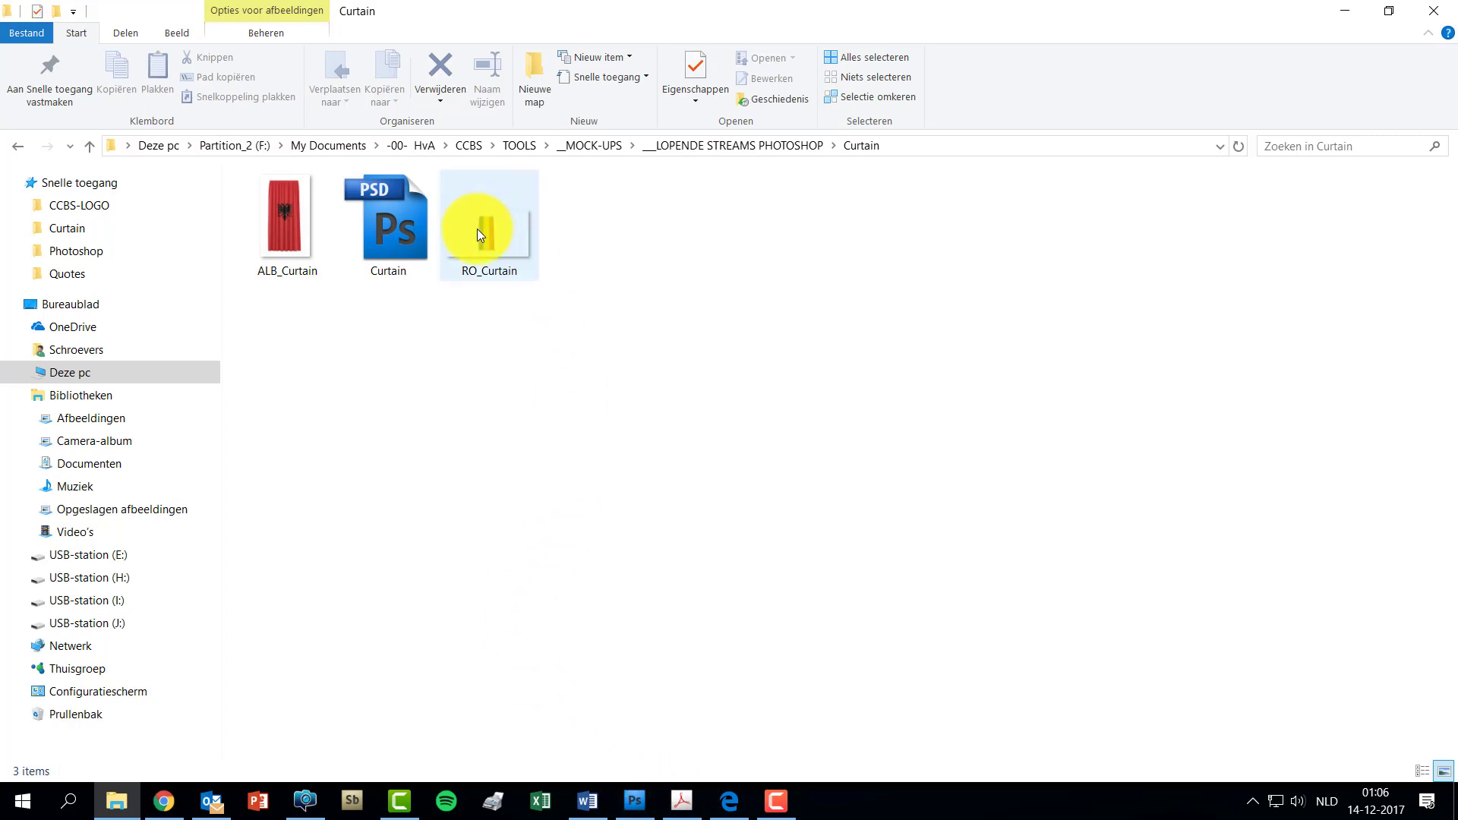
mouse_move(480, 233)
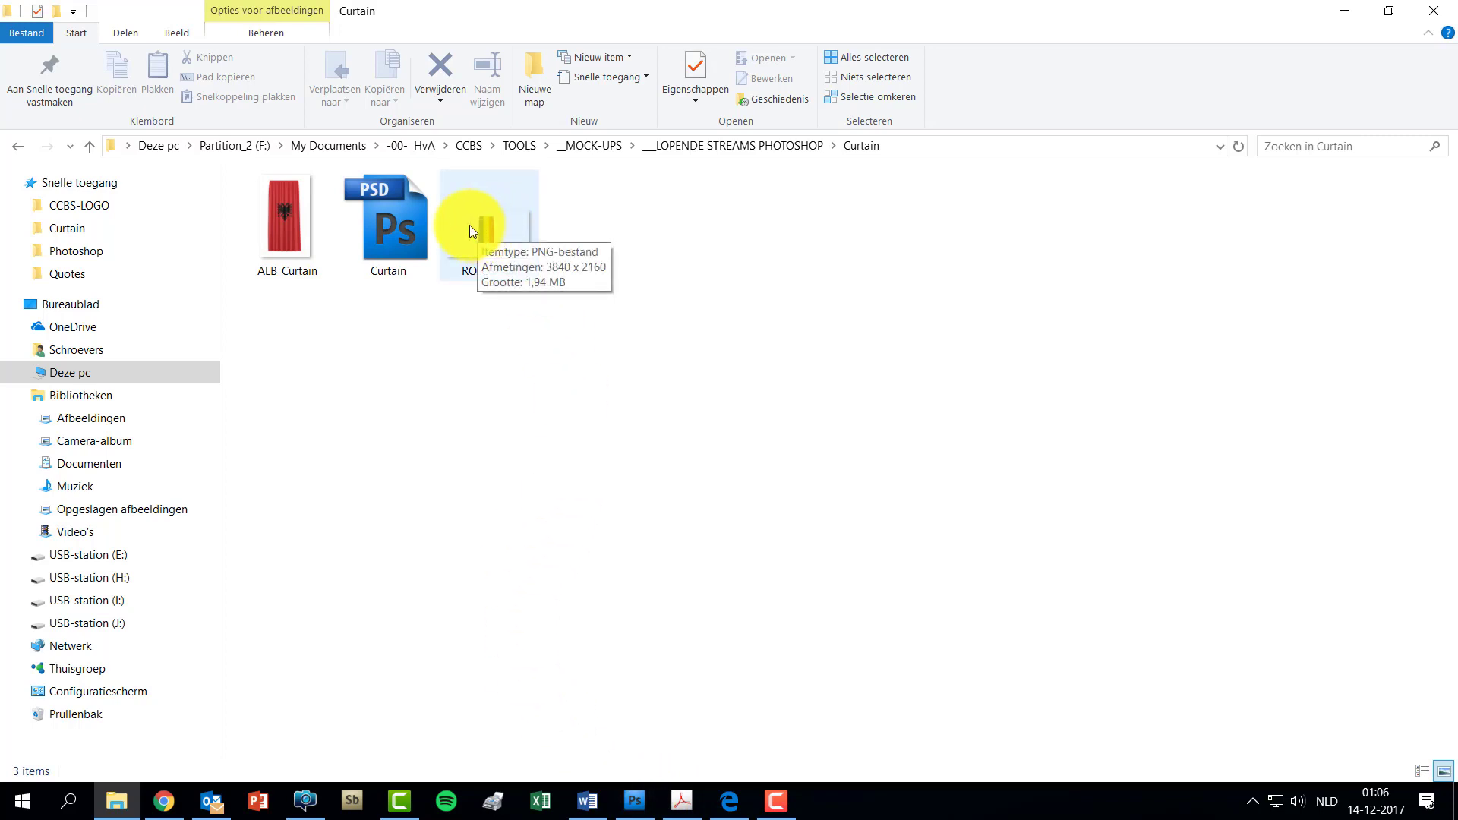
left_click_drag(469, 225, 725, 338)
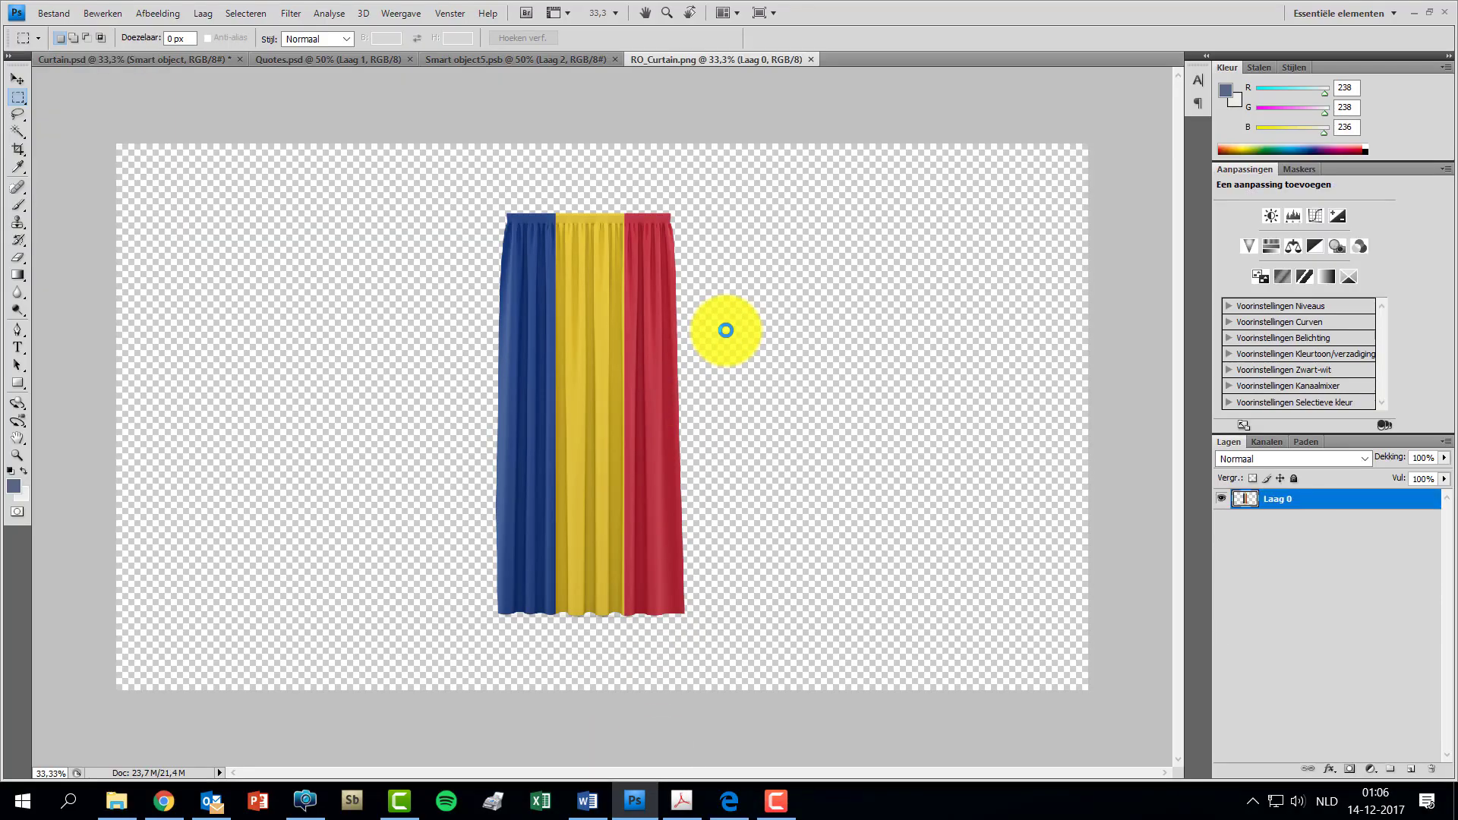
left_click(81, 57)
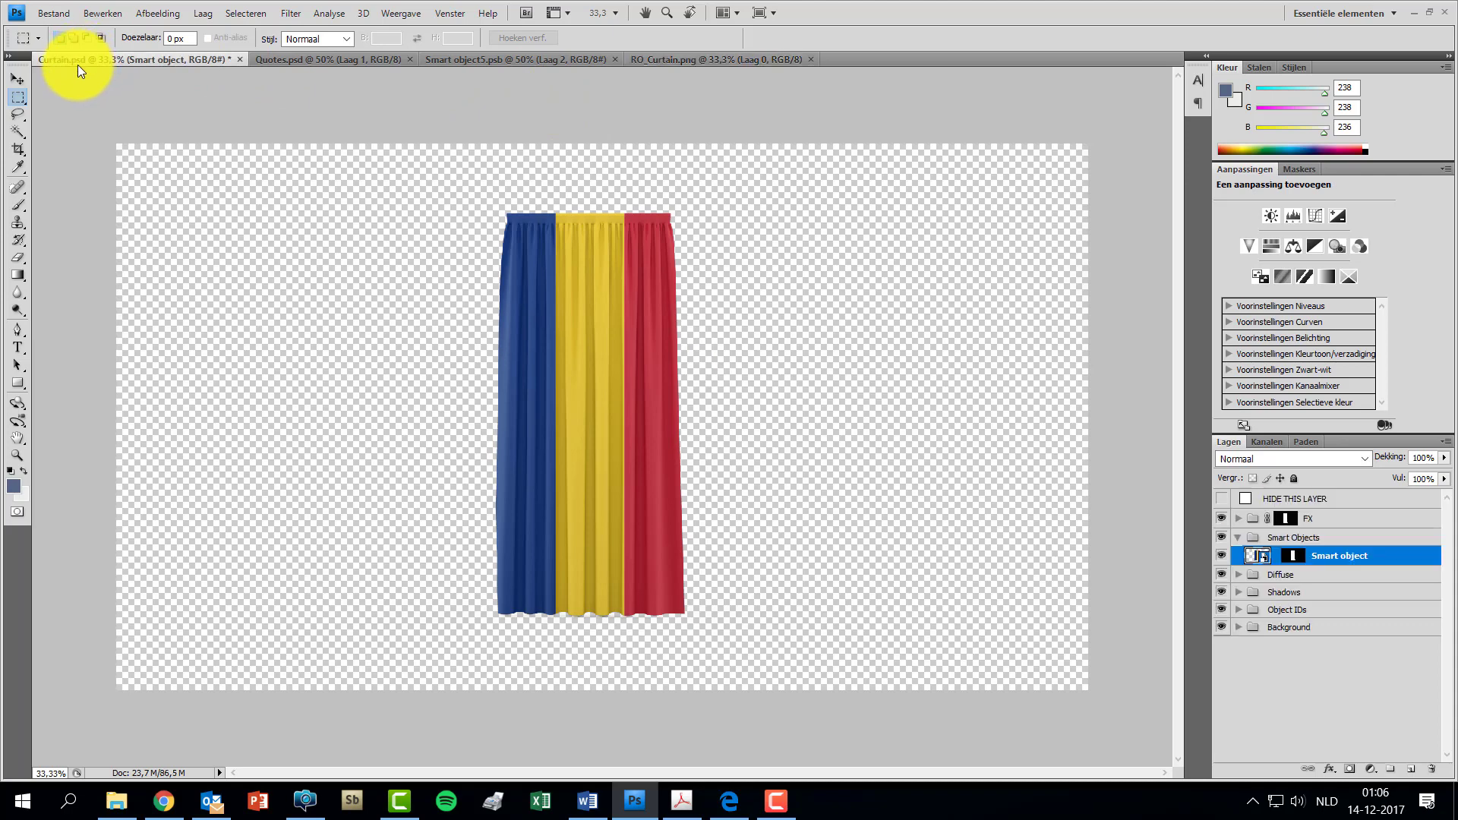
left_click(660, 59)
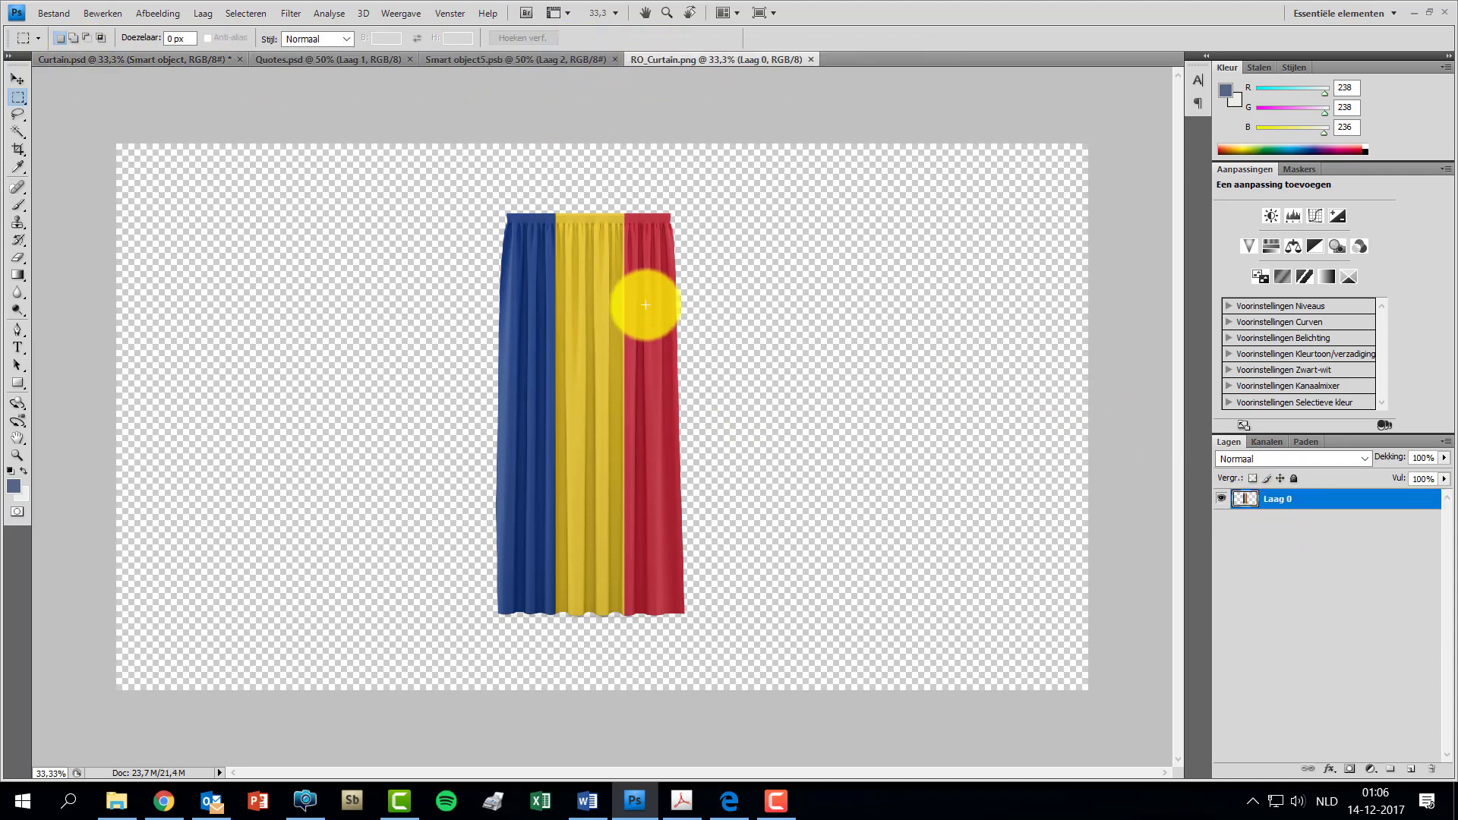
Copy a rectangular marquee selection closely surrounding the whole curtain in RO_Curtain.png, and close that document
left_click_drag(457, 191, 708, 645)
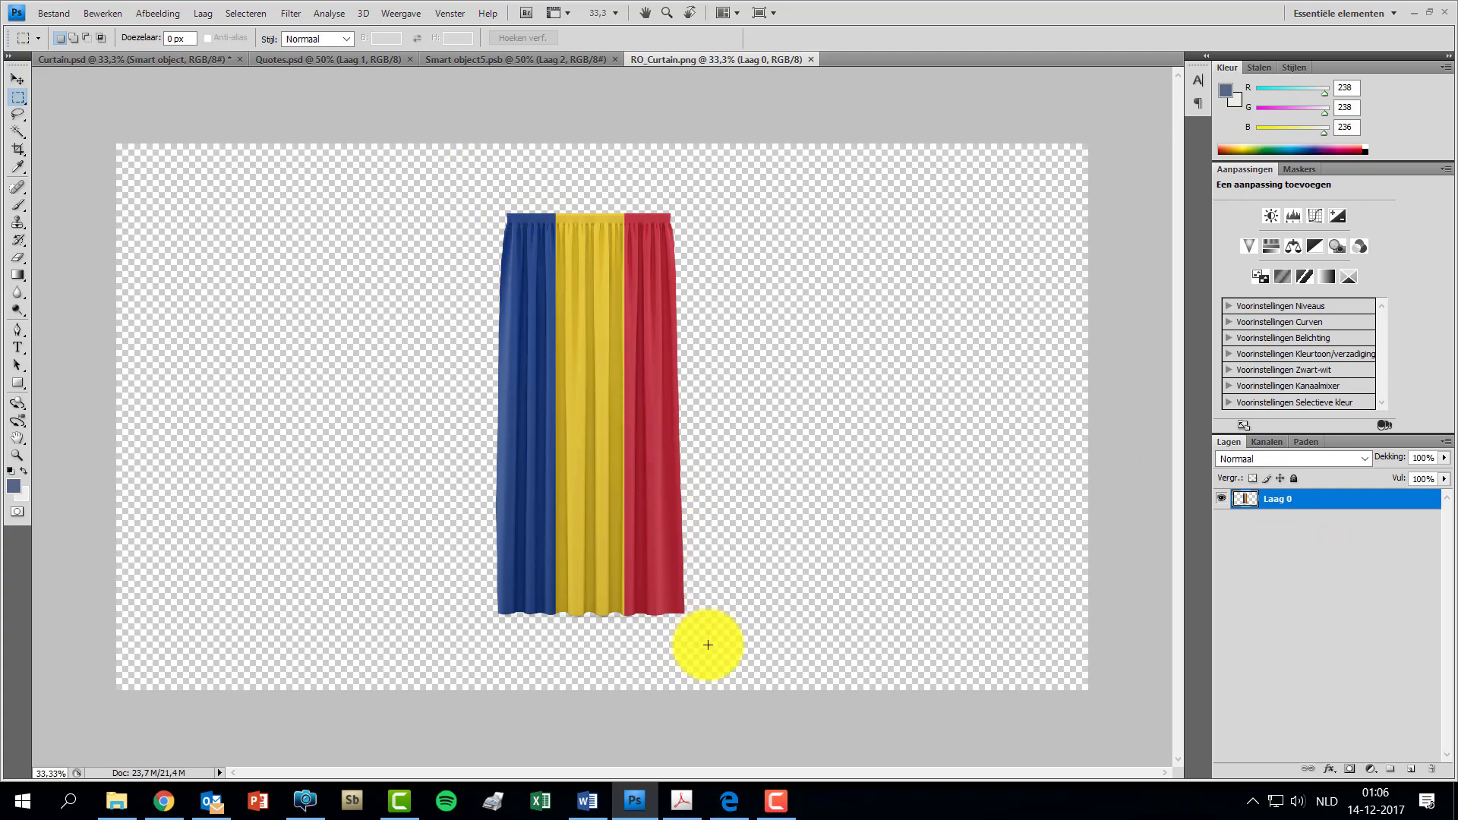
left_click(102, 13)
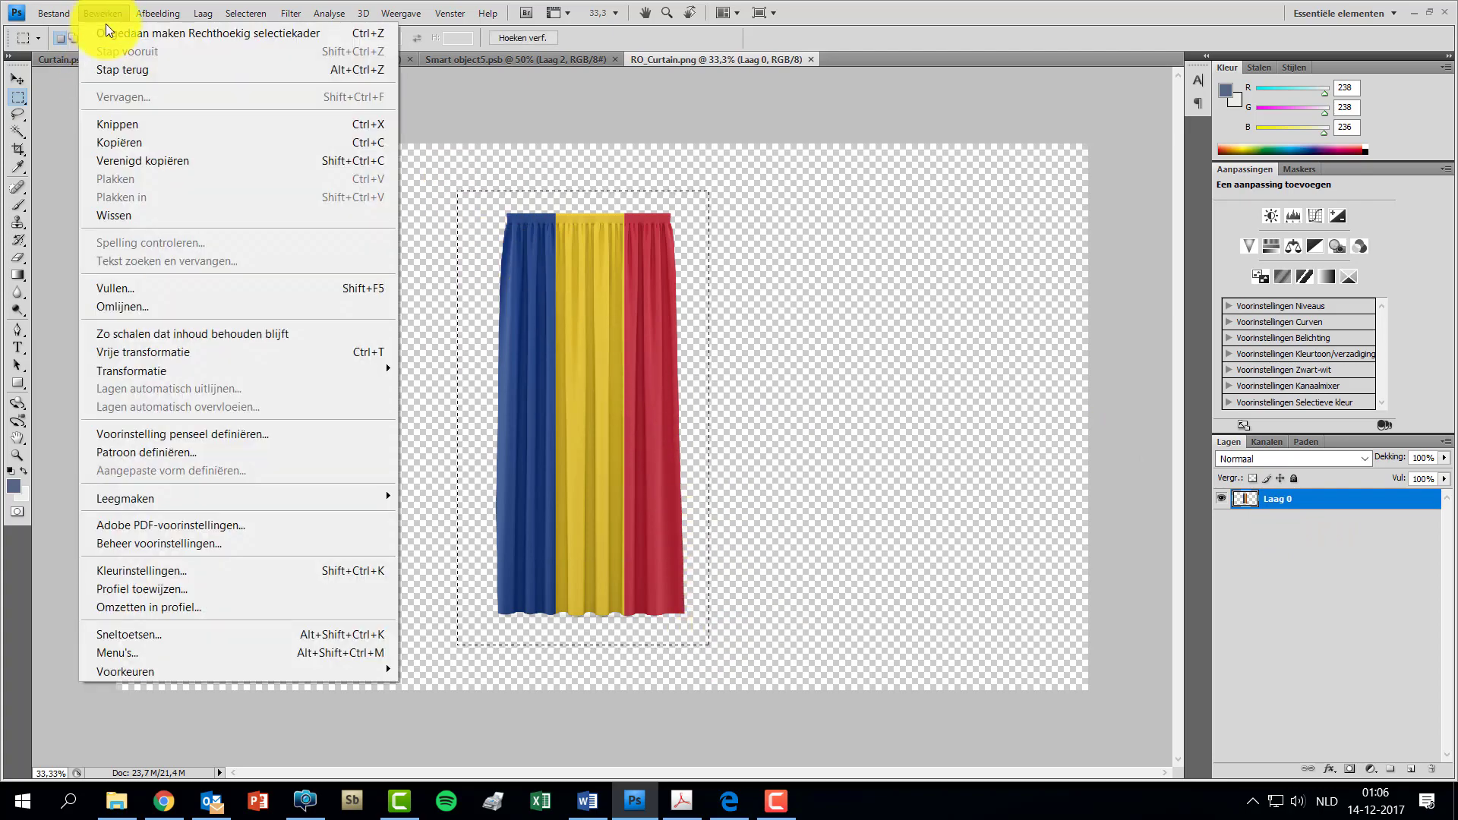
left_click(116, 137)
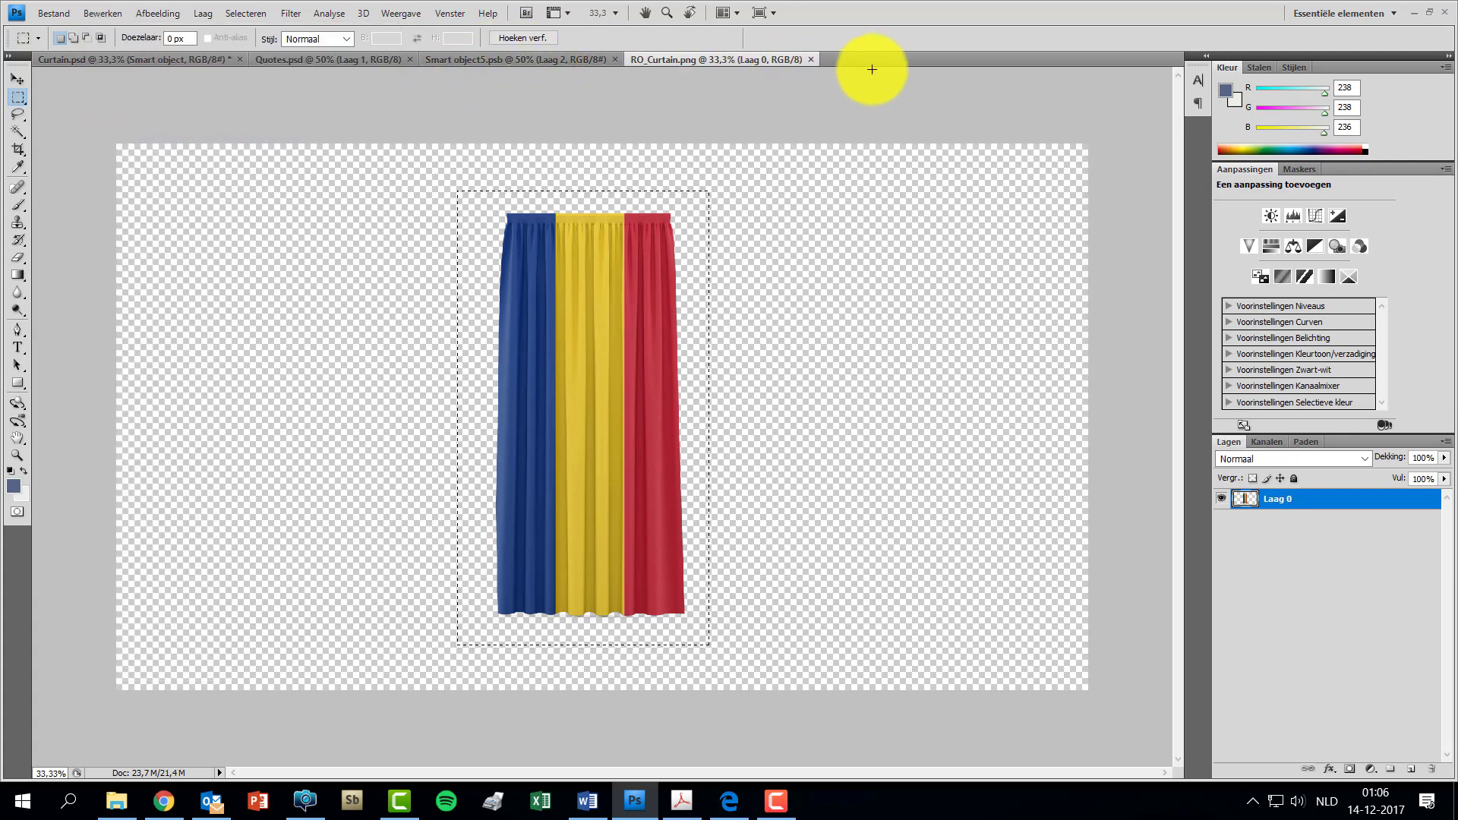
left_click(812, 59)
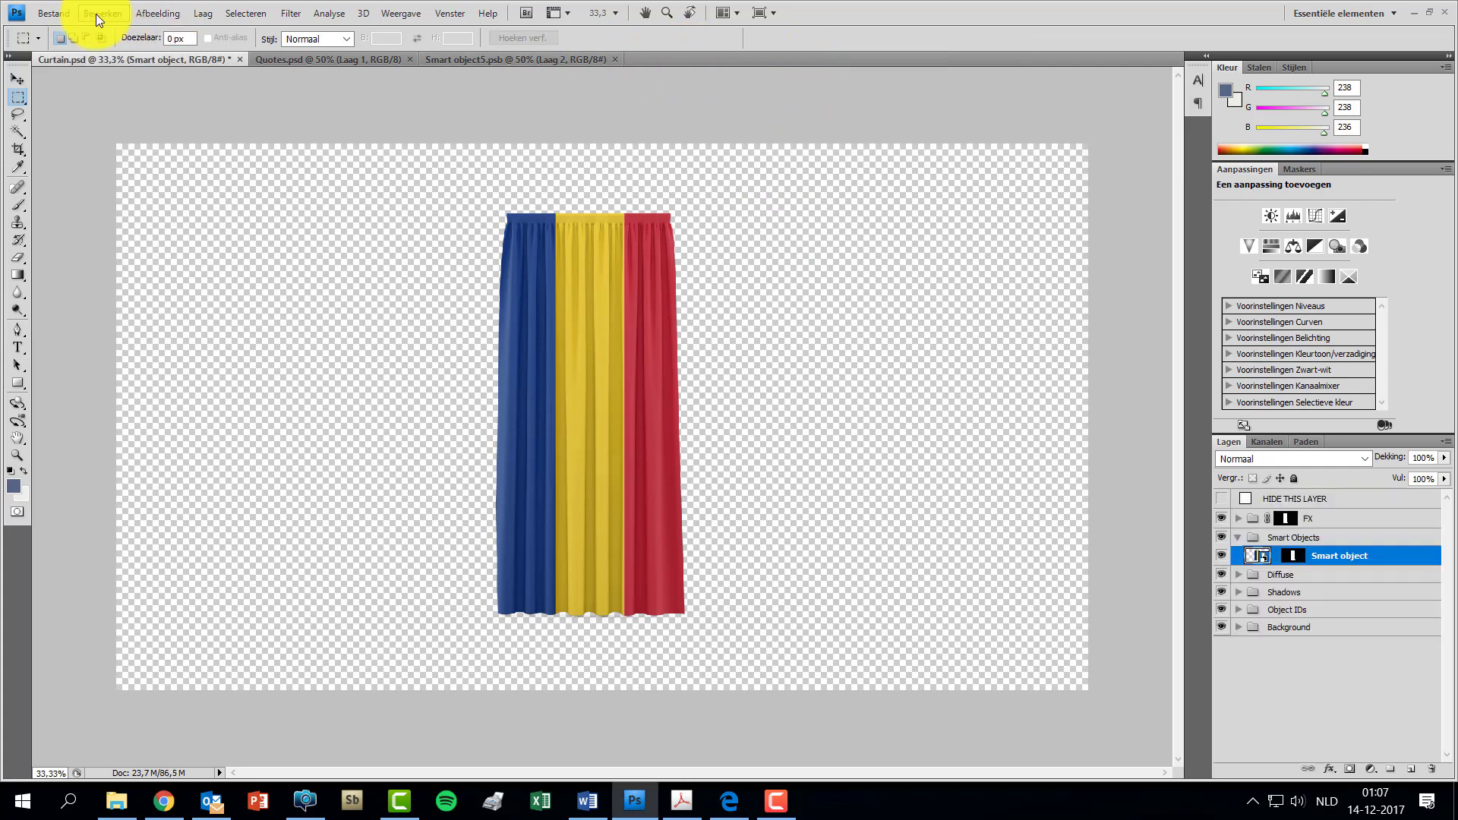
Create a new document at the clipboard size of 993 × 1701 pixels and paste the copied curtain into it
left_click(52, 12)
left_click(82, 34)
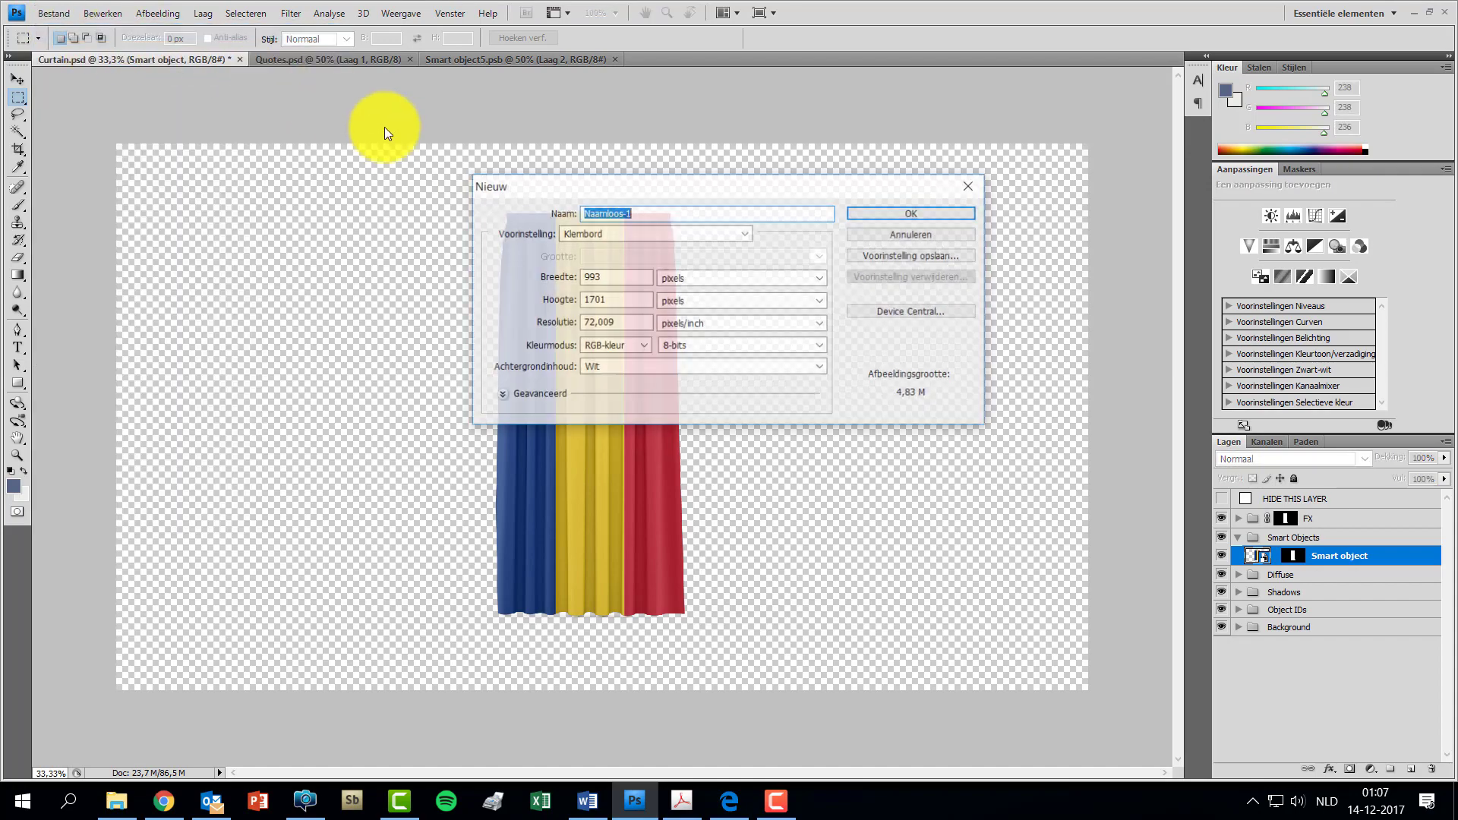
left_click(870, 213)
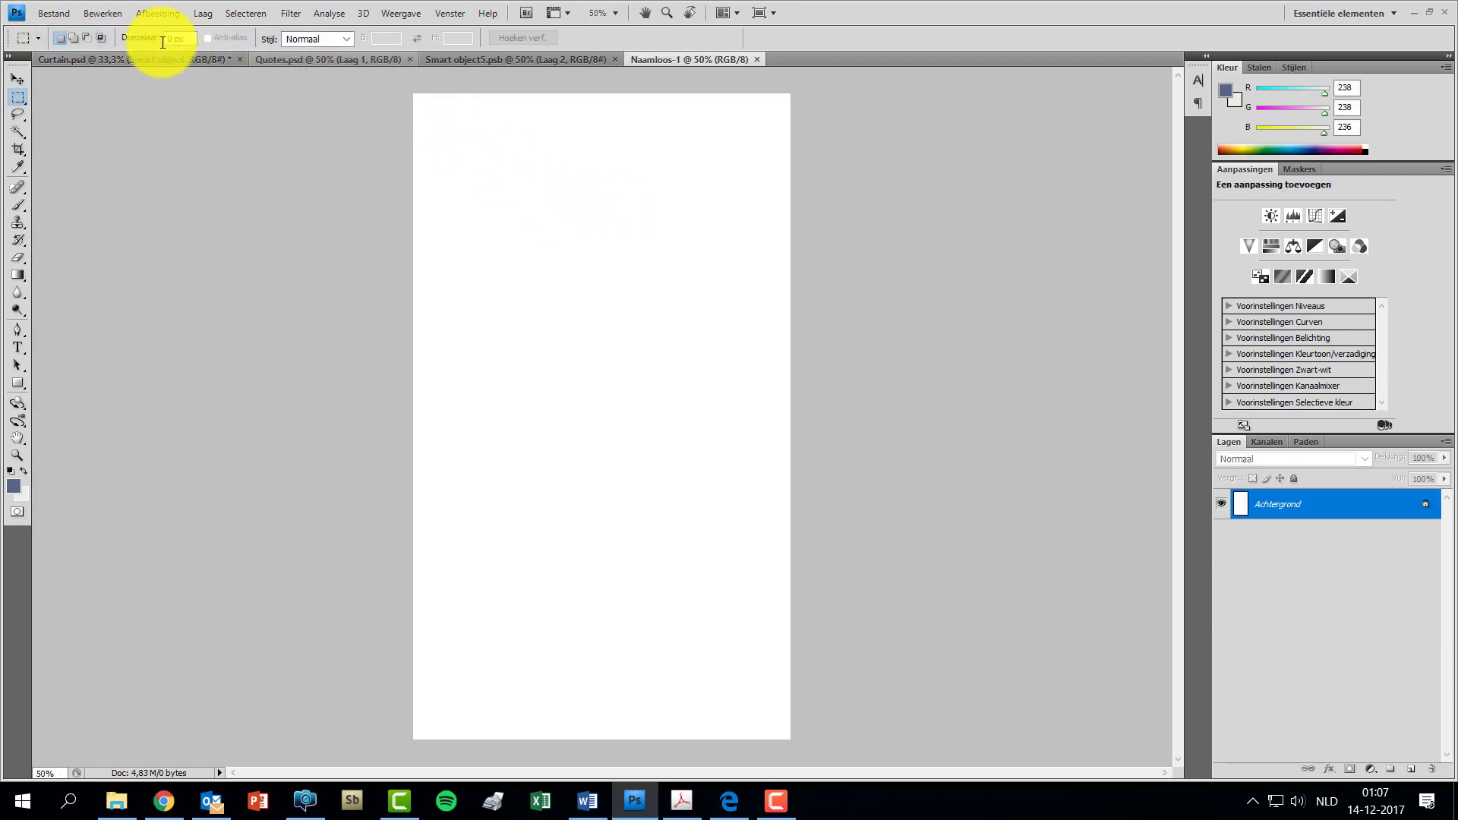
left_click(102, 13)
left_click(162, 179)
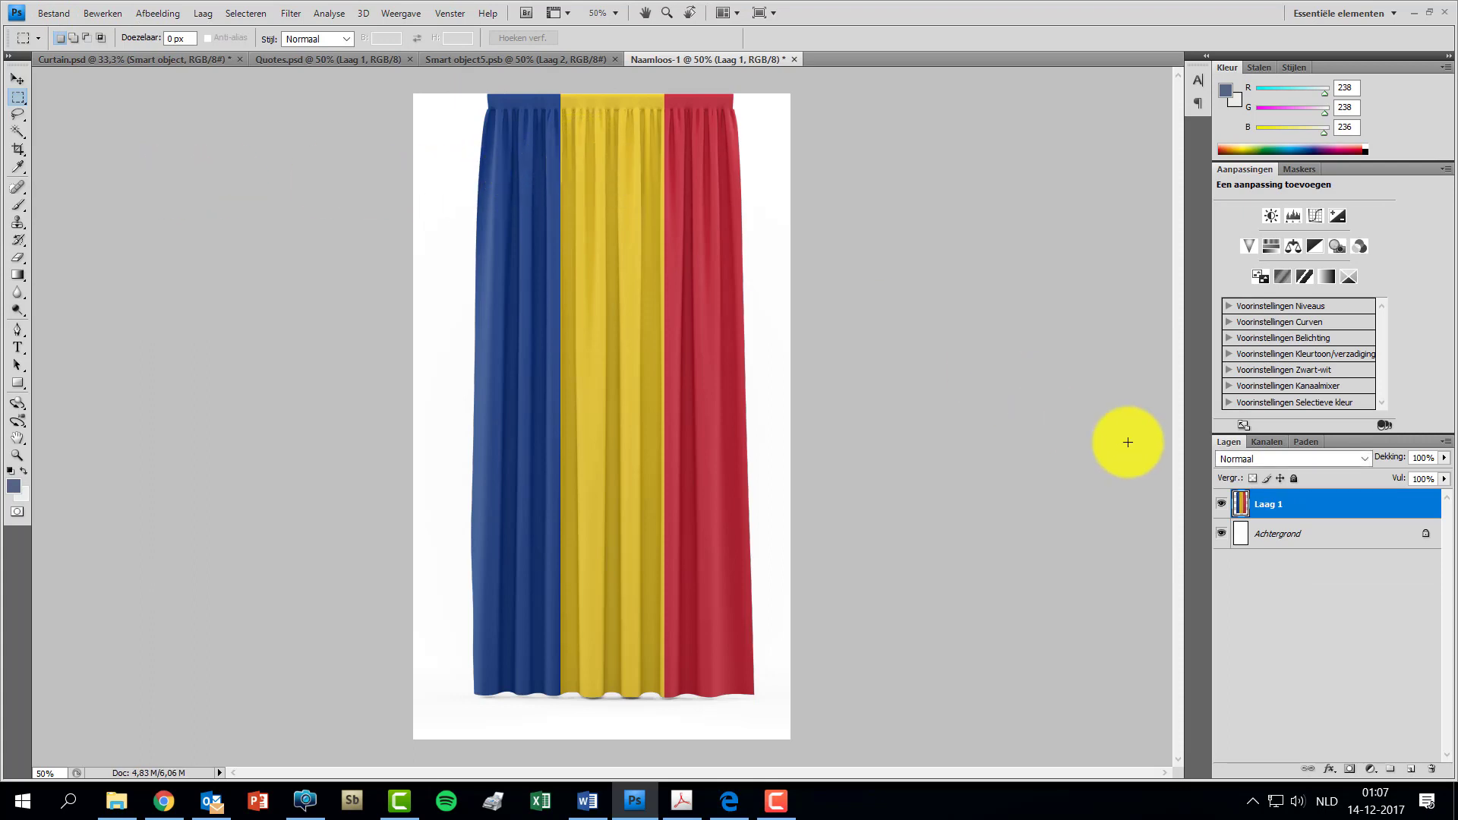
Hide the white background layer and move the curtain slightly down and left, away from the canvas's upper edge
left_click(1222, 534)
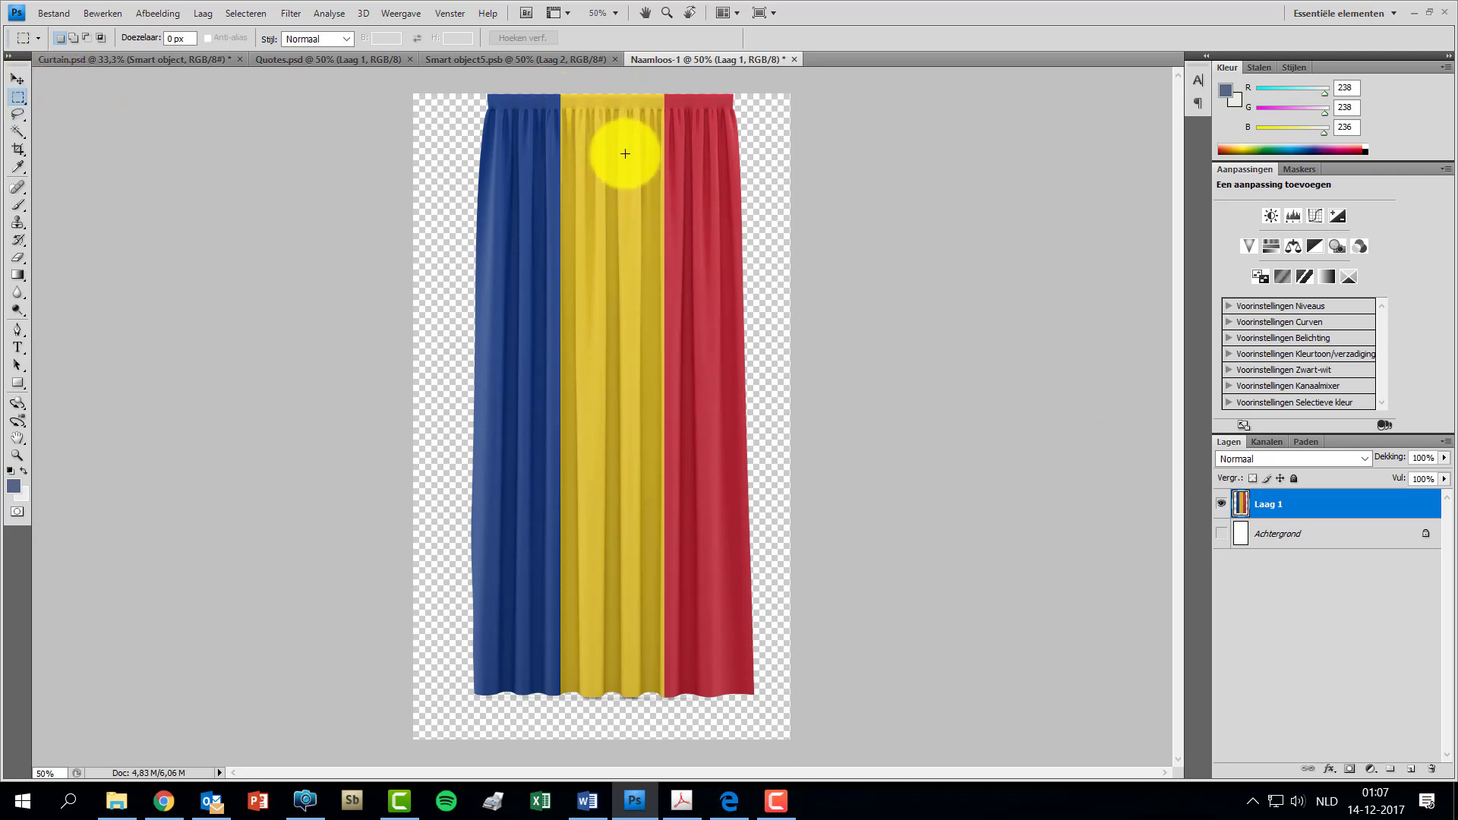
left_click(22, 77)
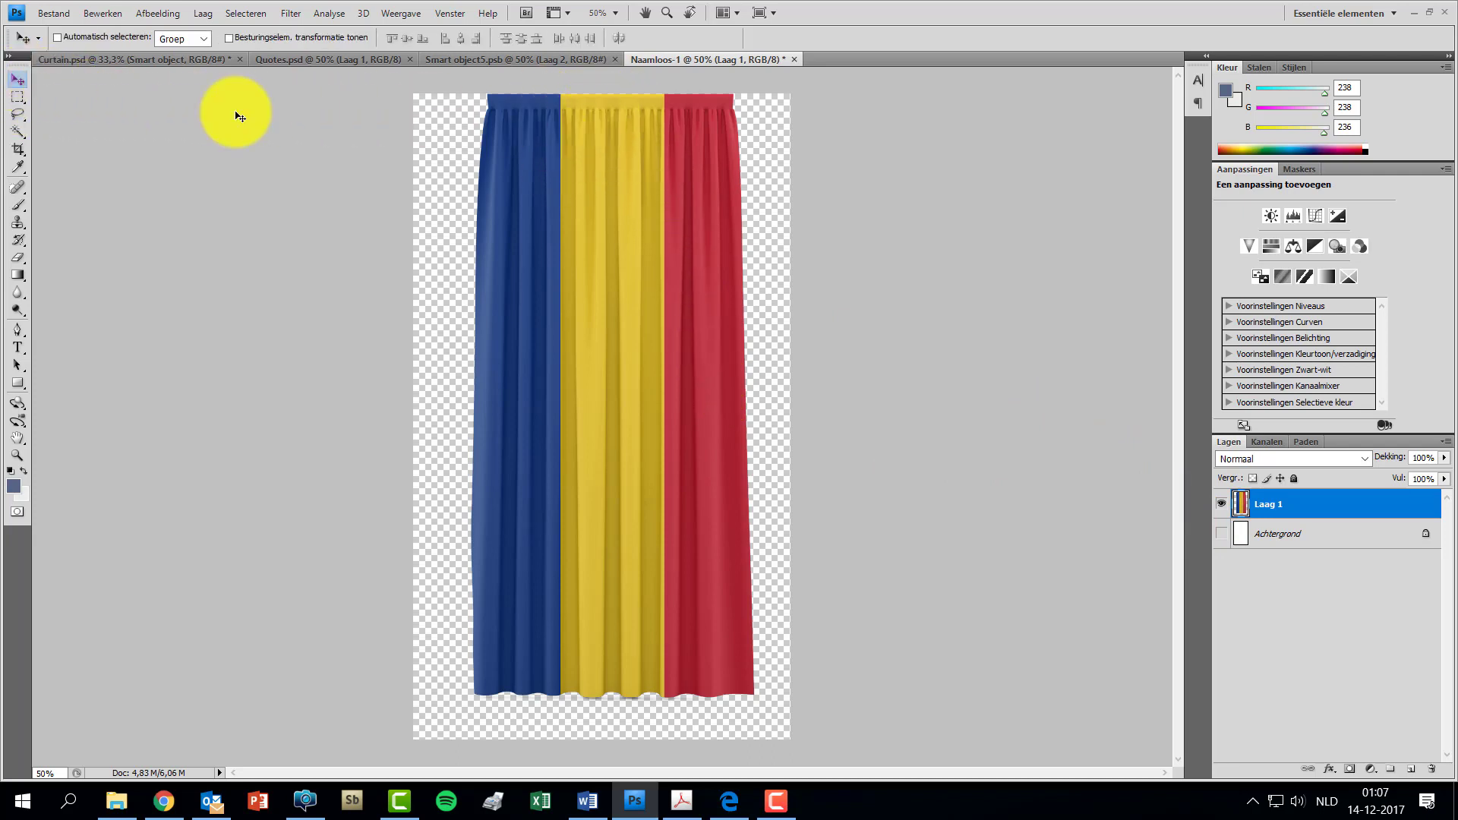
left_click_drag(605, 182, 595, 196)
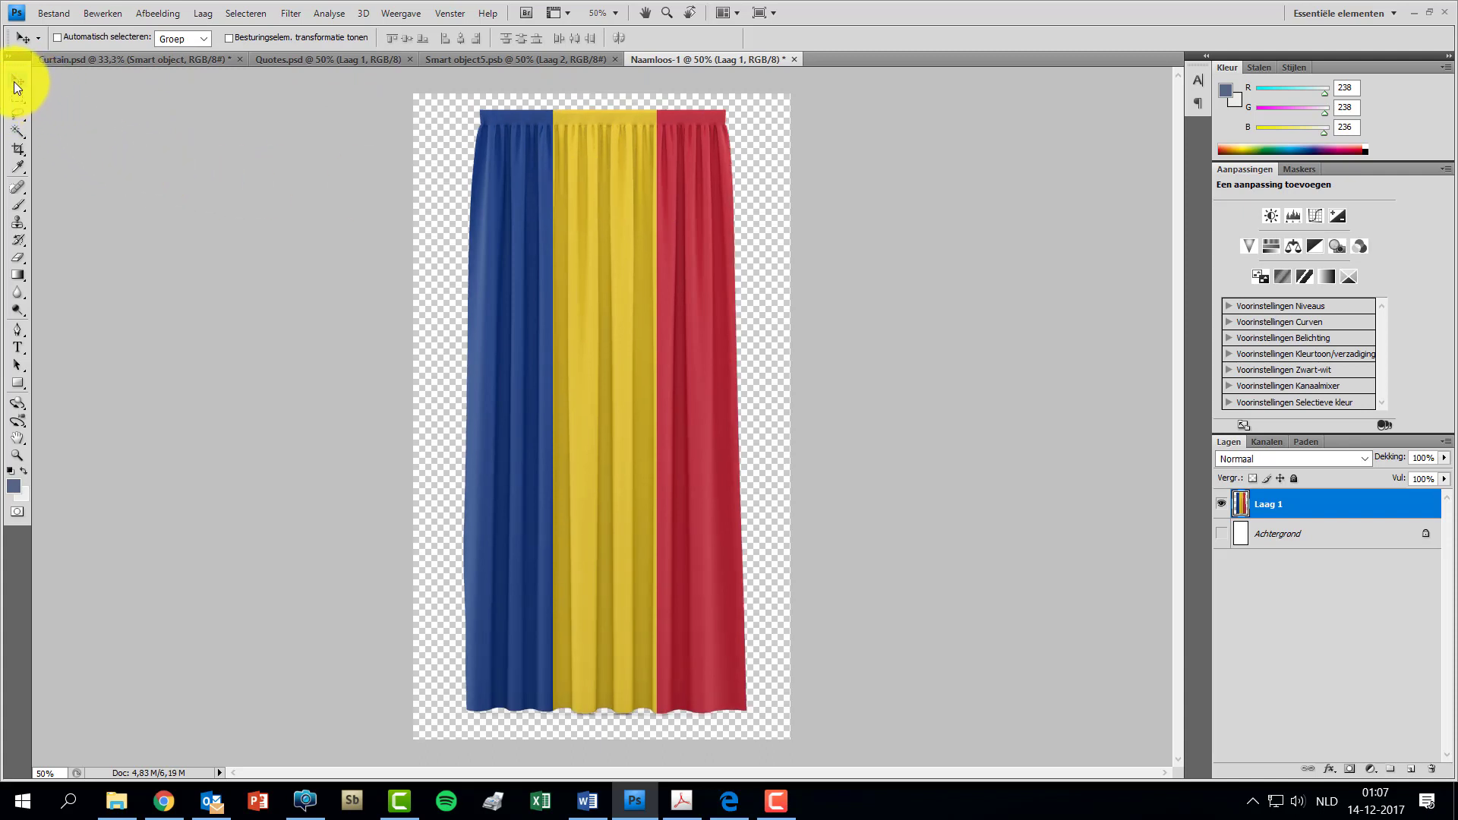
Save the cropped curtain as a PNG, overwriting RO_Curtain.png, without interlacing
left_click(45, 12)
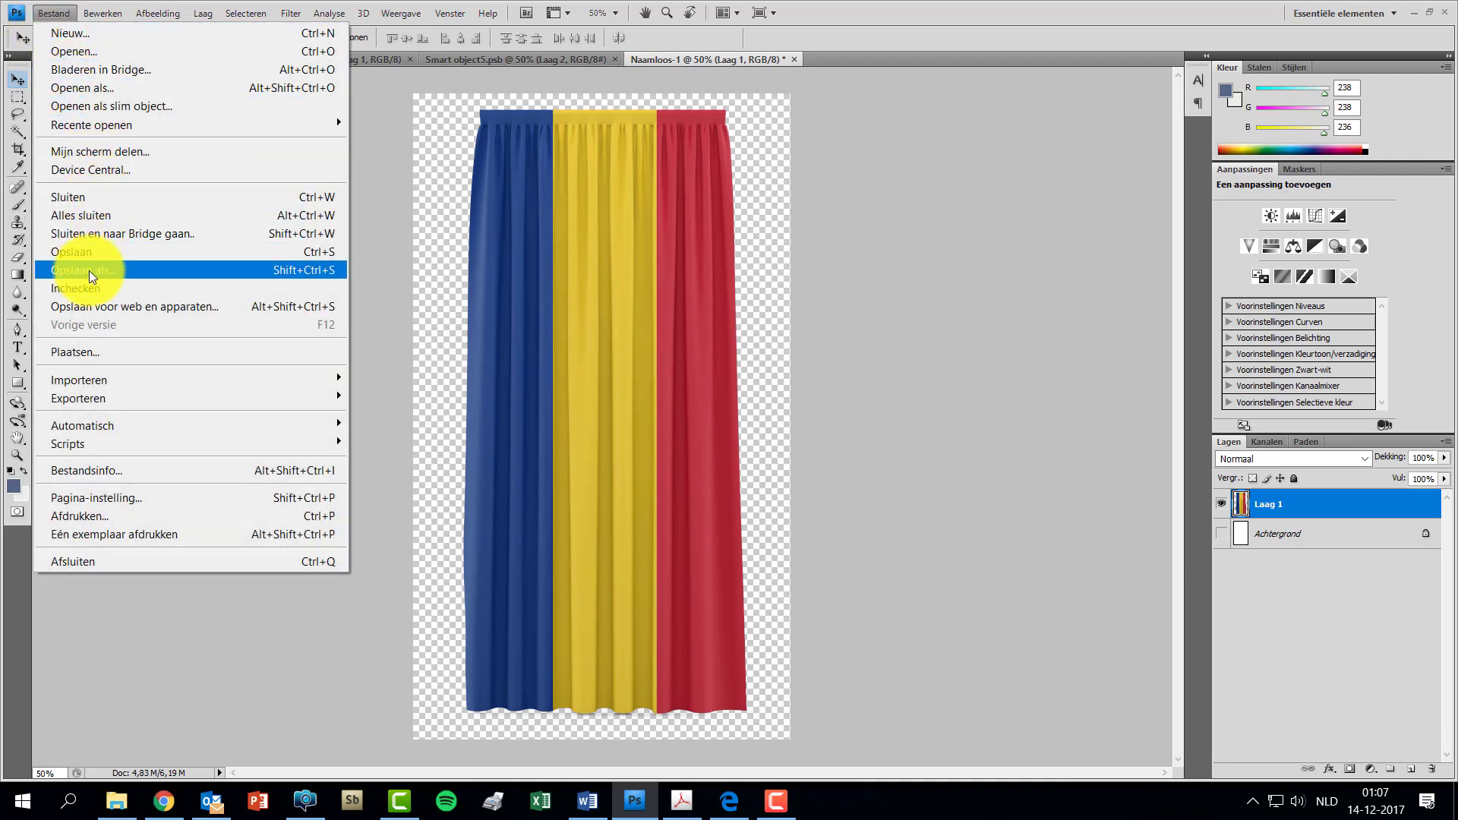
left_click(89, 270)
left_click(357, 372)
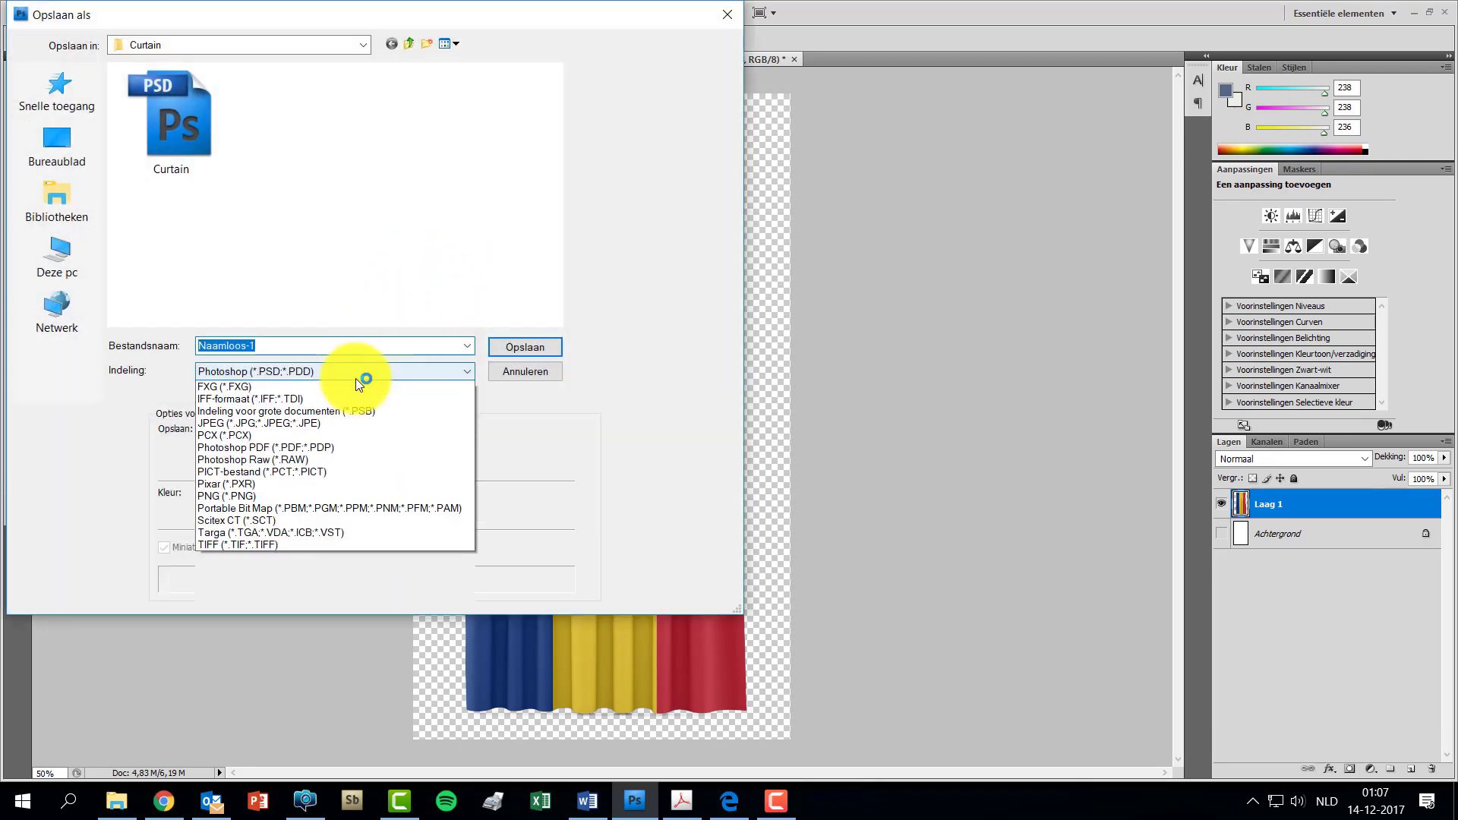
left_click(262, 582)
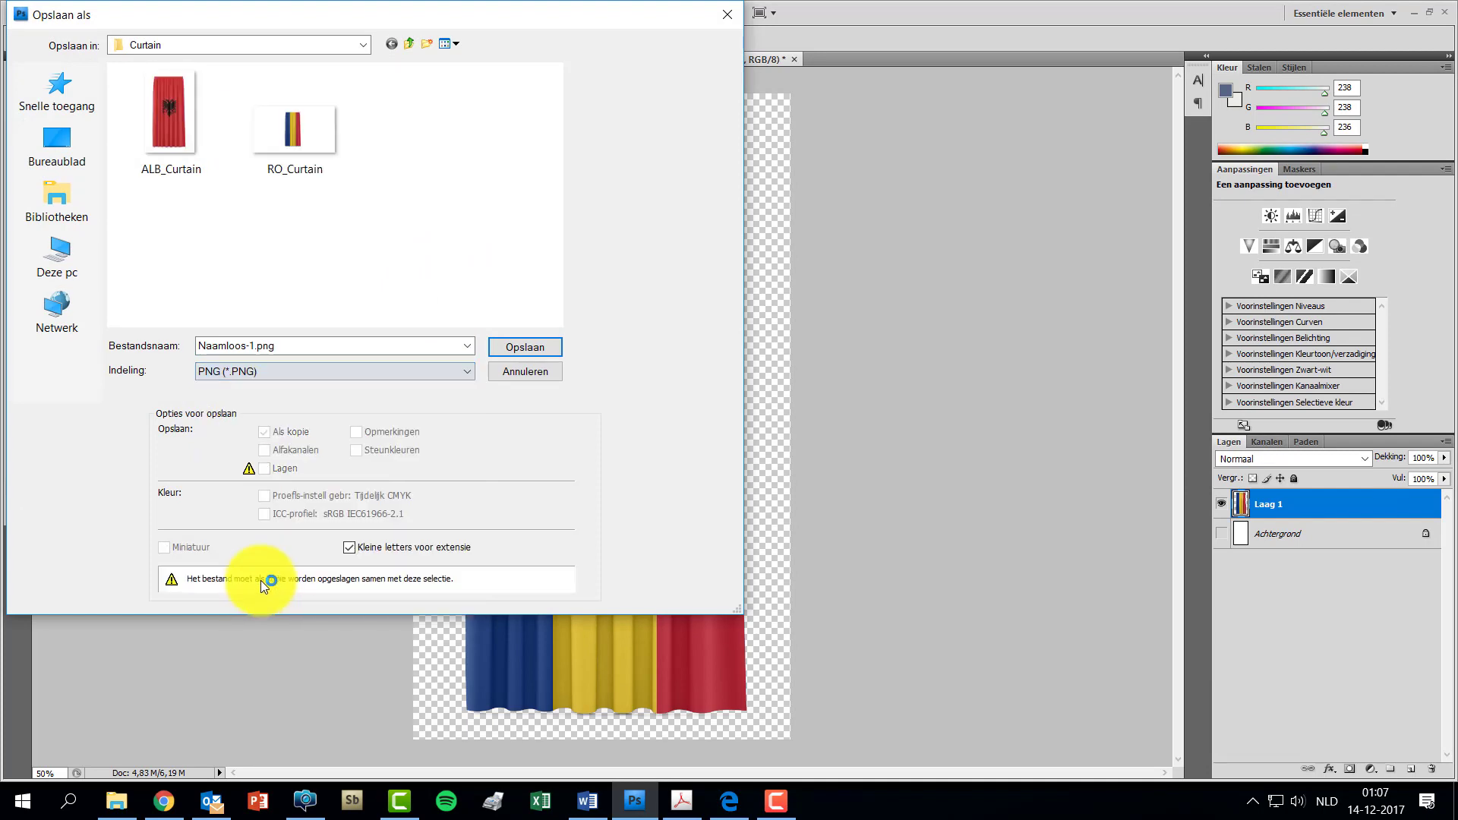
left_click(289, 144)
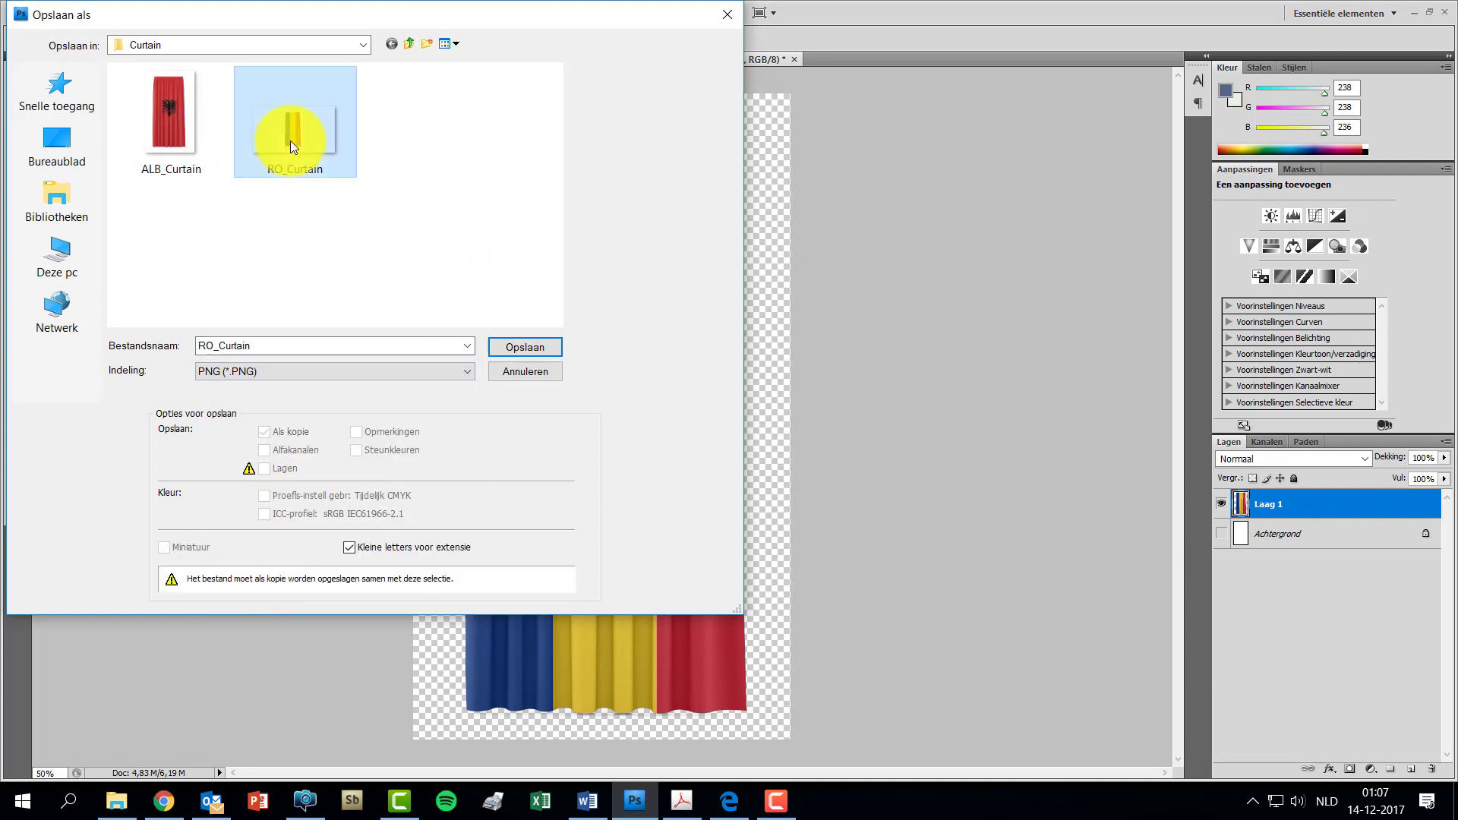
left_click(507, 349)
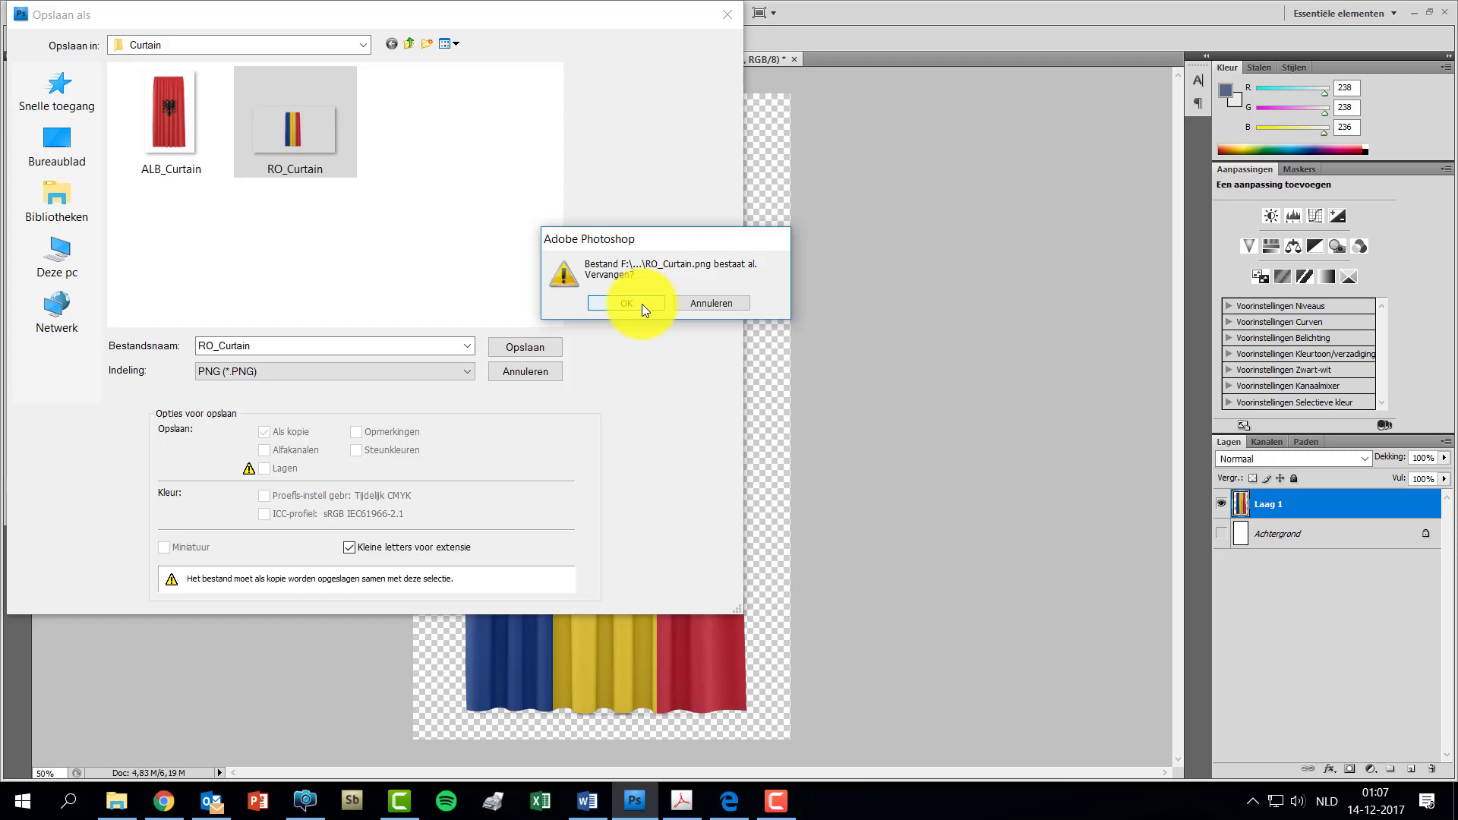
left_click(641, 304)
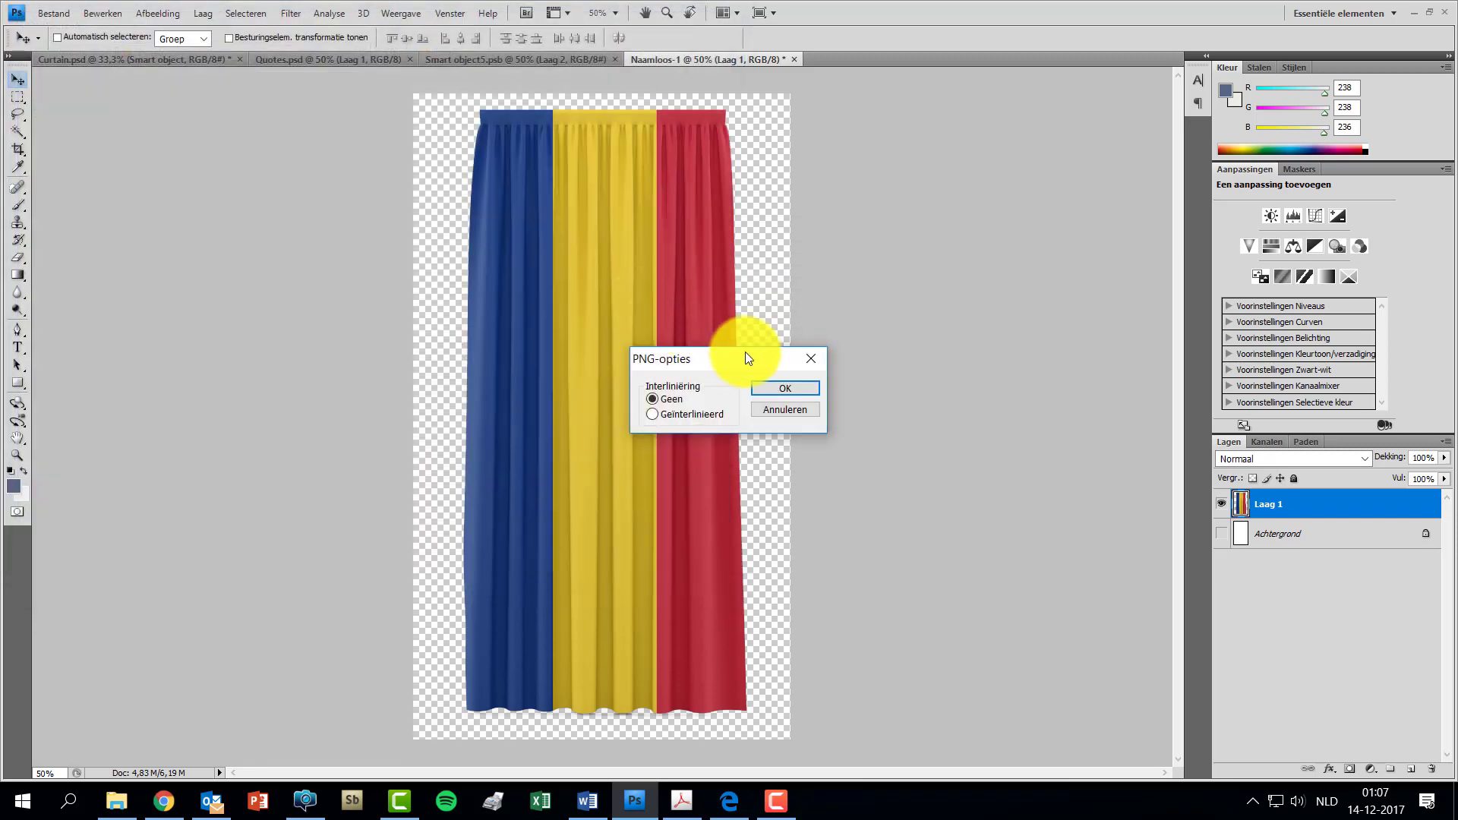
left_click(772, 385)
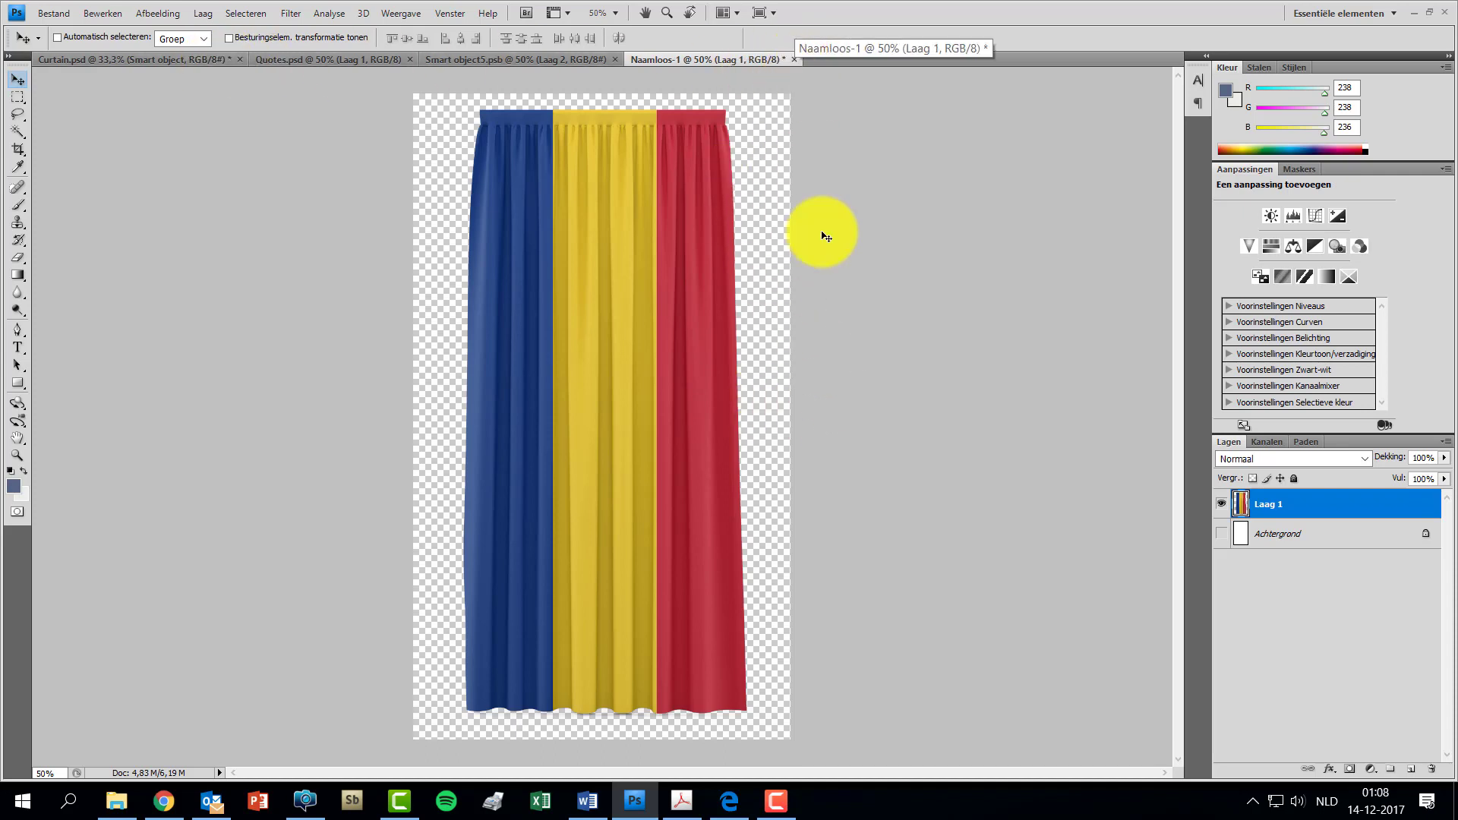
Check the RO_Curtain thumbnail in the Curtain folder, and return to Photoshop to review Curtain.psd and the smart object document
left_click(116, 801)
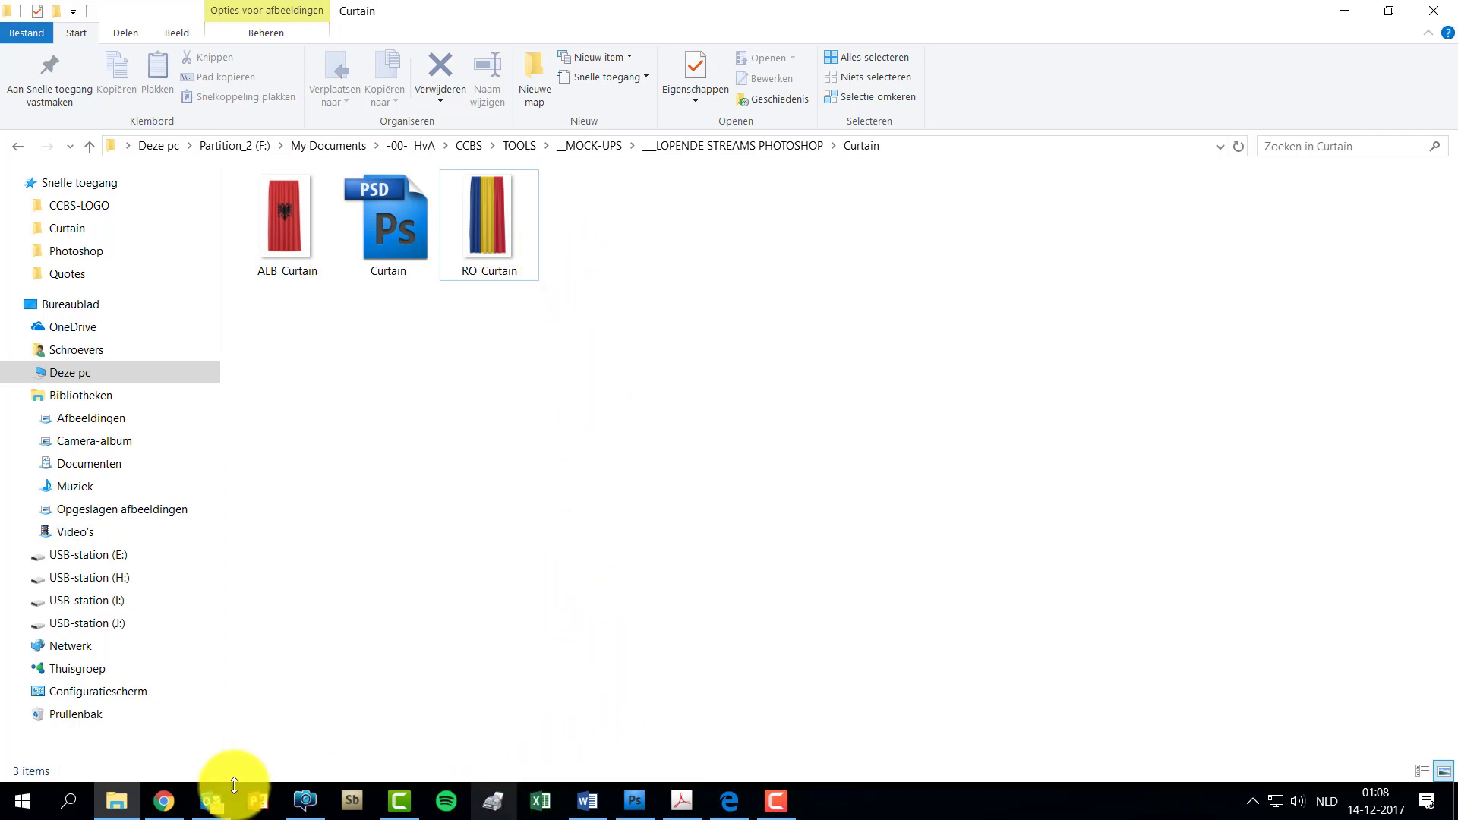
left_click(635, 802)
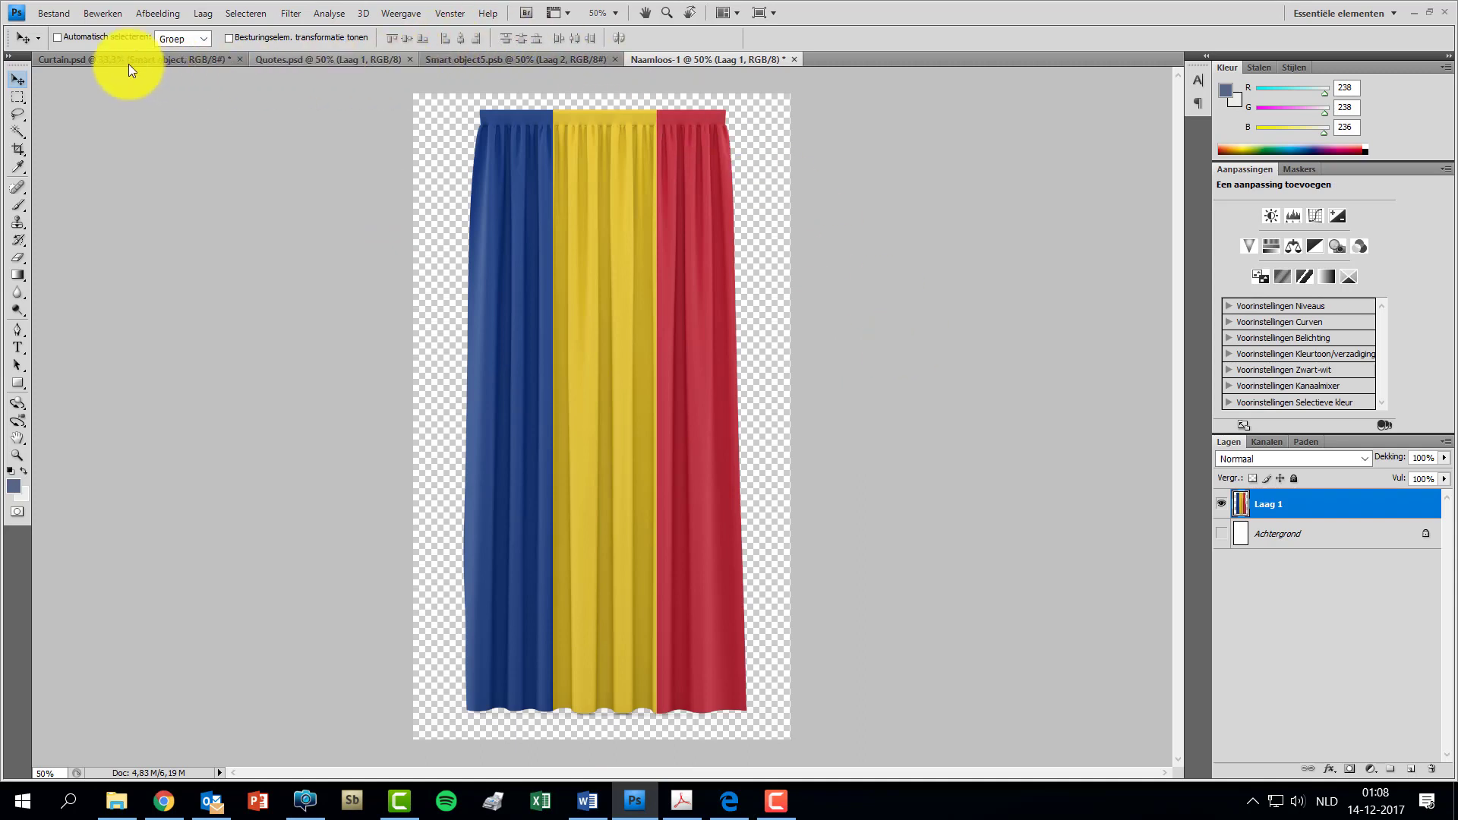
left_click(66, 59)
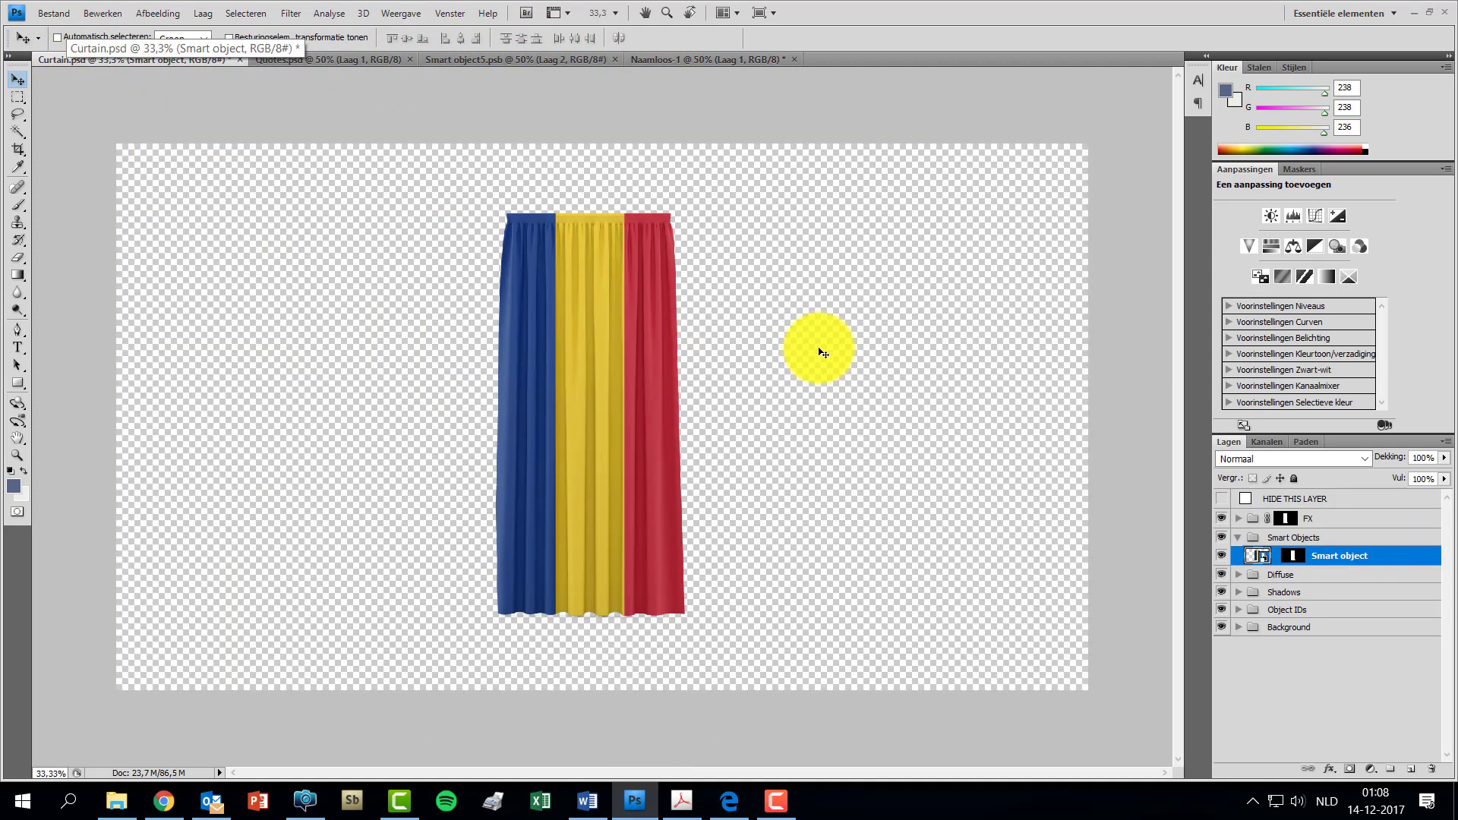
left_click(437, 59)
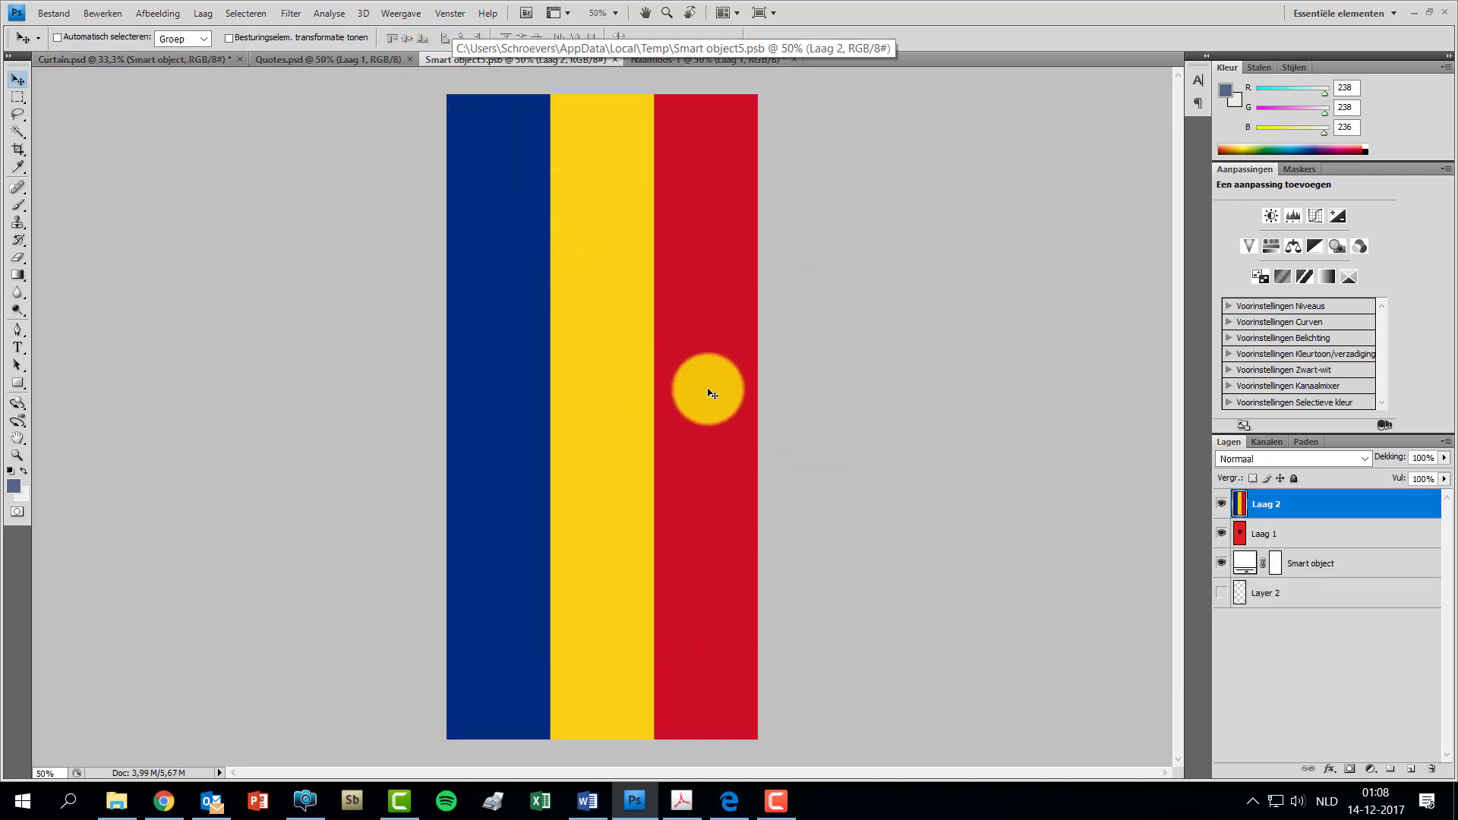
Switch to Chrome and return to the Flag of Romania page on Wikipedia
left_click(166, 812)
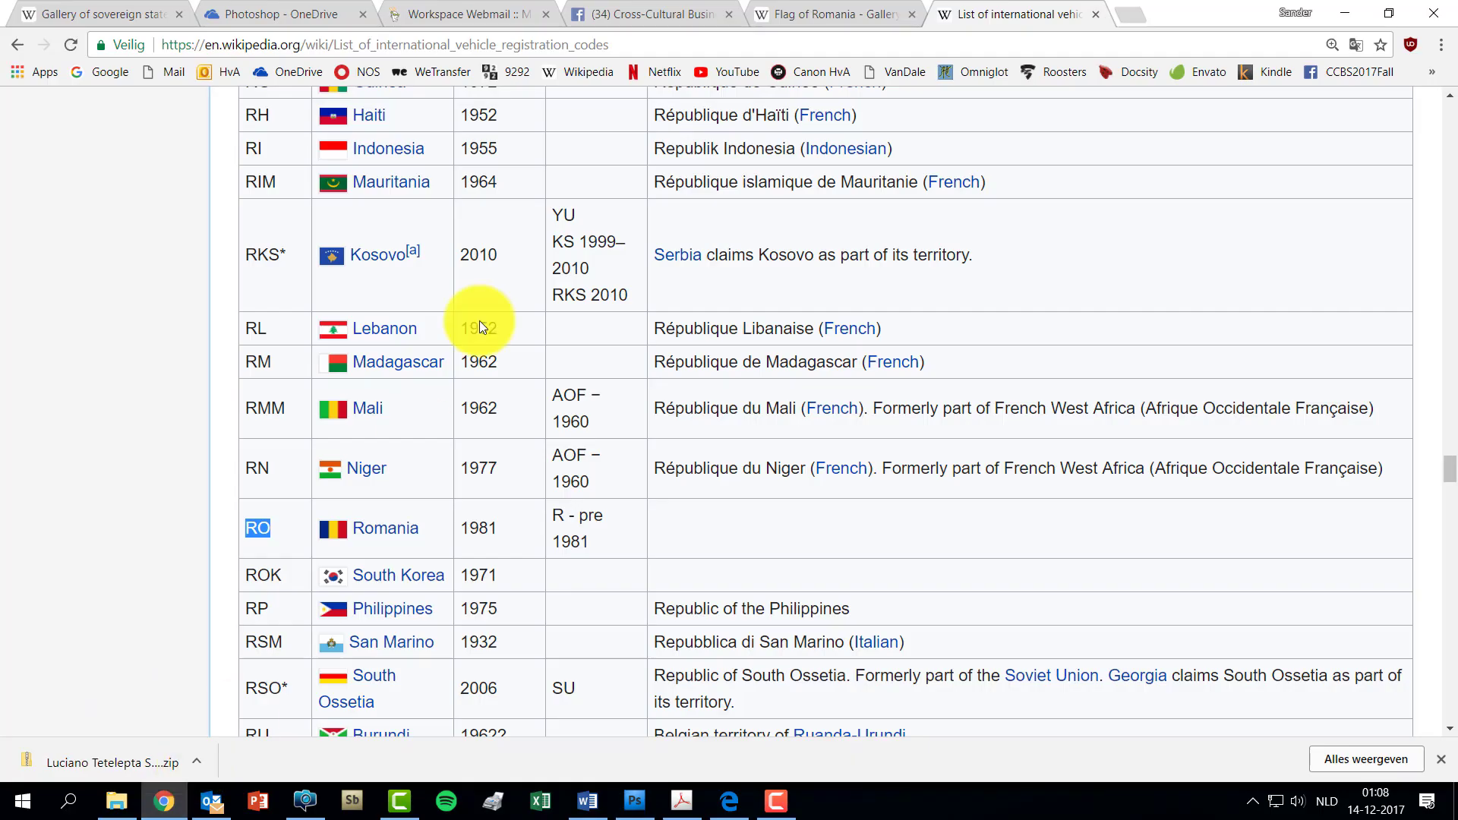
left_click(815, 16)
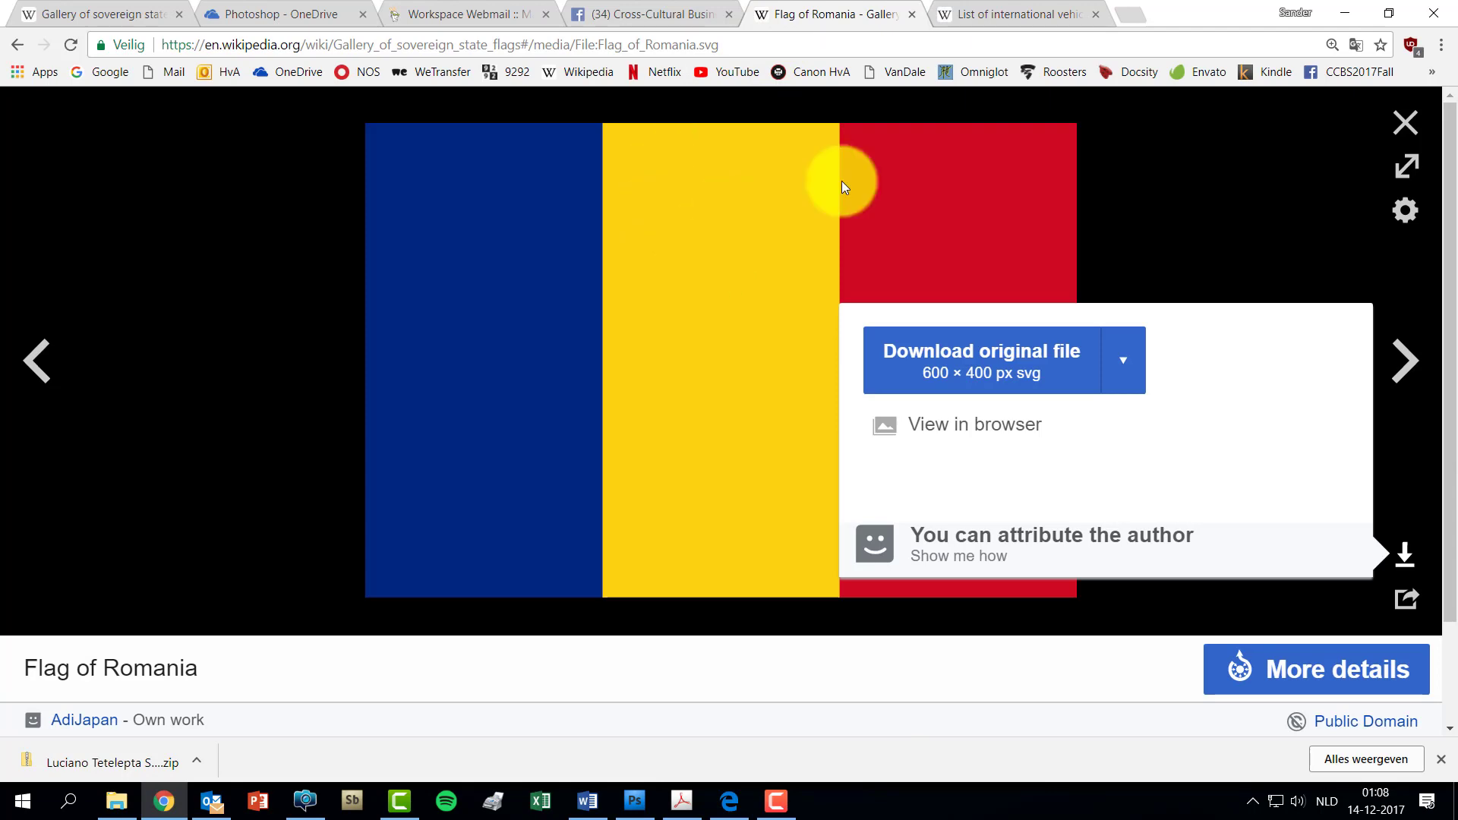
Copy the Flag of Somalia image from the Wikipedia gallery, and switch to Photoshop to paste it into the smart object document
left_click(1401, 122)
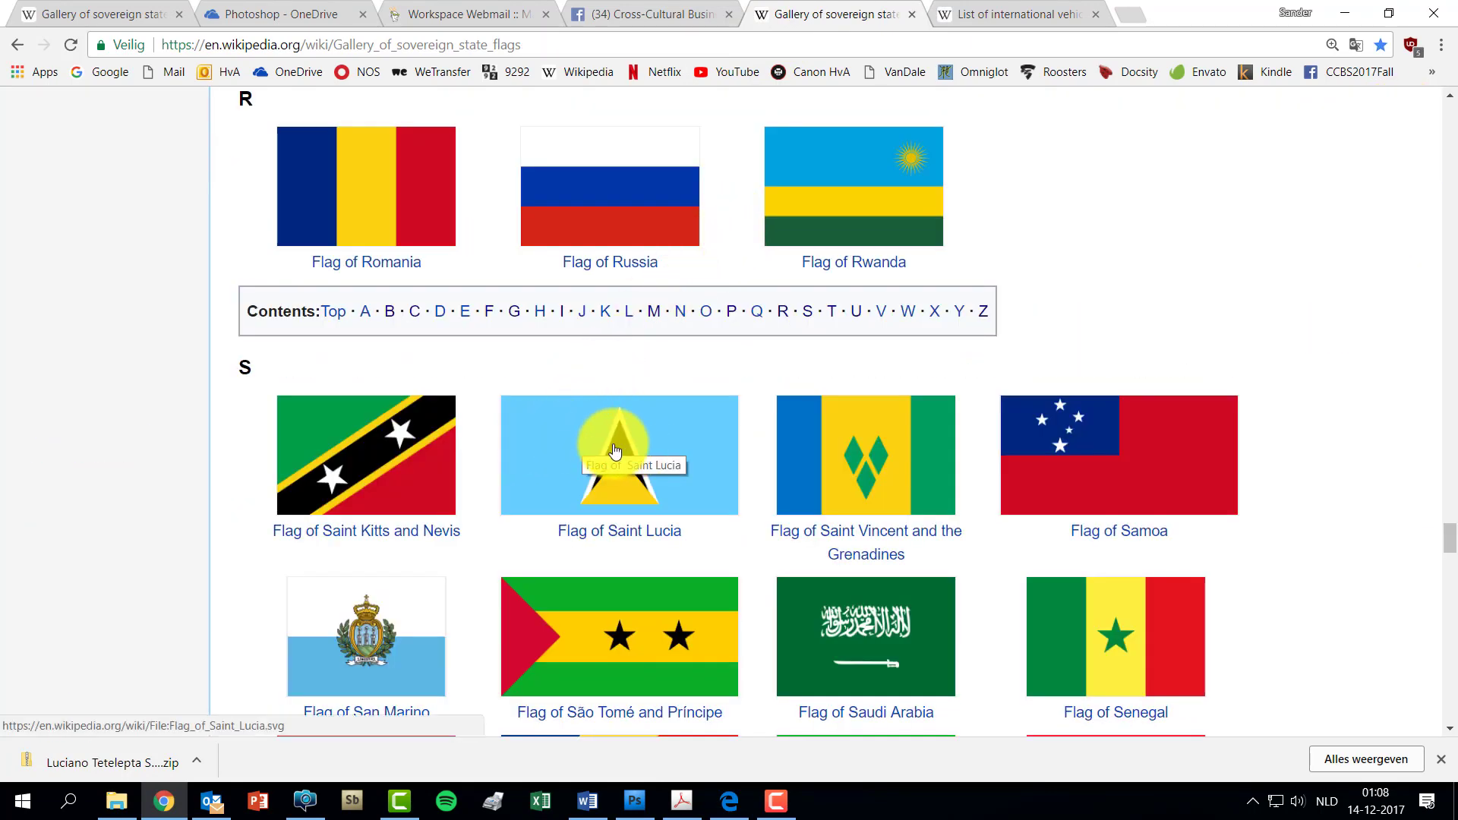
scroll(519, 304, "down", 5)
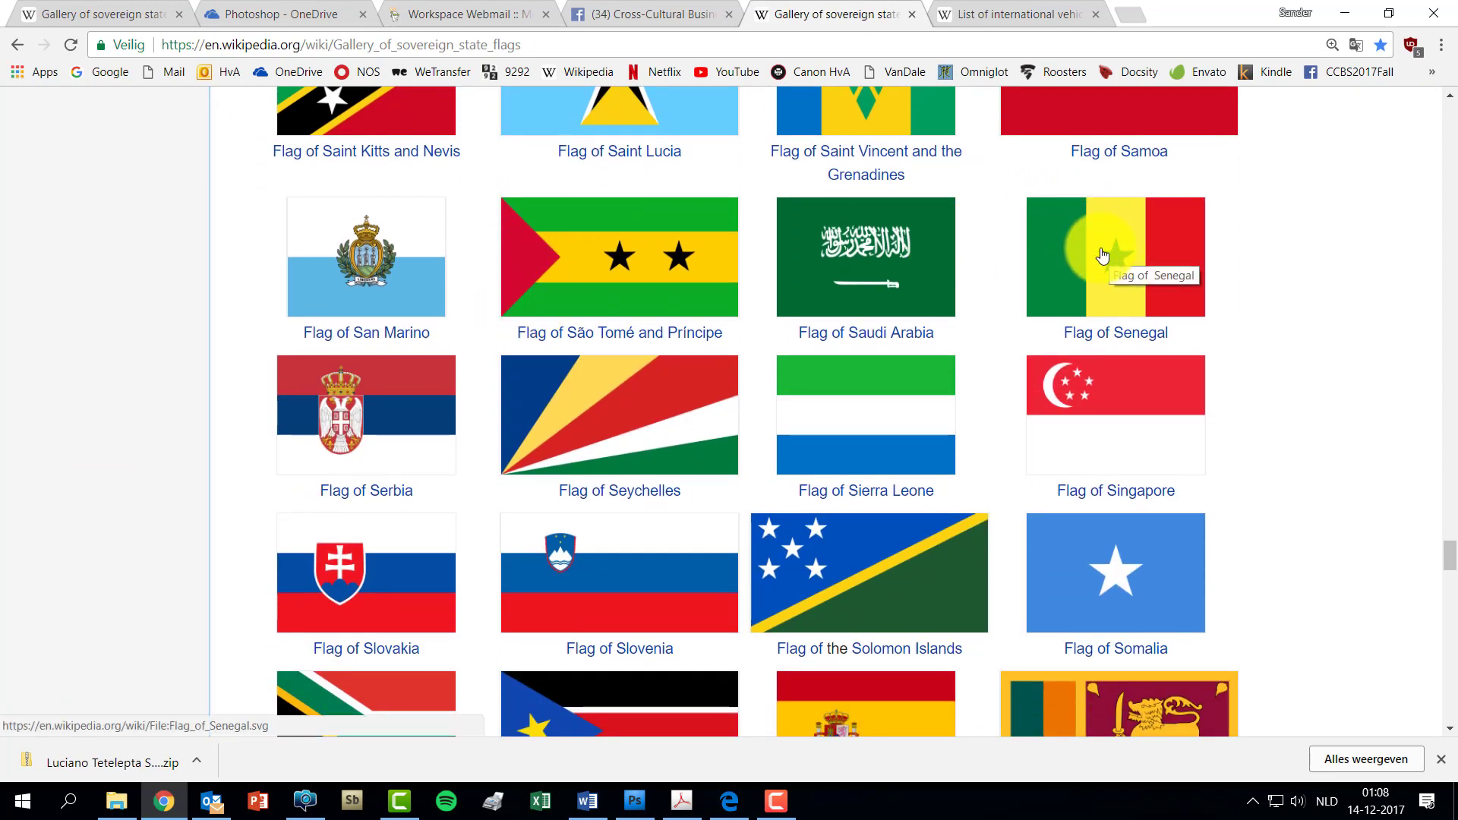
scroll(1103, 256, "down", 4)
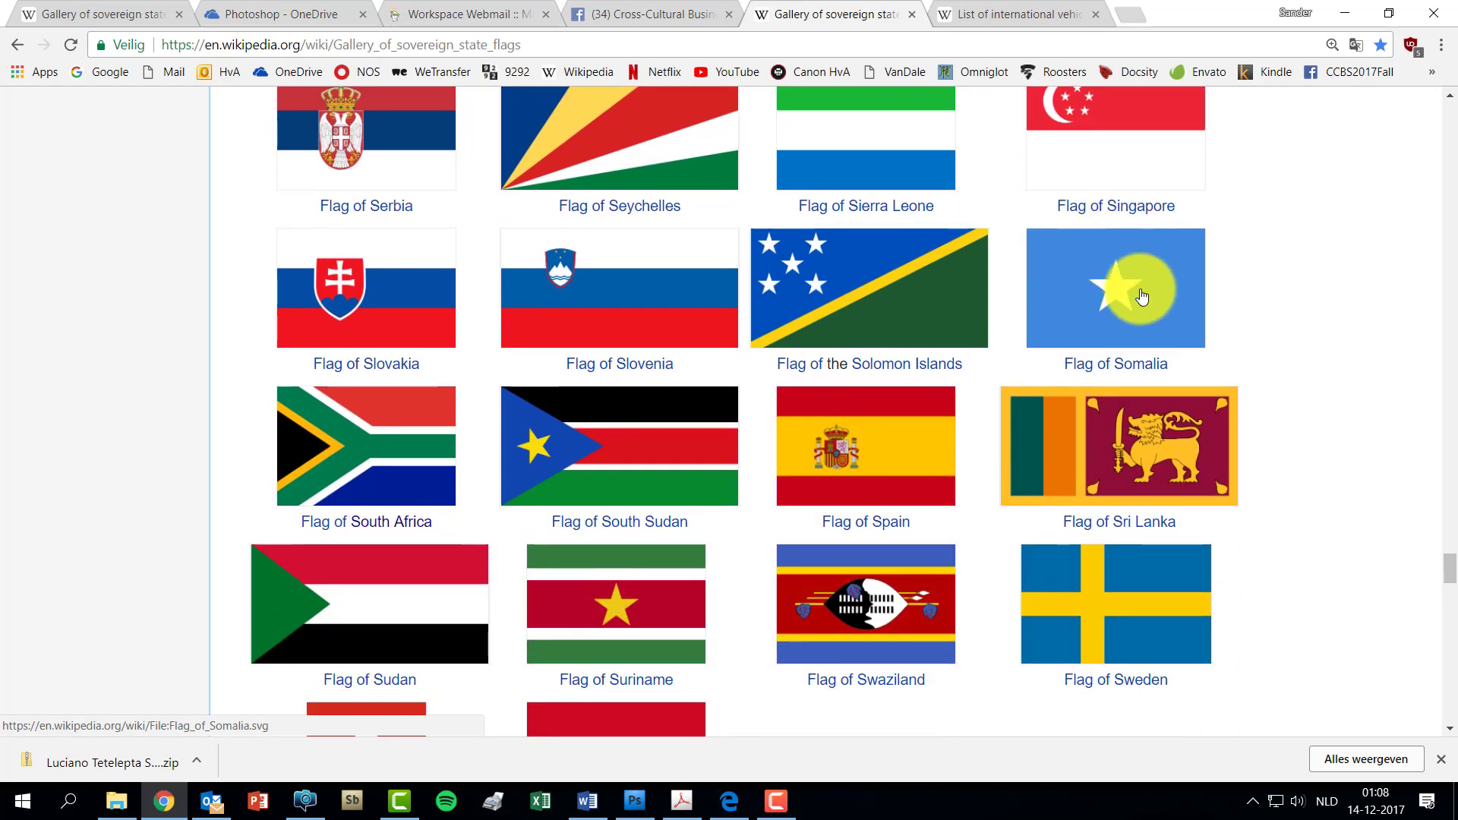
left_click(1140, 292)
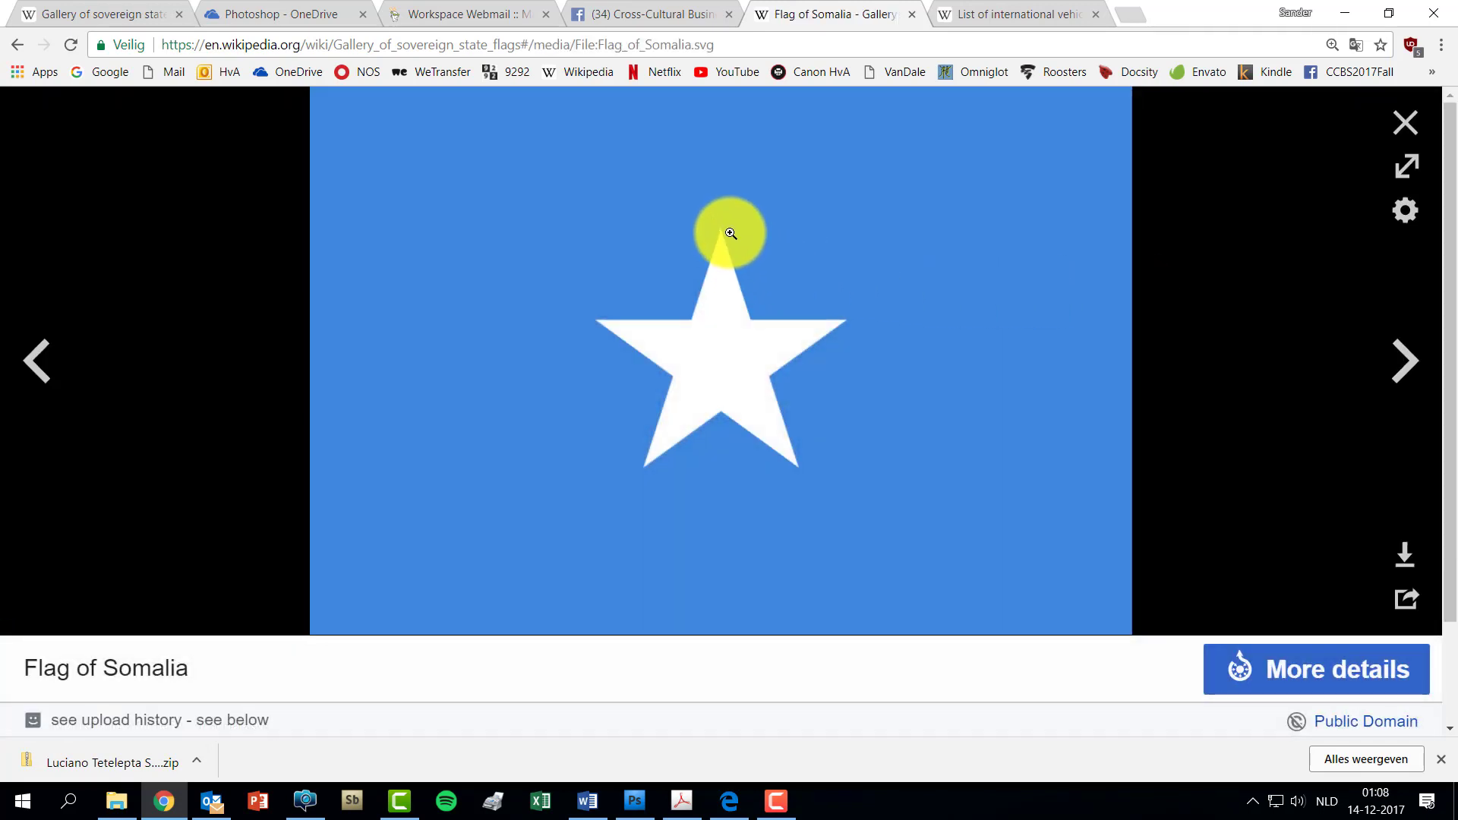
right_click(670, 224)
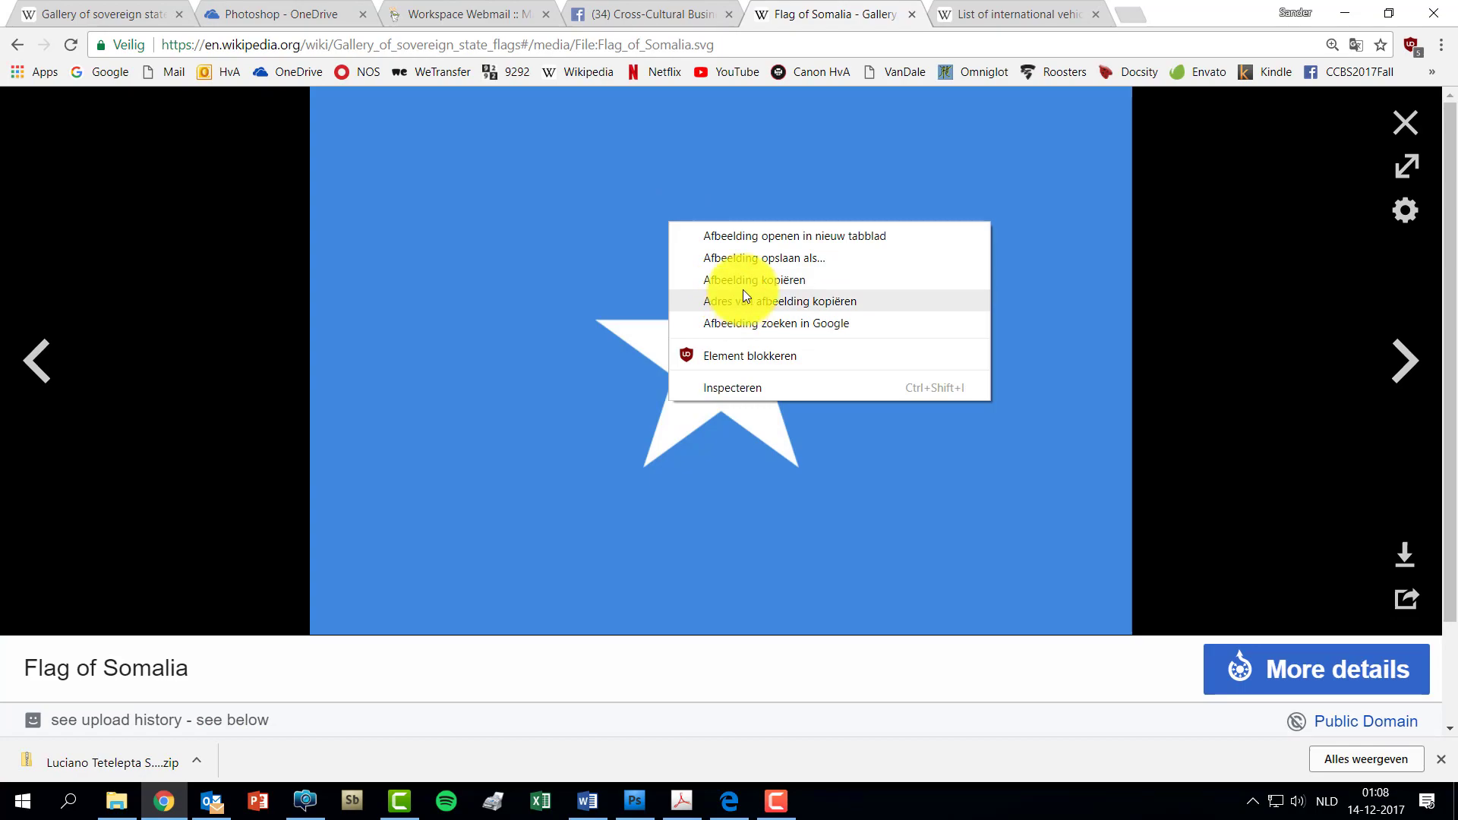
left_click(745, 280)
key("alt+Tab")
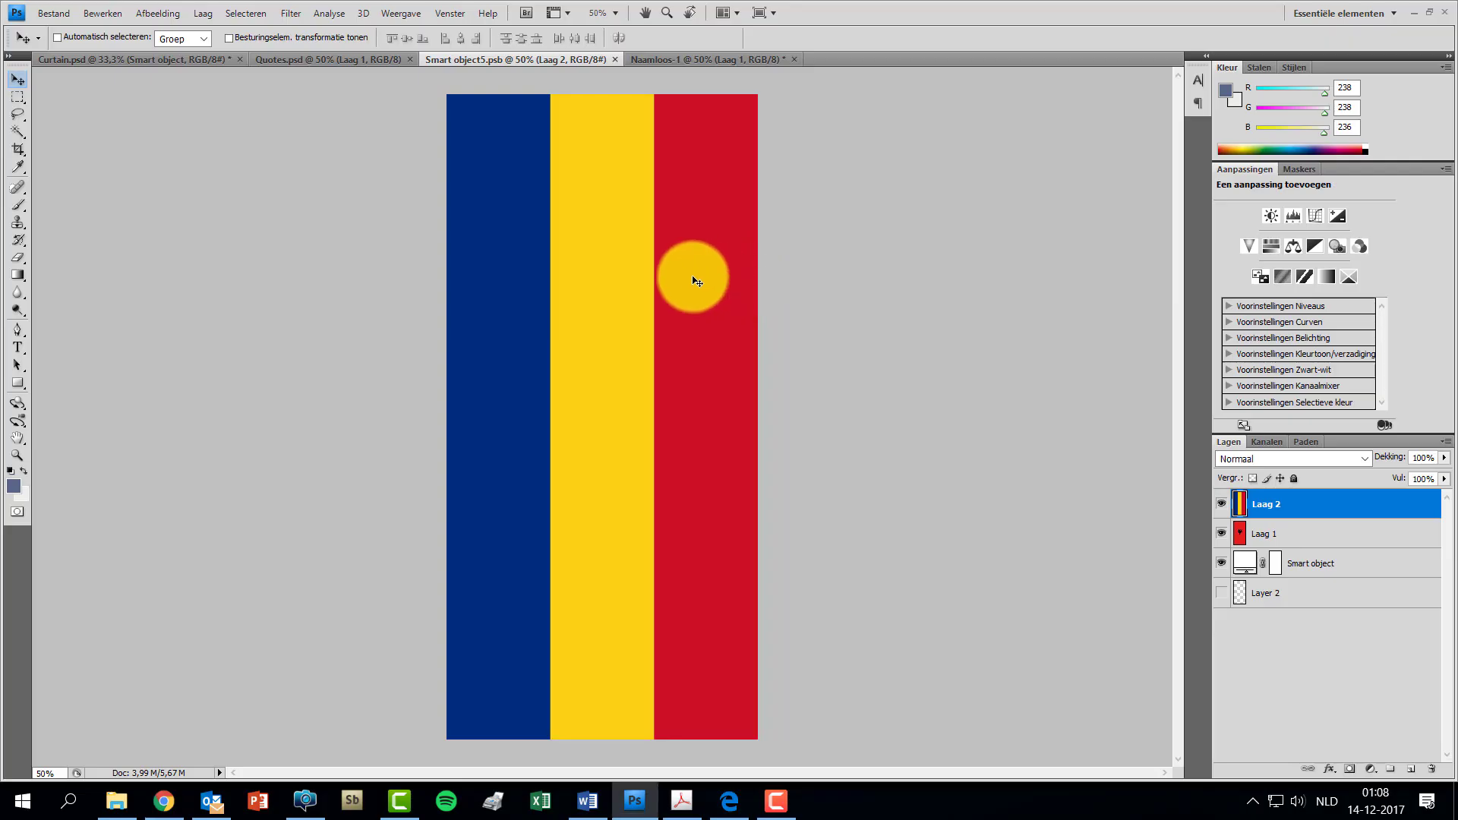
key("ctrl+v")
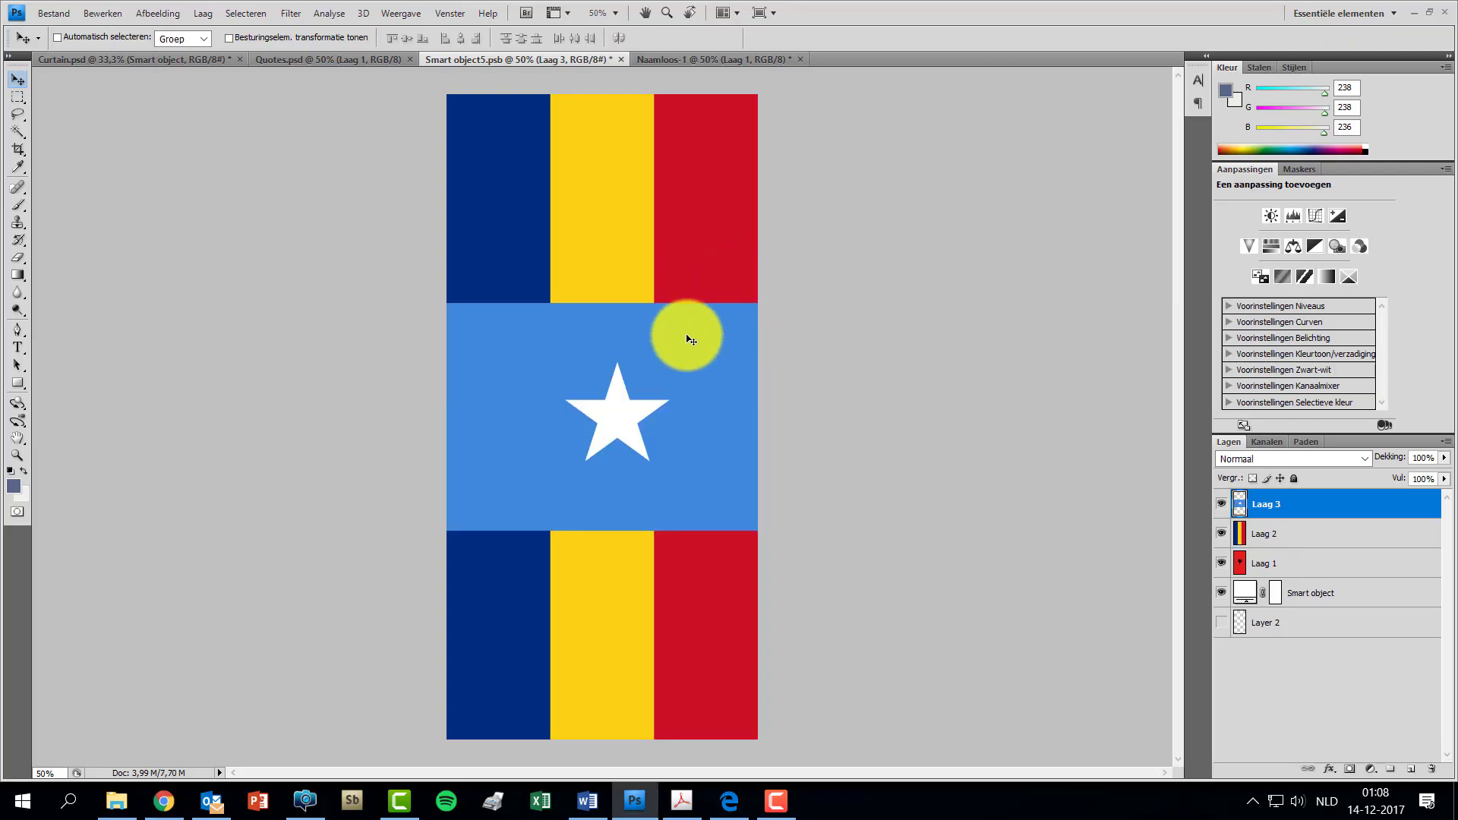
Hide Laag 2 and Laag 1, and move the Somali flag slightly left to centre its star across the canvas
left_click(1221, 533)
left_click(1222, 563)
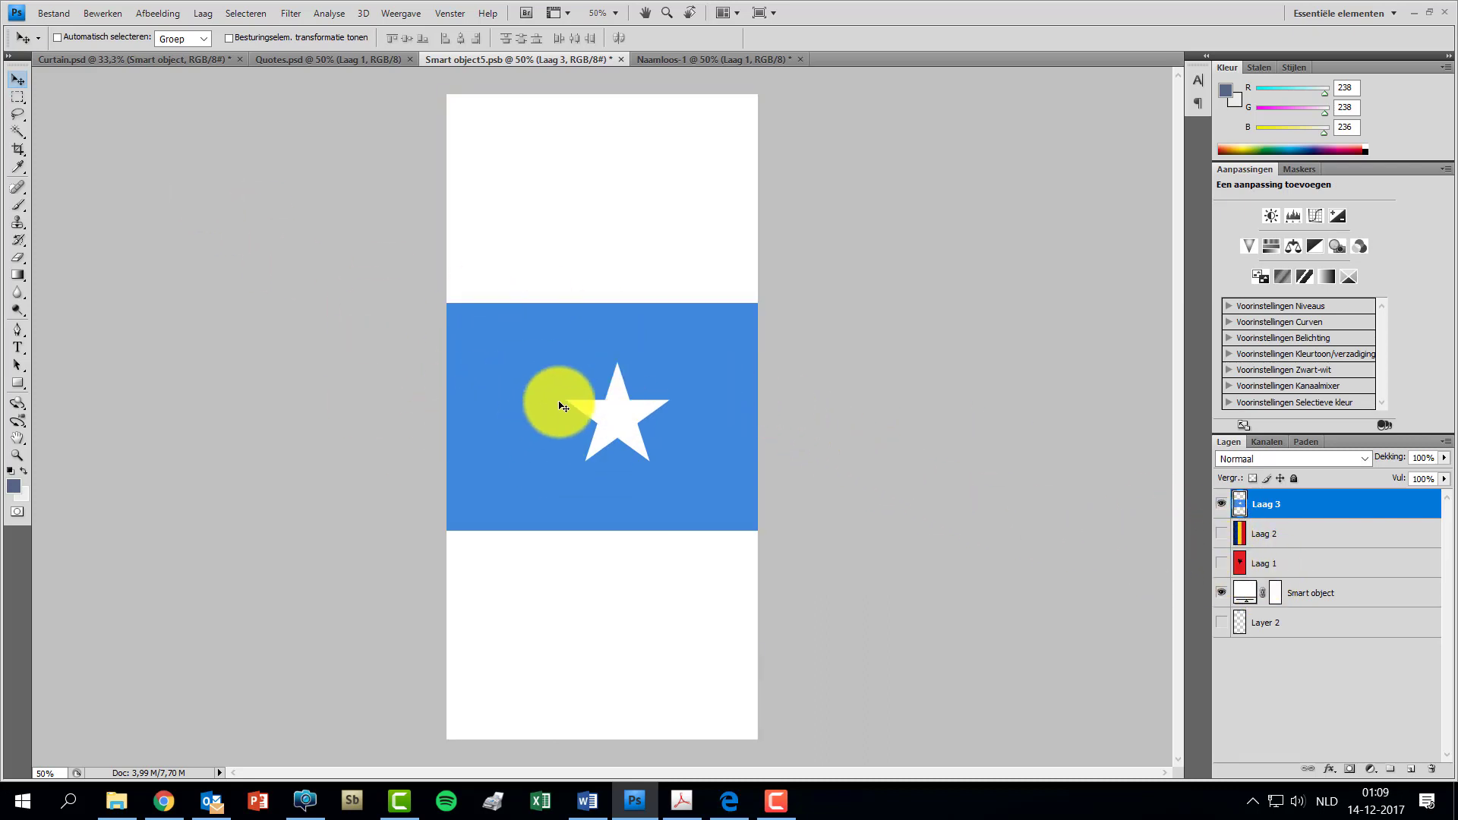
left_click(22, 78)
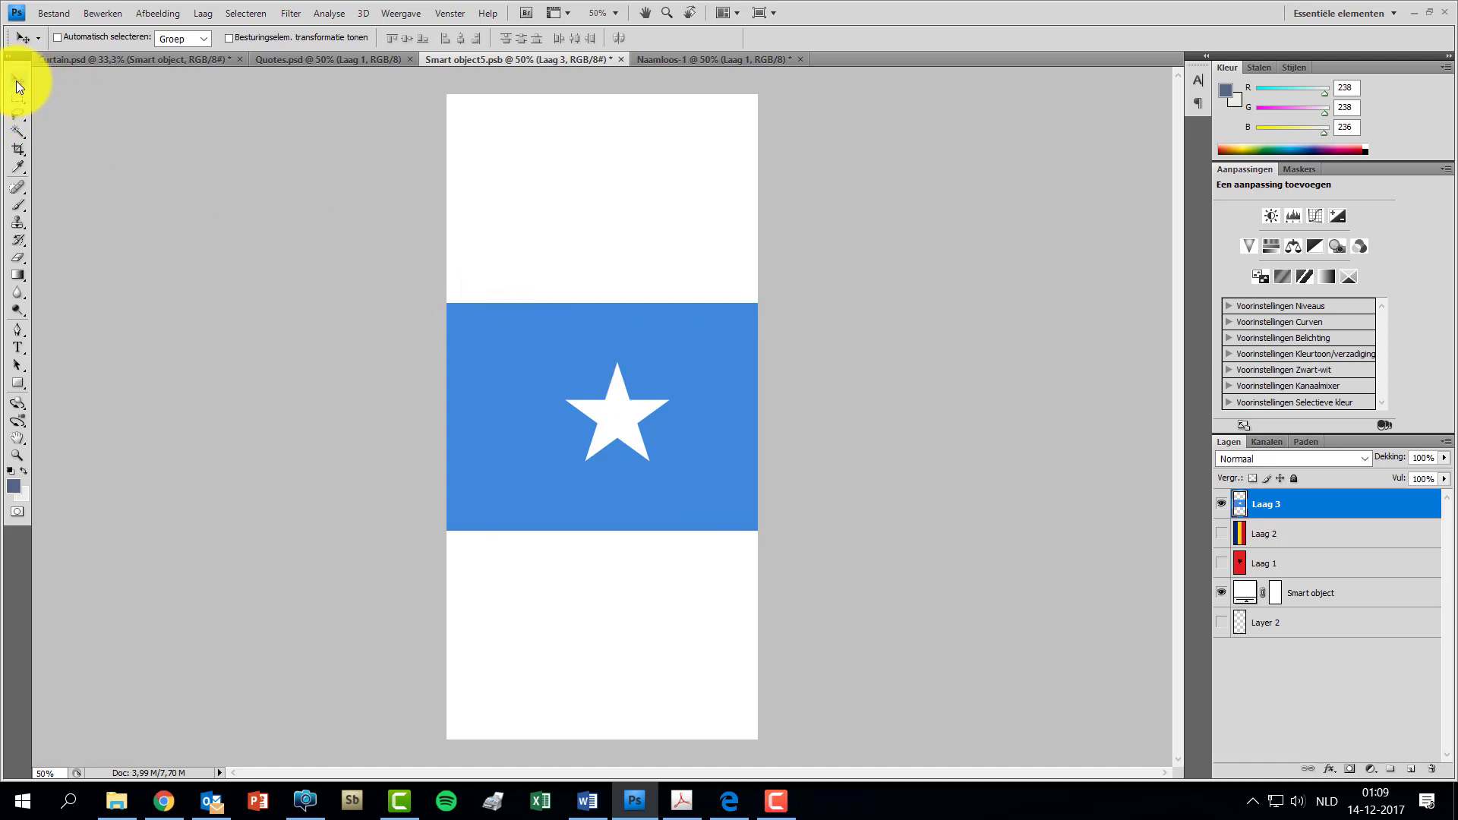
left_click_drag(563, 336, 540, 335)
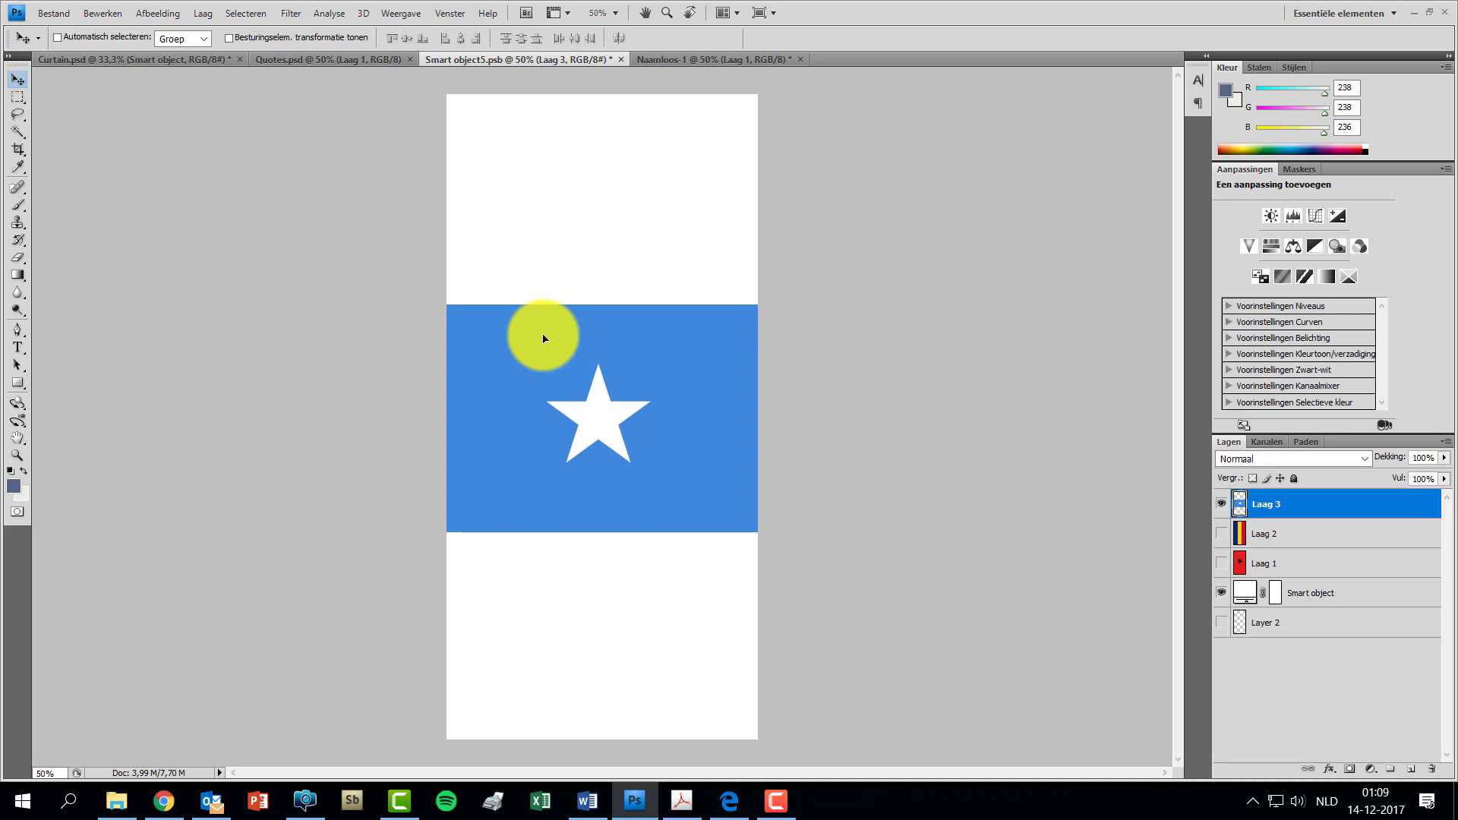
left_click(106, 13)
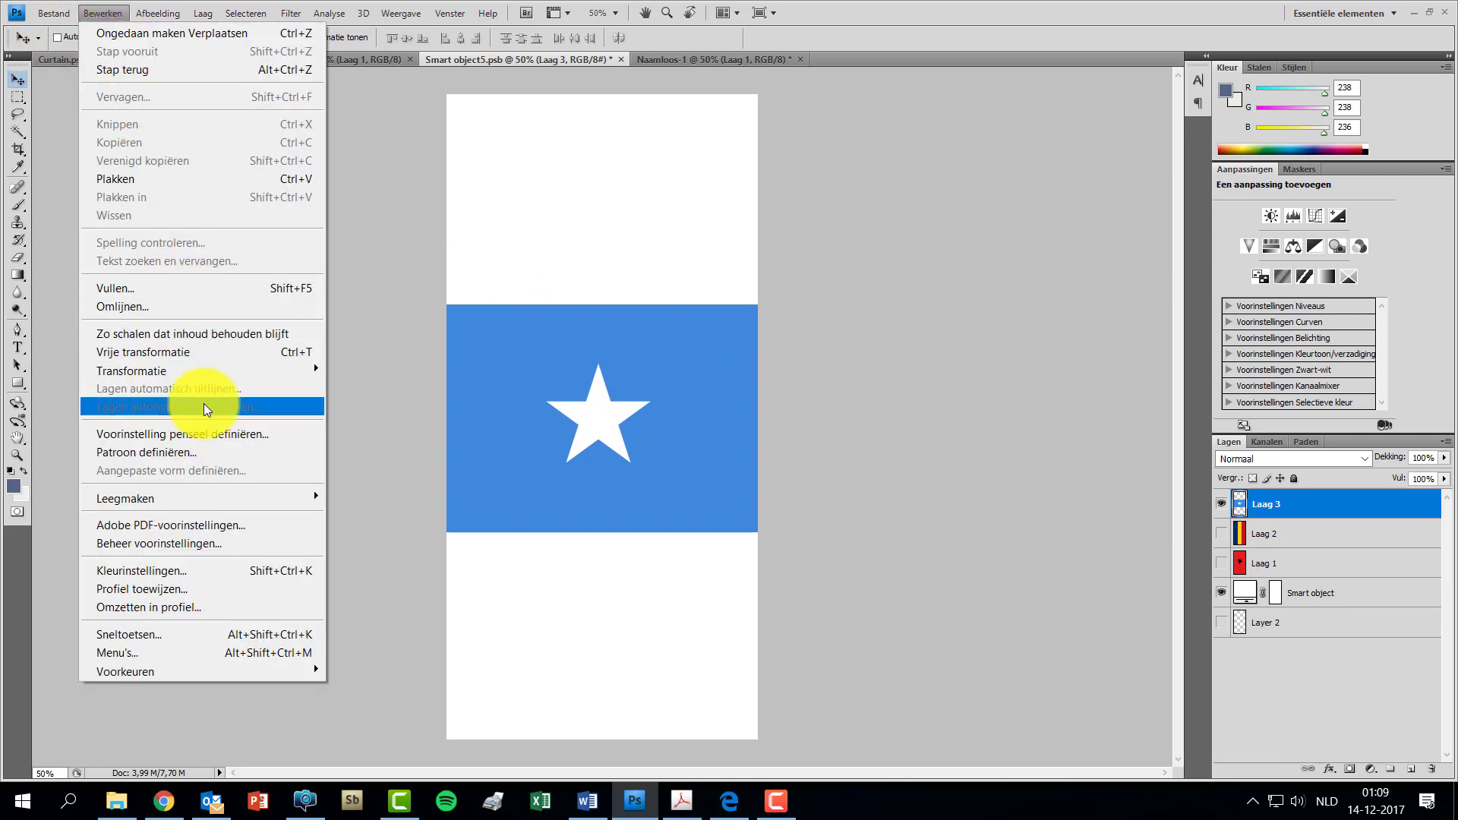
left_click(220, 354)
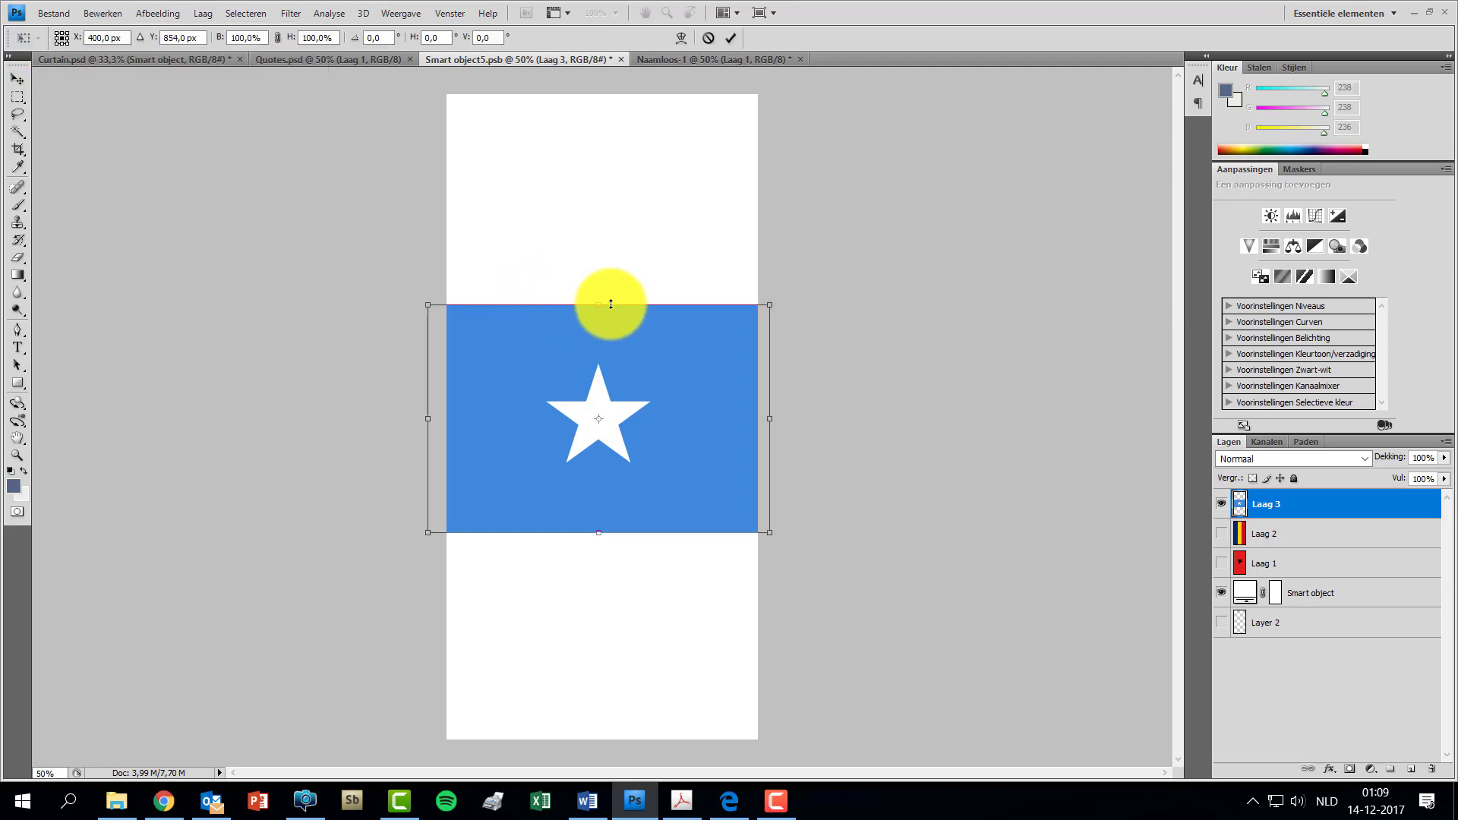
mouse_move(598, 304)
left_mouse_down()
mouse_move(608, 88)
mouse_move(610, 290)
left_mouse_up()
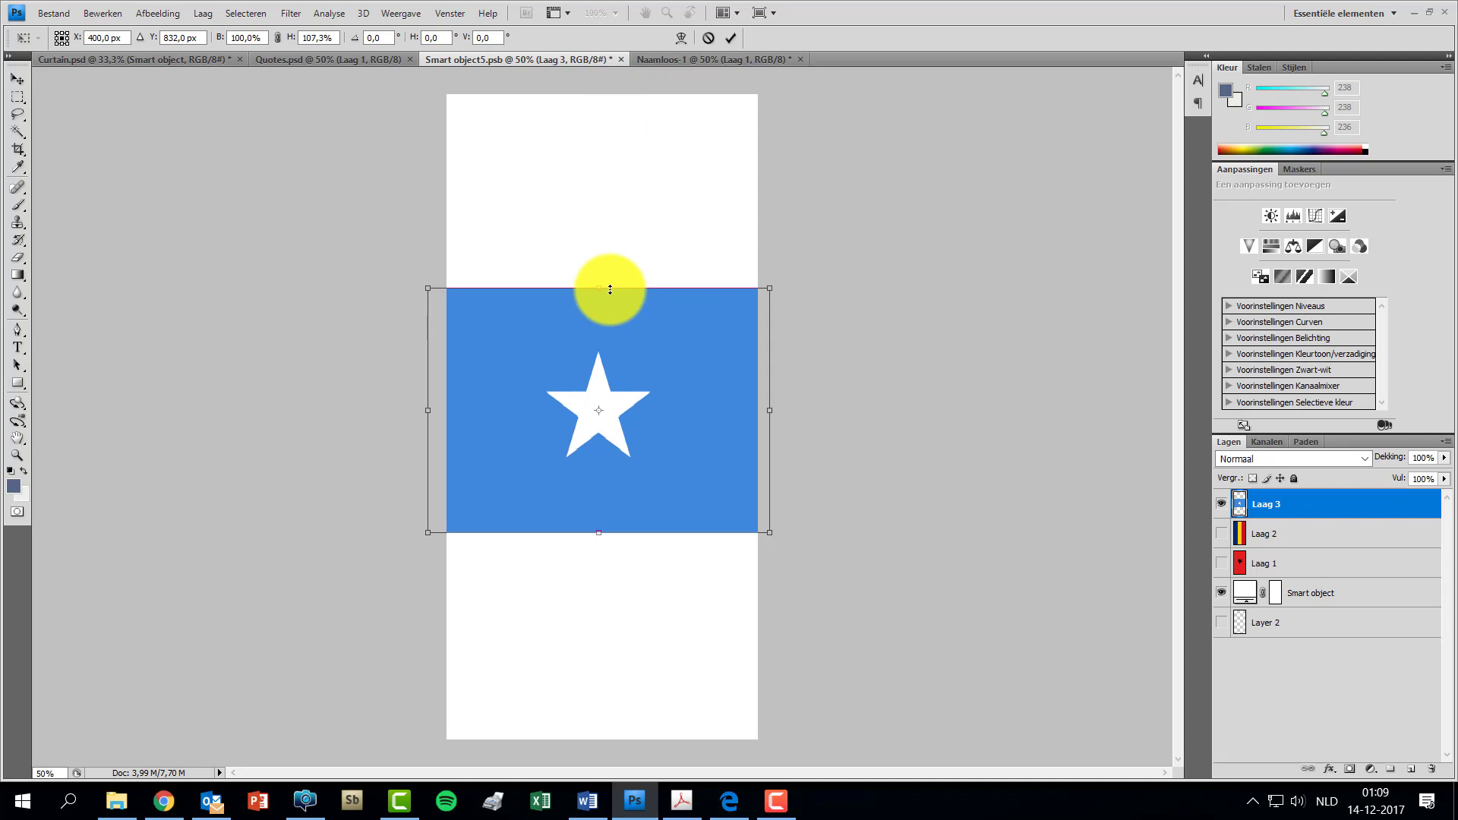
left_click(17, 96)
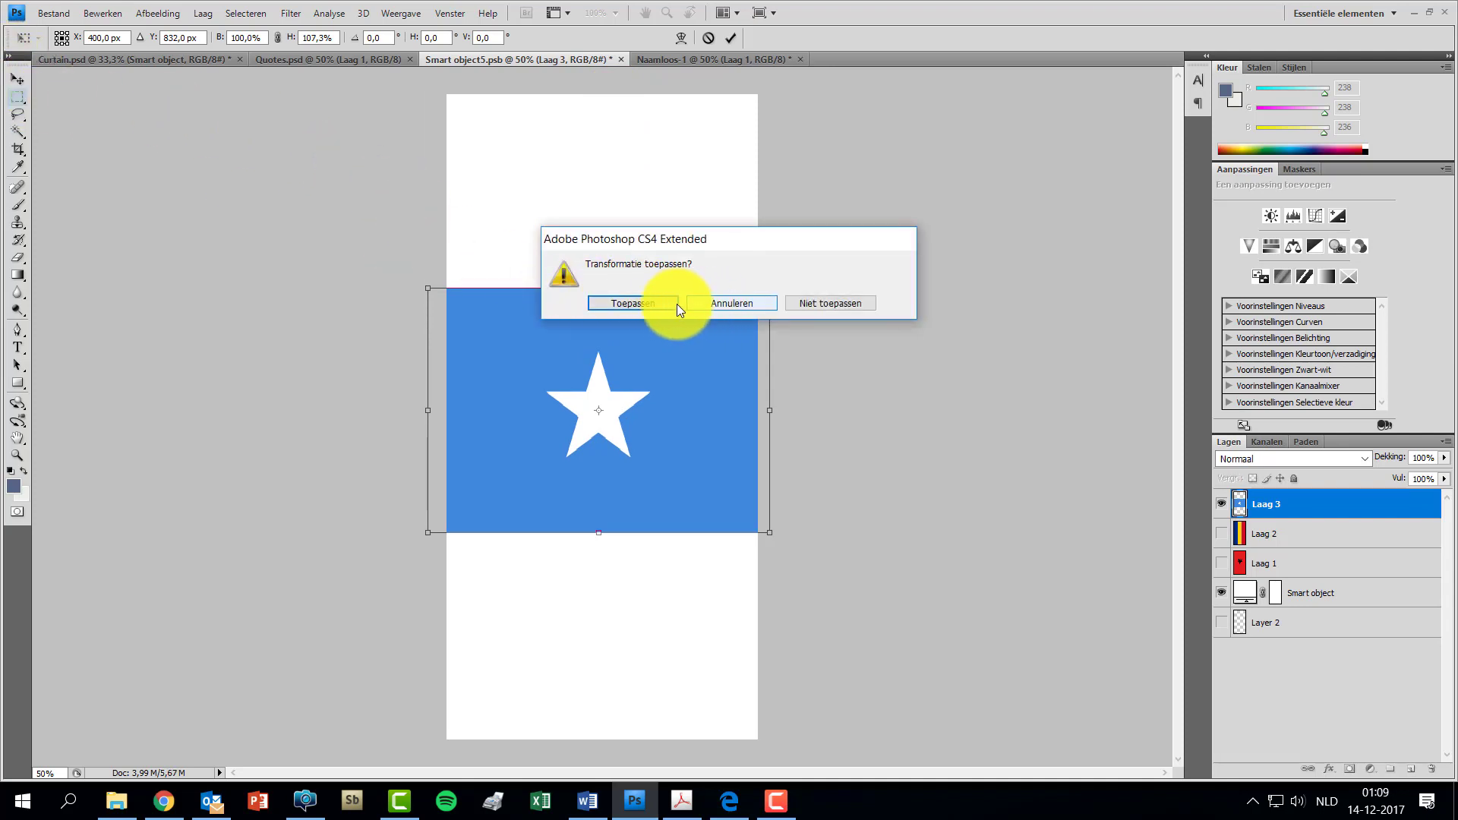
left_click(806, 305)
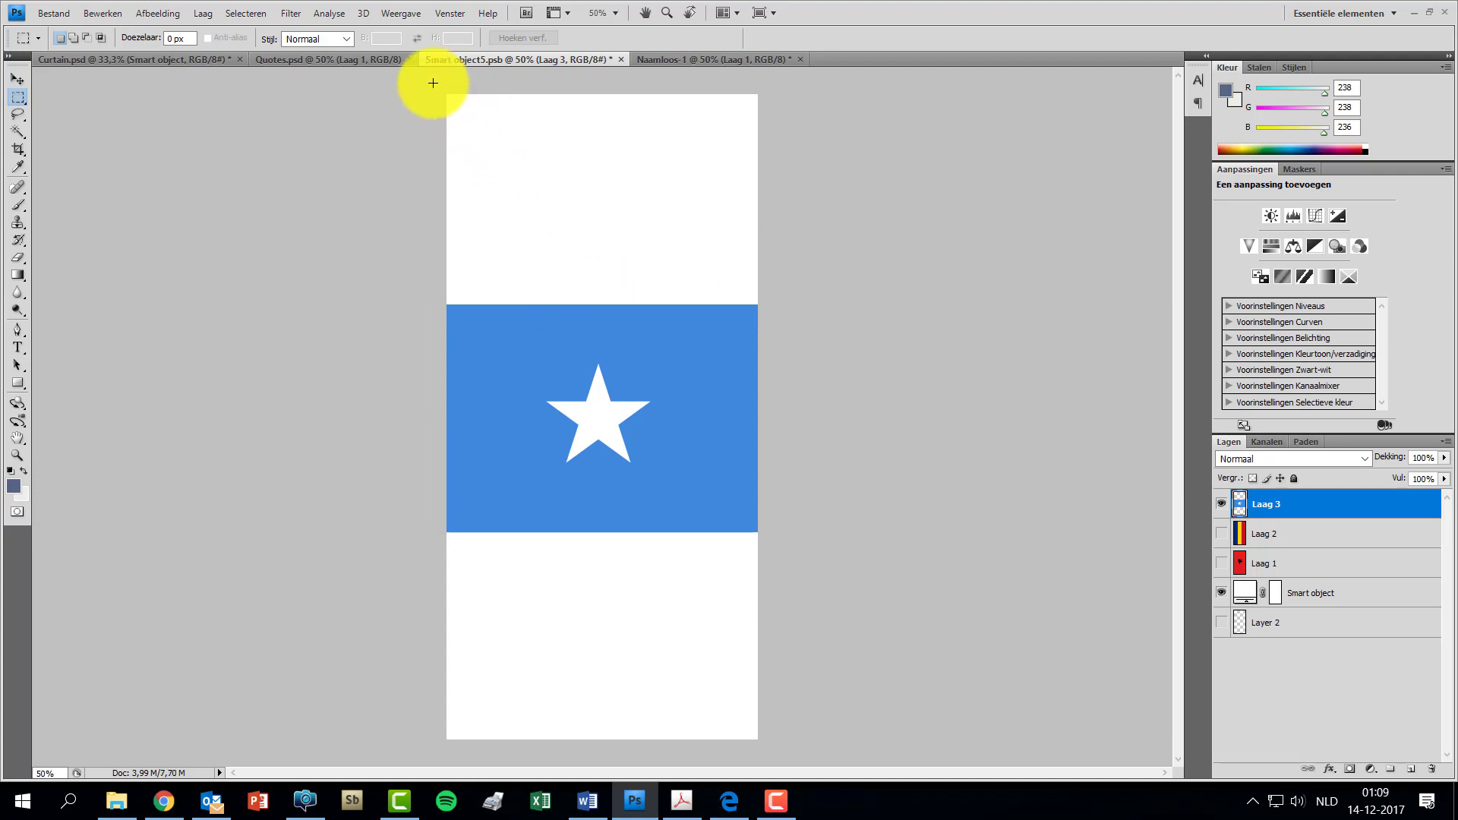
Select the white areas above and below the flag, slightly overlapping it, and sample the flag's blue as the background colour
left_click_drag(434, 84, 767, 312)
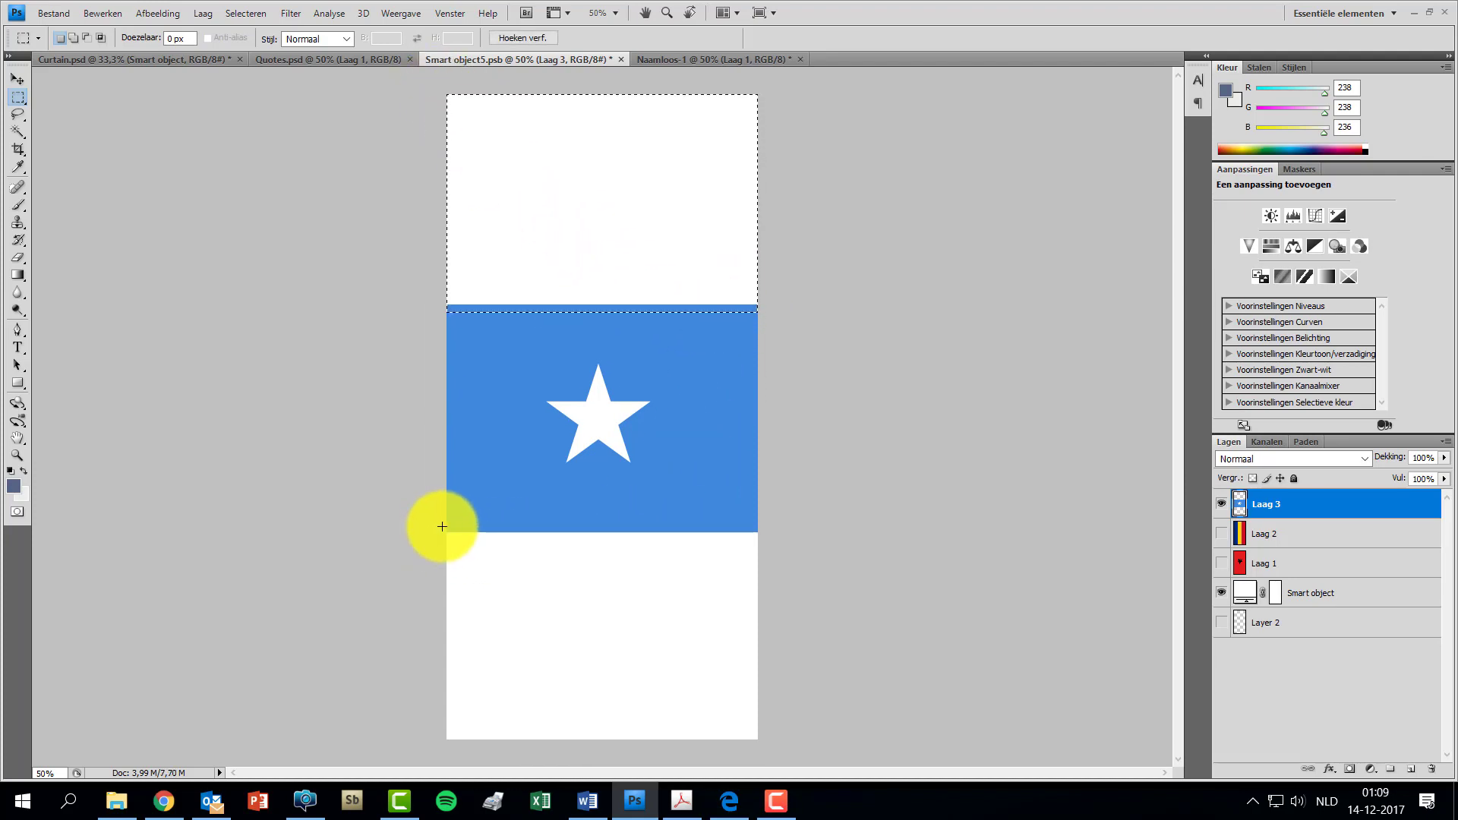
left_click_drag(442, 527, 767, 752)
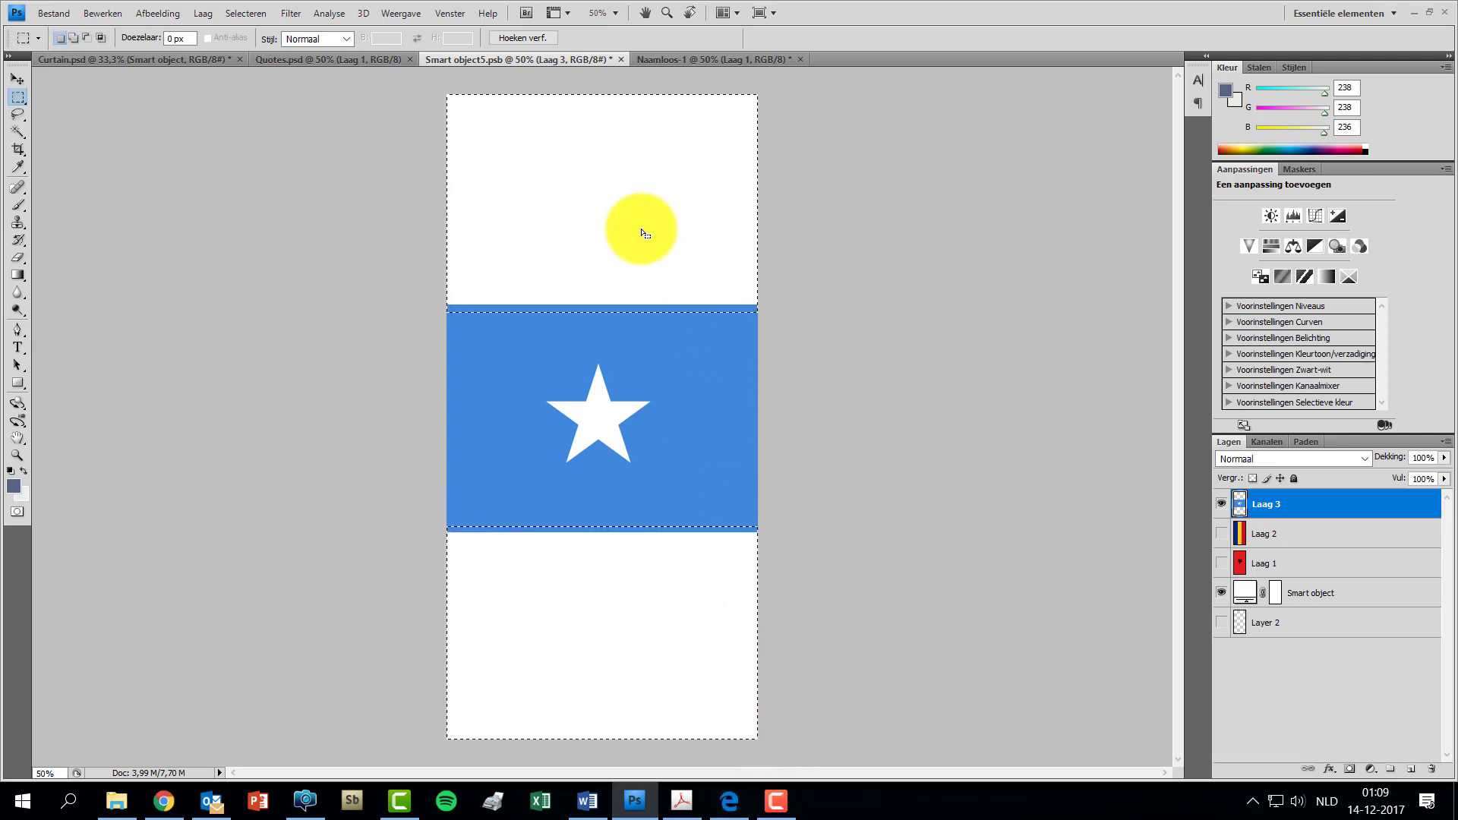
left_click(14, 167)
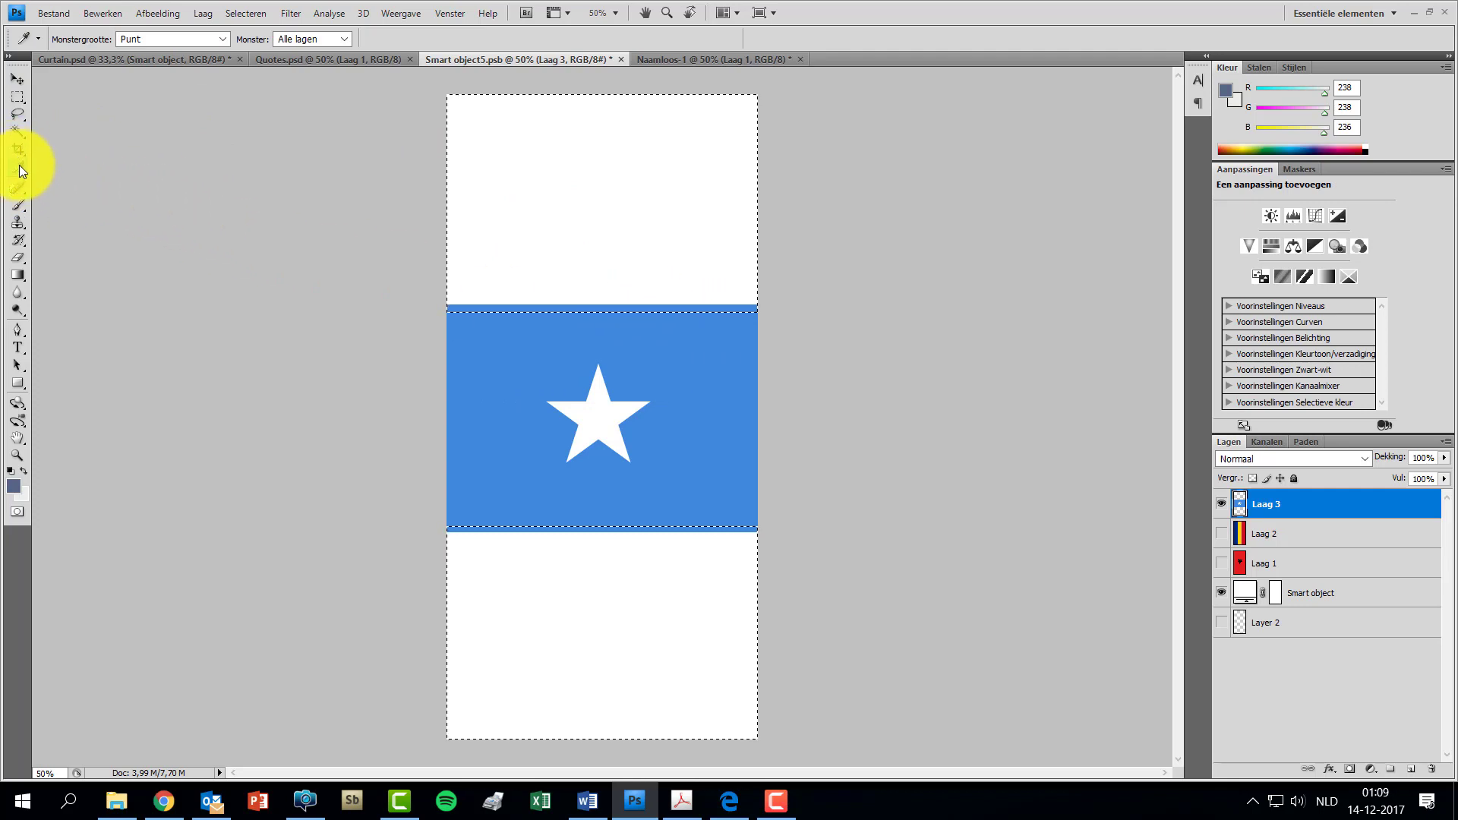
left_click(688, 339)
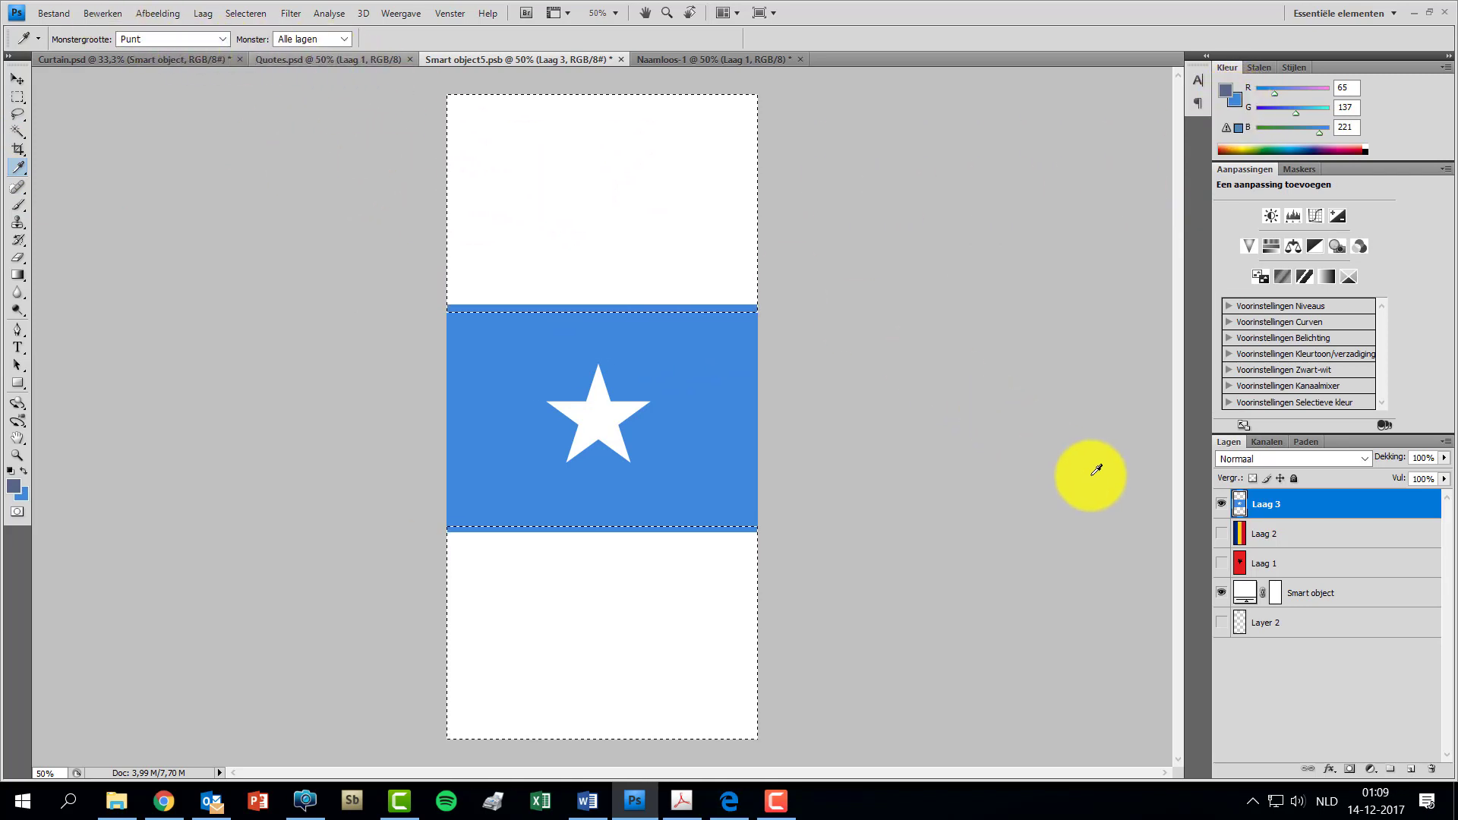
left_click(1328, 599)
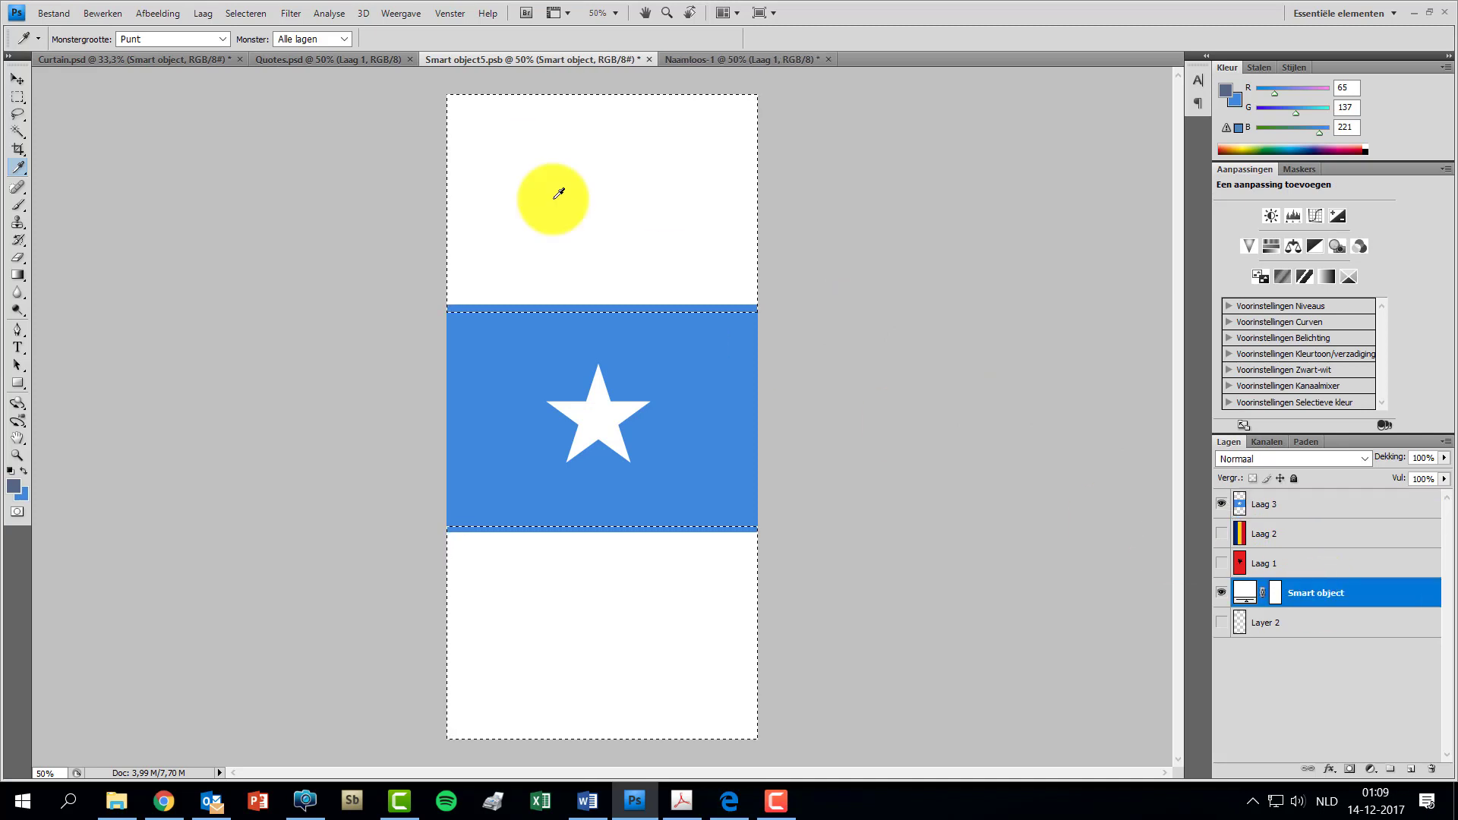
left_click(89, 14)
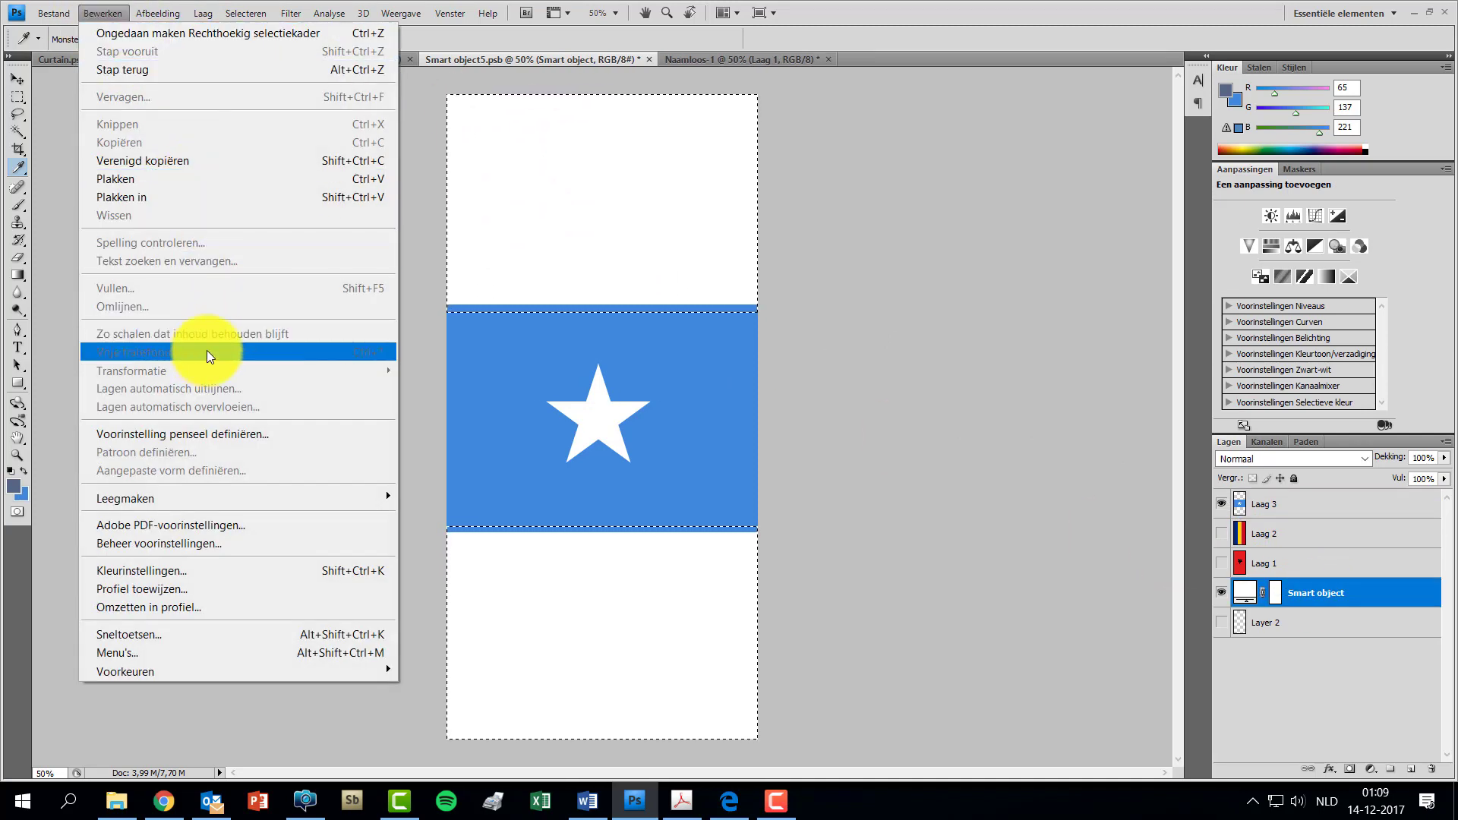
left_click(1302, 501)
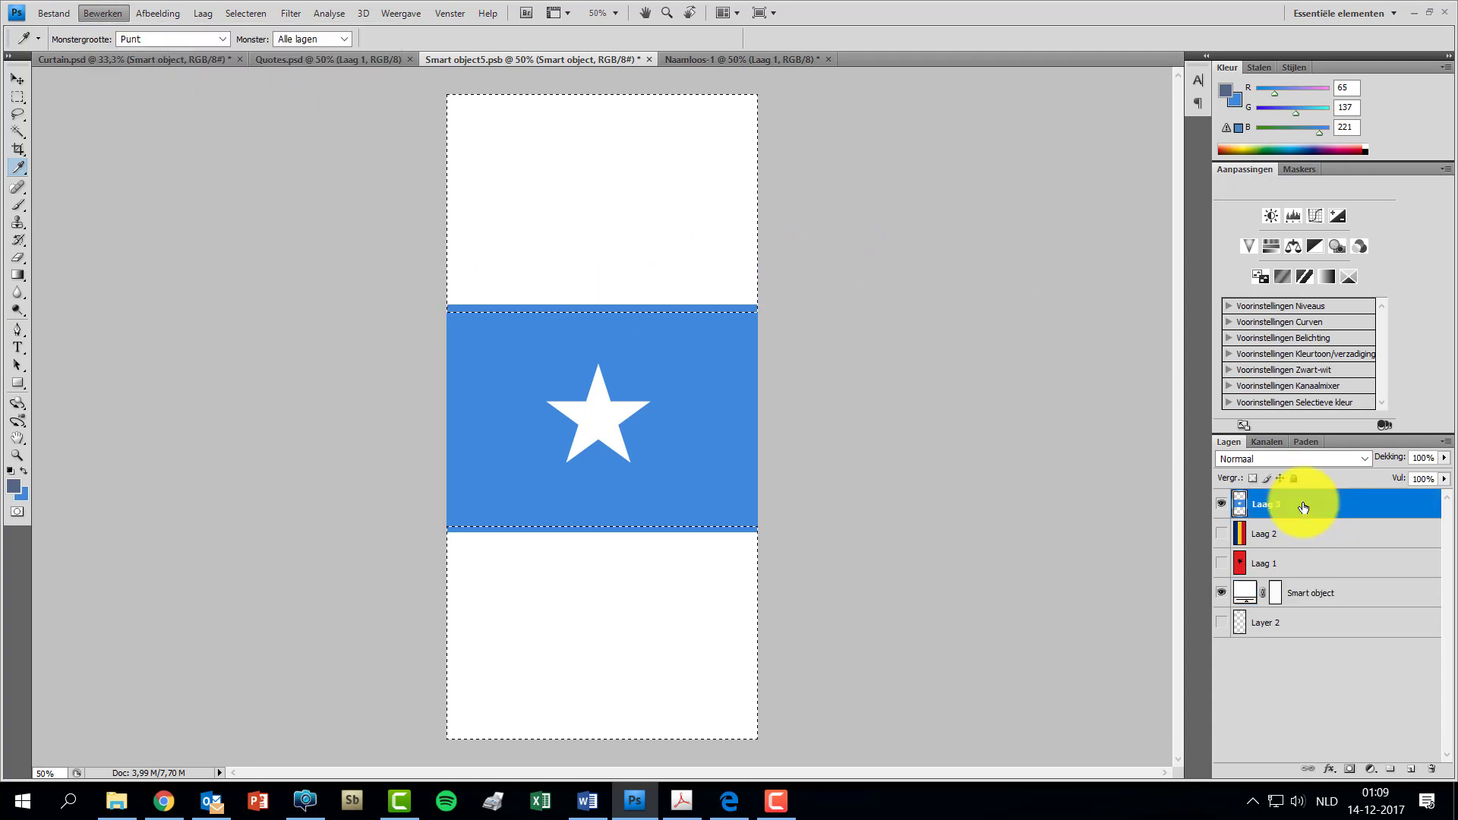
Fill the selected areas on Laag 3 with the background colour in Normal mode at 100% opacity
left_click(114, 15)
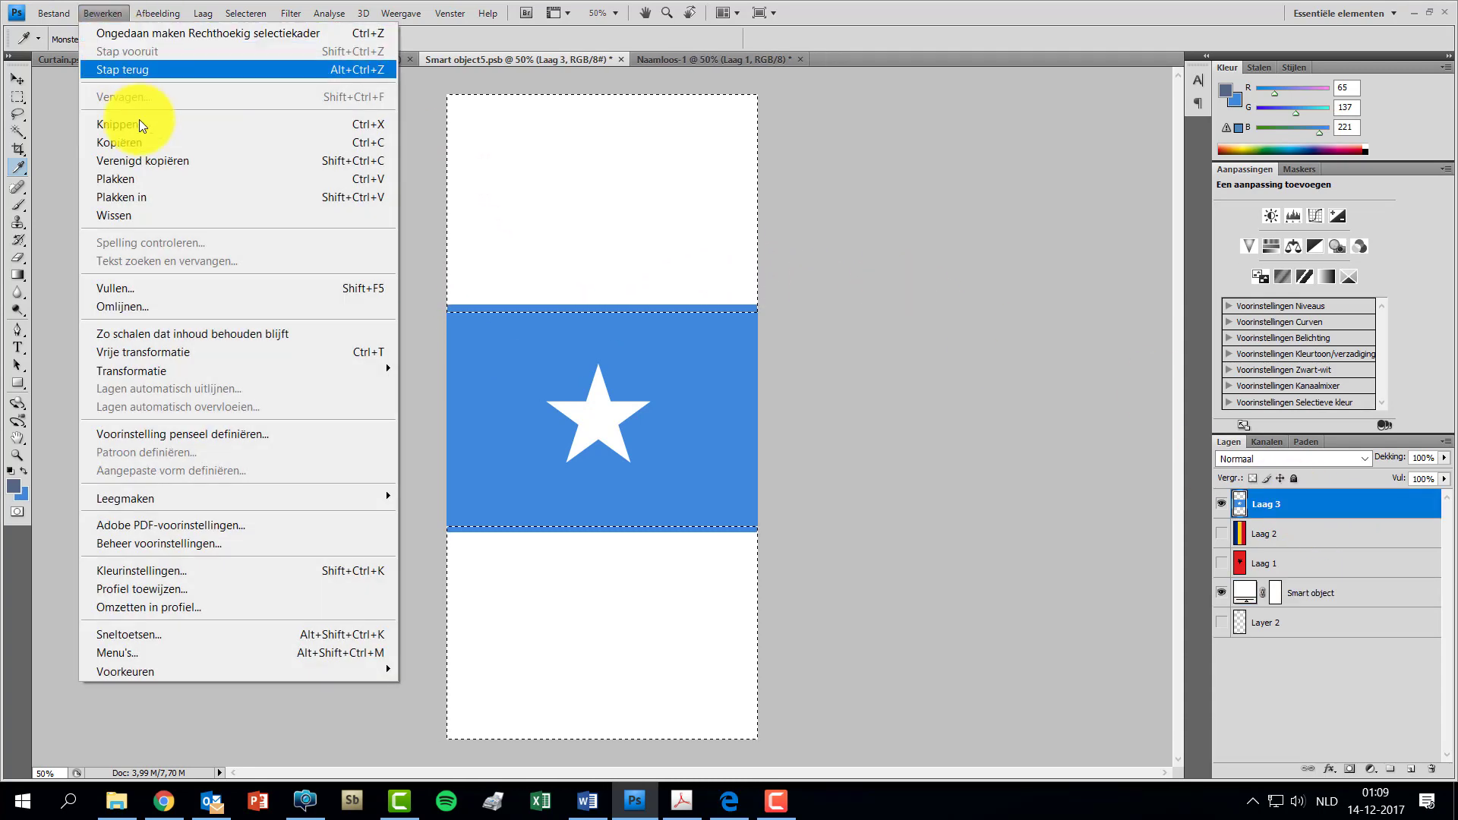
left_click(184, 288)
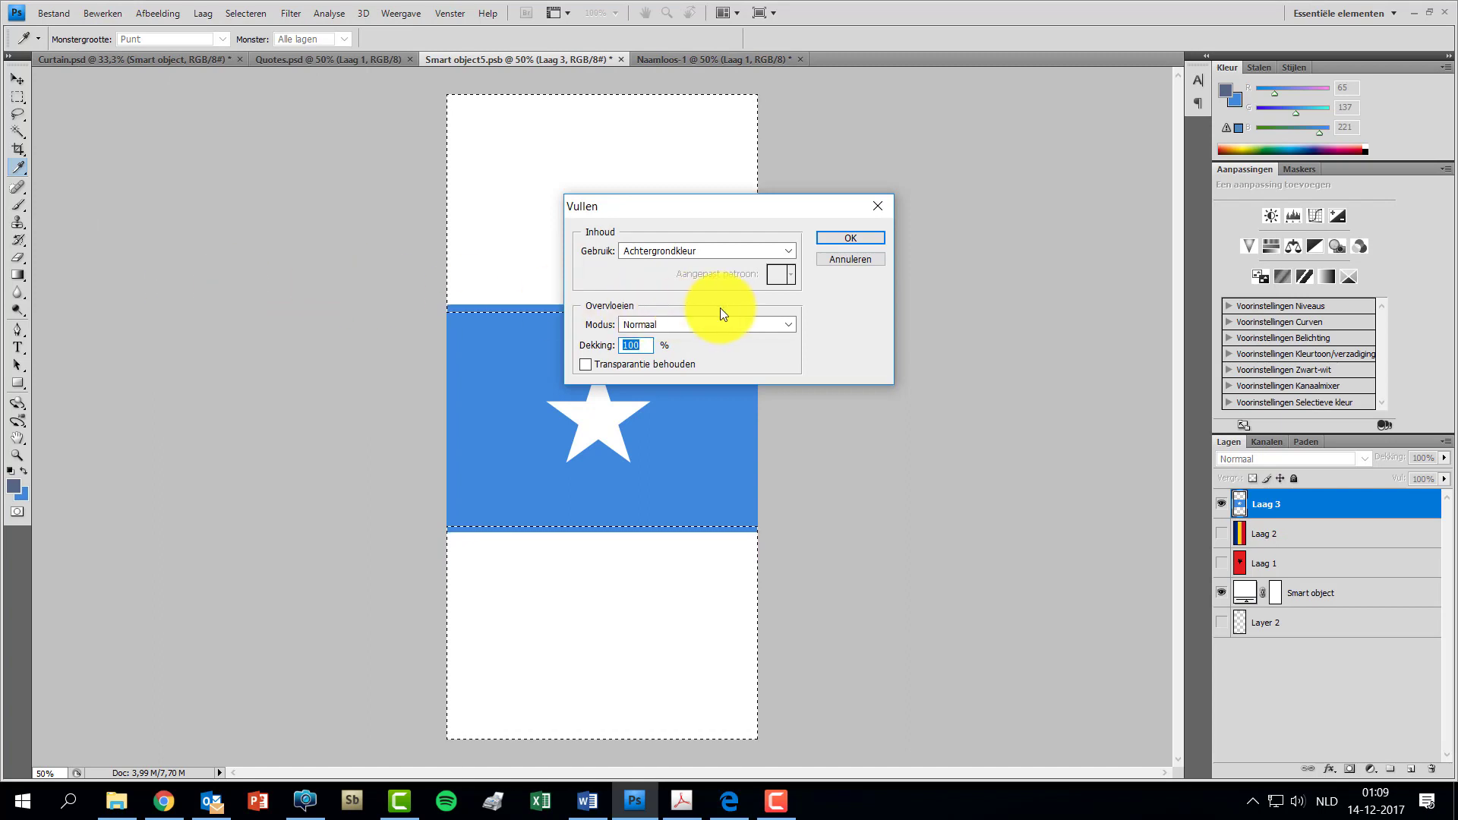
left_click(846, 239)
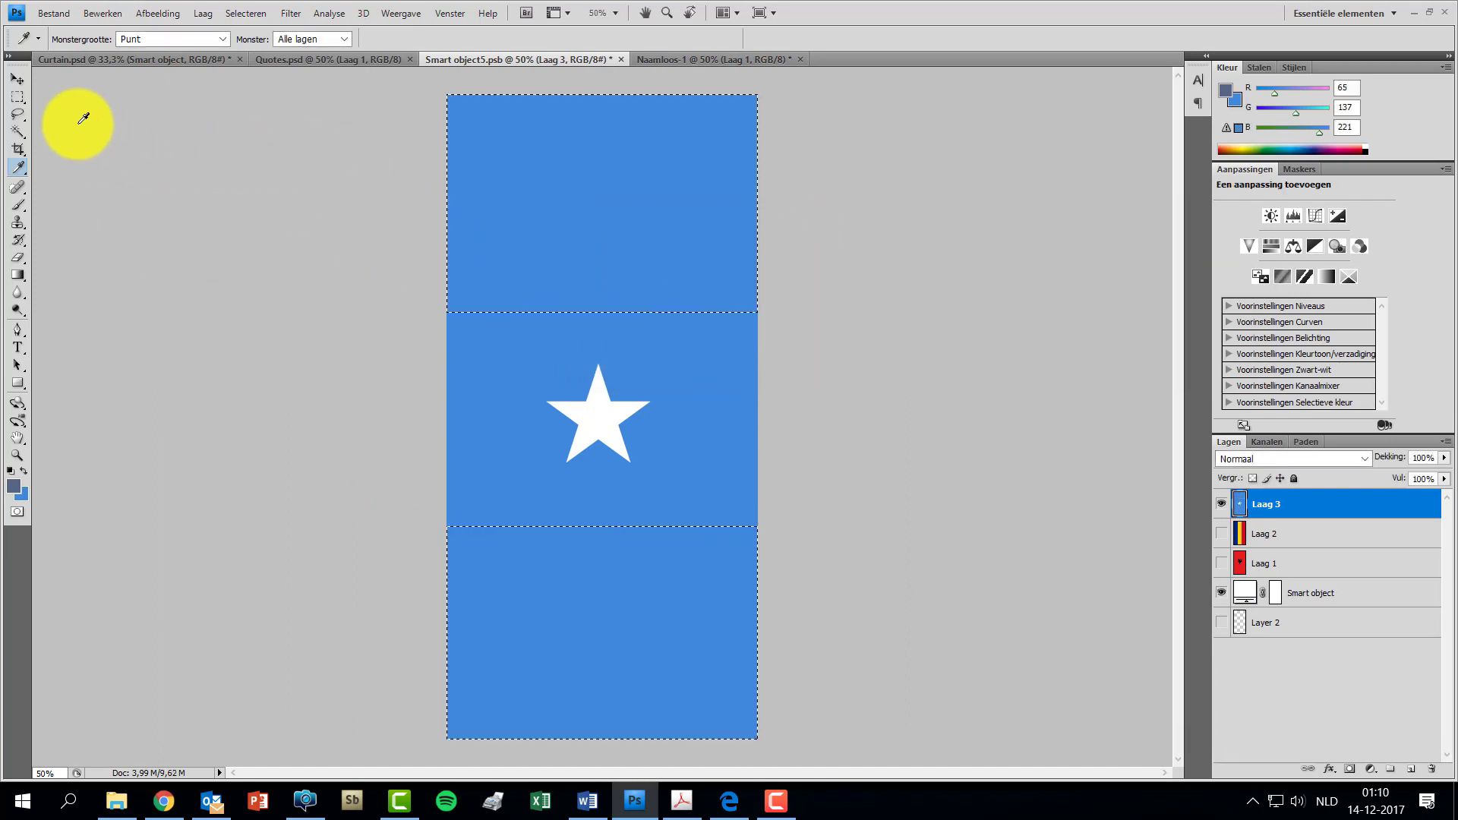
Clear the selection and save the smart object document, returning to Curtain.psd to check the curtain
left_click(262, 15)
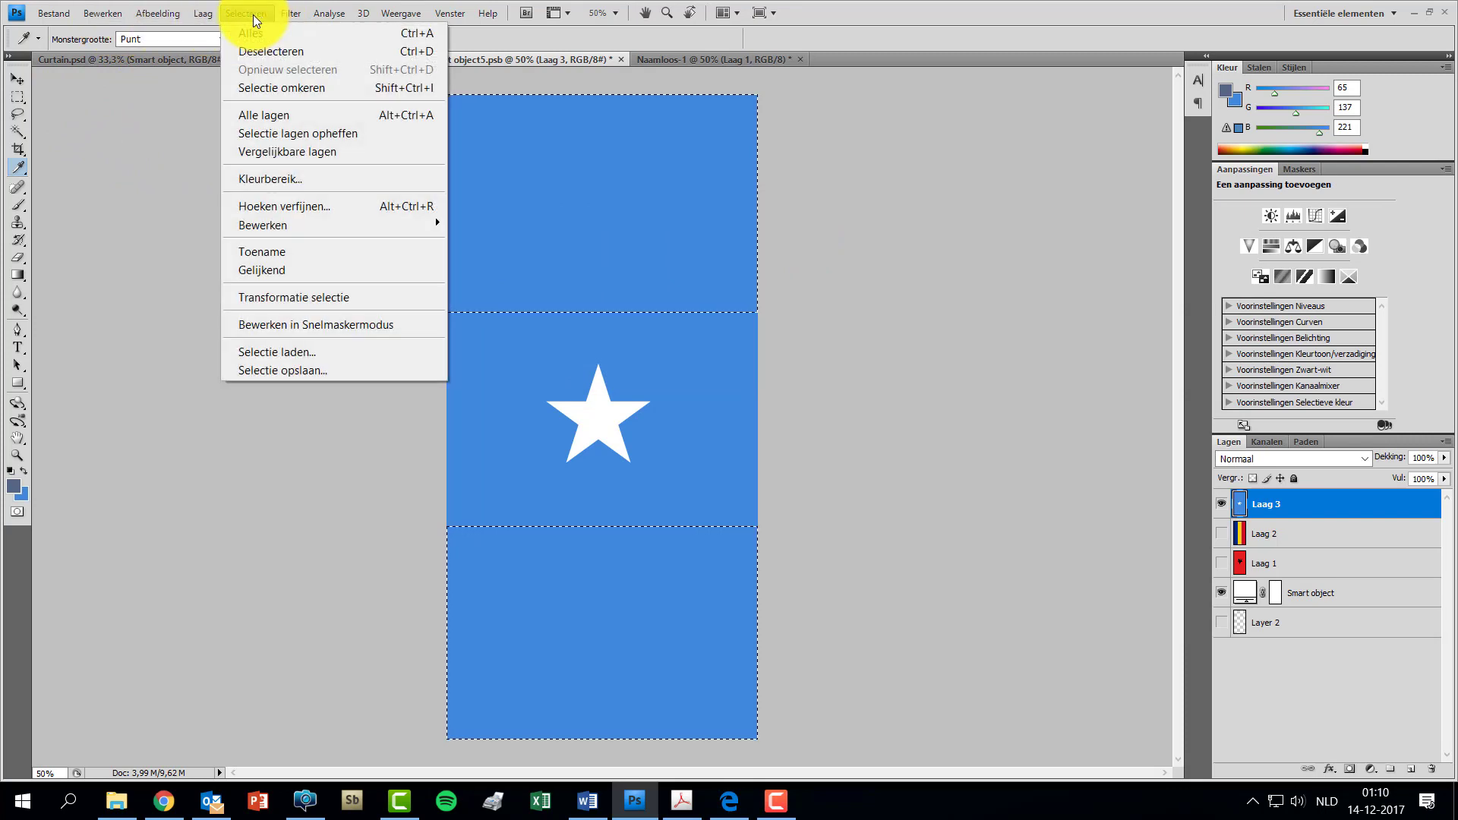
left_click(265, 44)
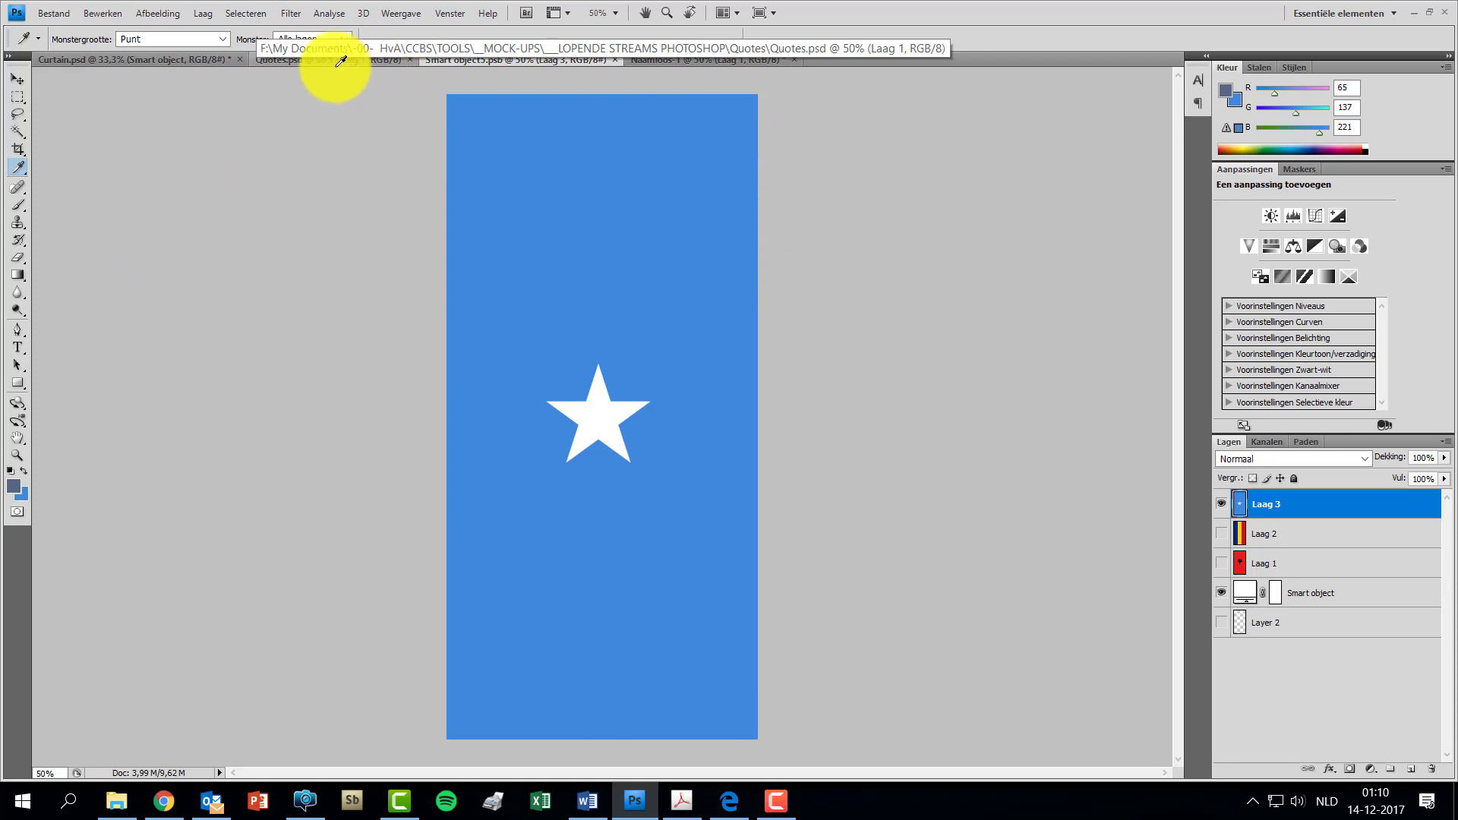
left_click(106, 57)
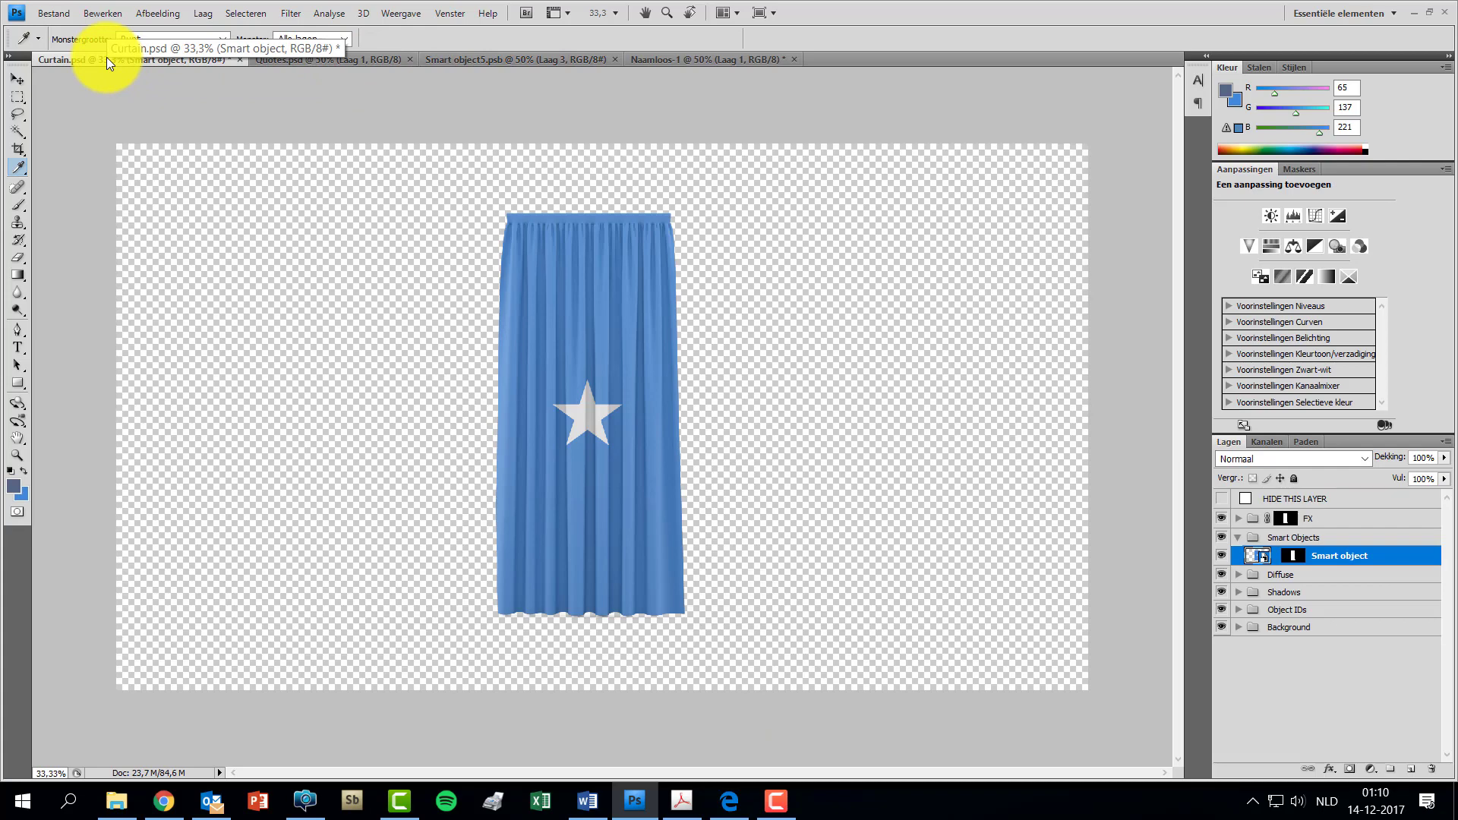